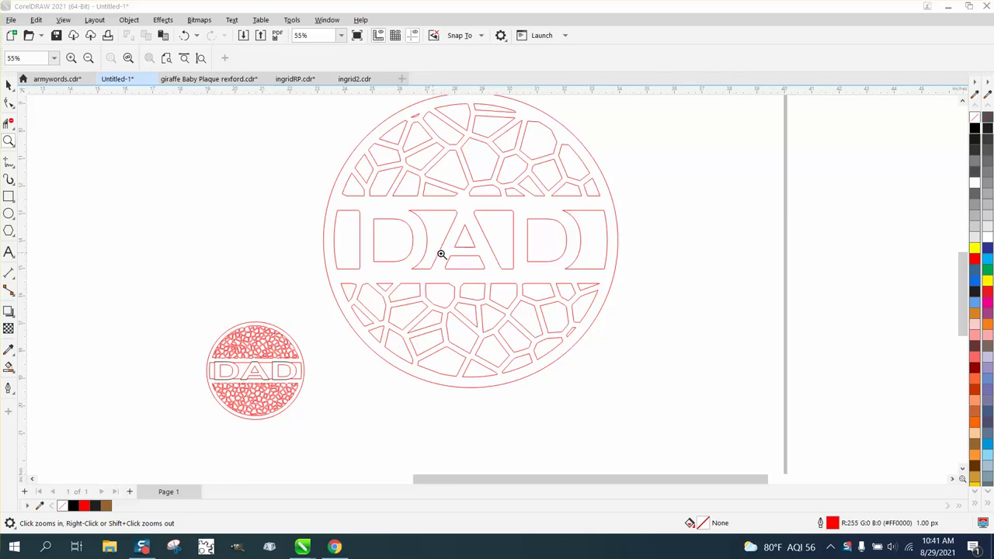
Draw a new circle on the empty canvas with the Ellipse tool
{"action": "left_click_drag", "start_coordinate": [227, 325], "coordinate": [379, 414]}
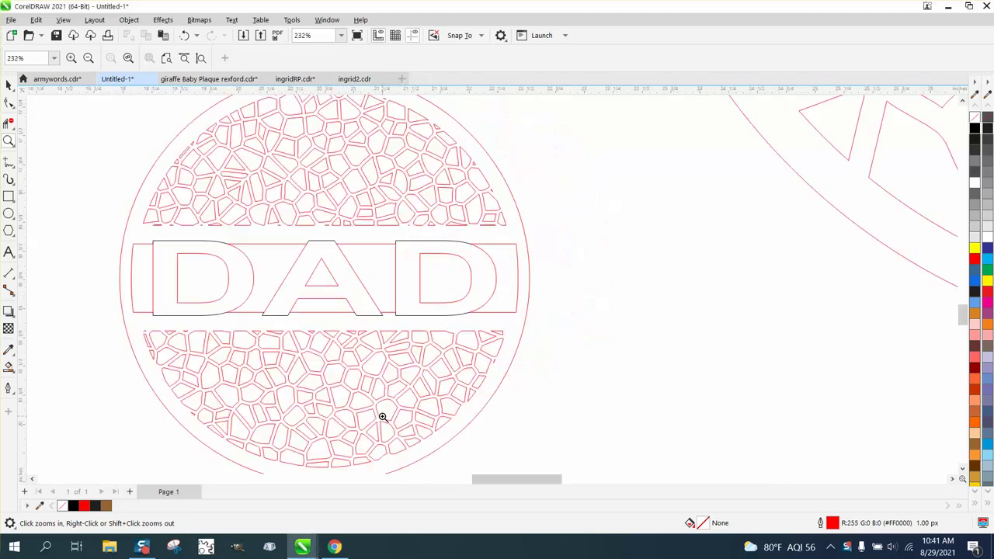
{"action": "left_click_drag", "start_coordinate": [402, 229], "coordinate": [466, 261]}
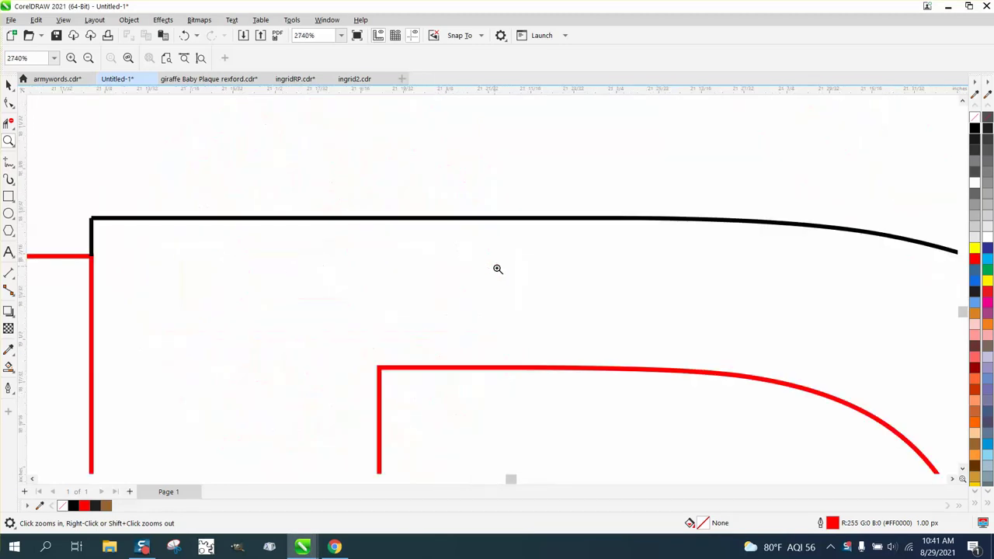
{"action": "scroll", "coordinate": [668, 223], "scroll_direction": "down", "scroll_amount": 6}
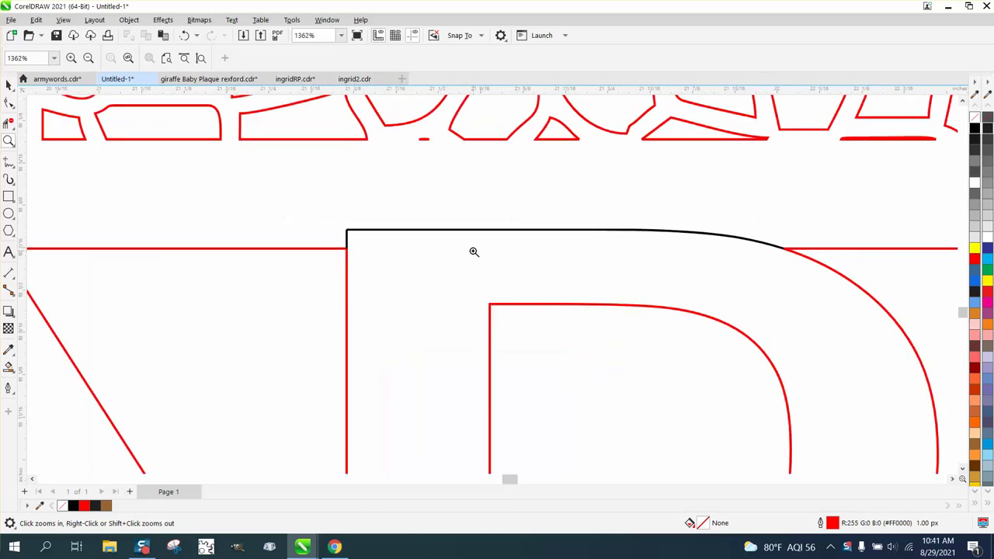
{"action": "scroll", "coordinate": [821, 204], "scroll_direction": "down", "scroll_amount": 4}
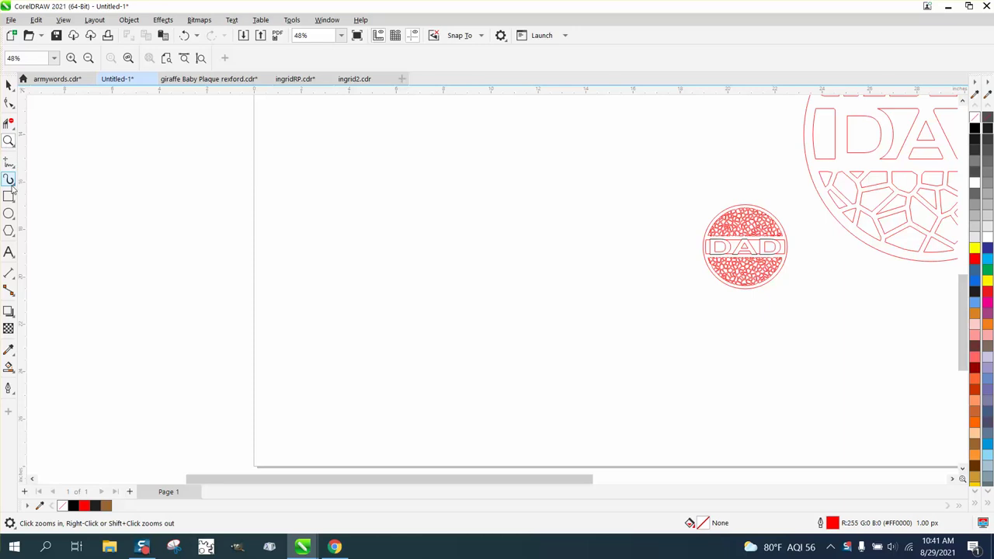
{"action": "left_click", "coordinate": [9, 214]}
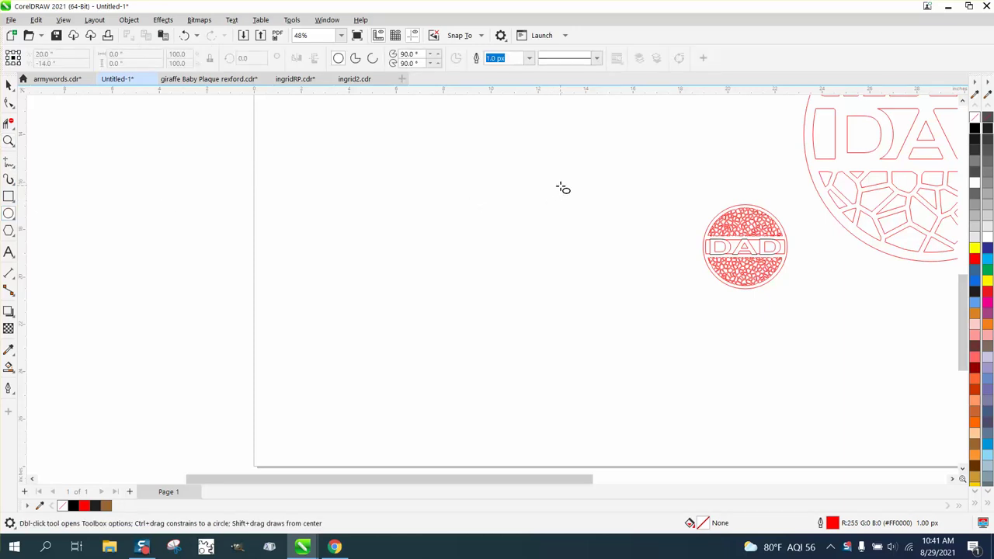
{"action": "left_click_drag", "start_coordinate": [560, 188], "coordinate": [490, 255]}
Size the circle to 4 inches and position it at X 20, Y -14
{"action": "double_click", "coordinate": [116, 53]}
{"action": "type", "text": "4"}
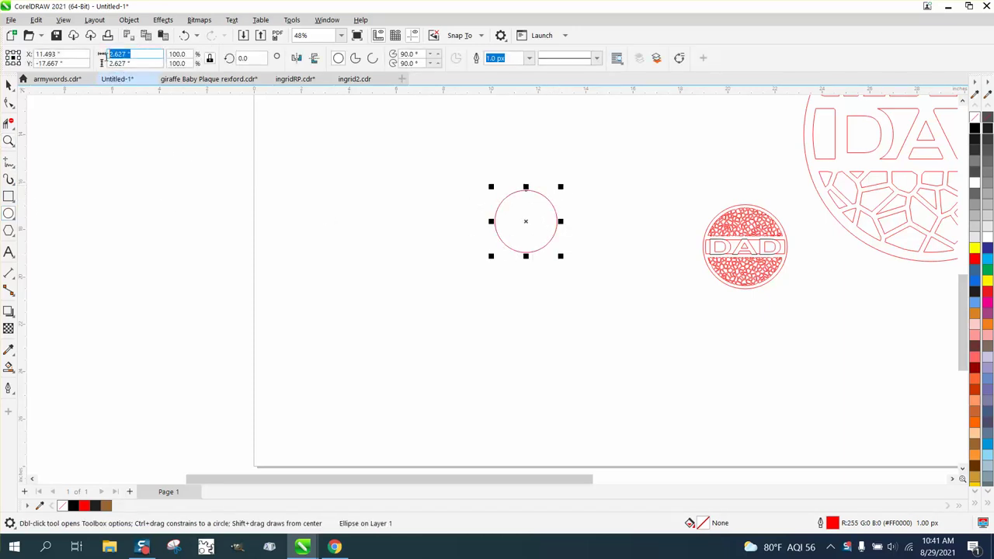
{"action": "key", "text": "Return"}
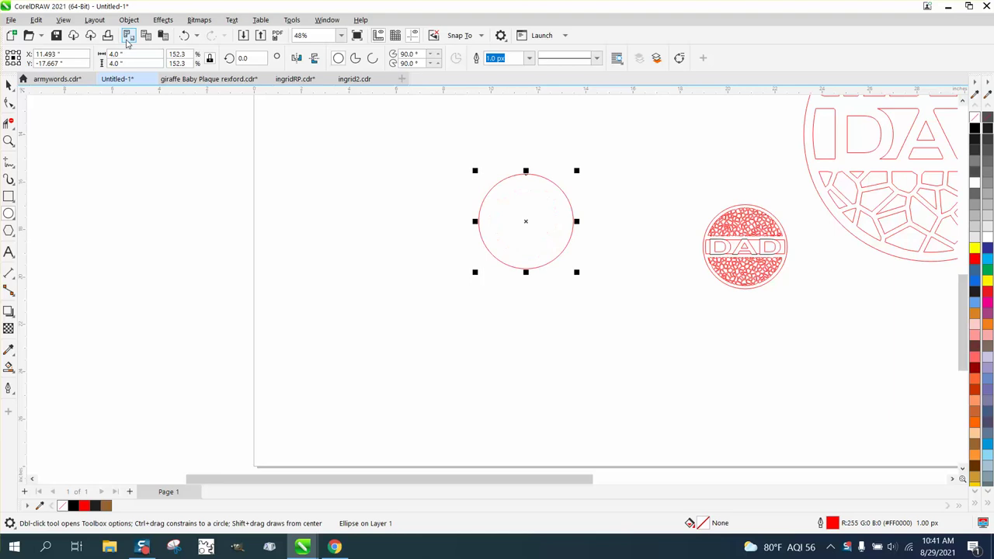
{"action": "type", "text": "20"}
{"action": "key", "text": "Tab"}
{"action": "type", "text": "-14"}
{"action": "key", "text": "Return"}
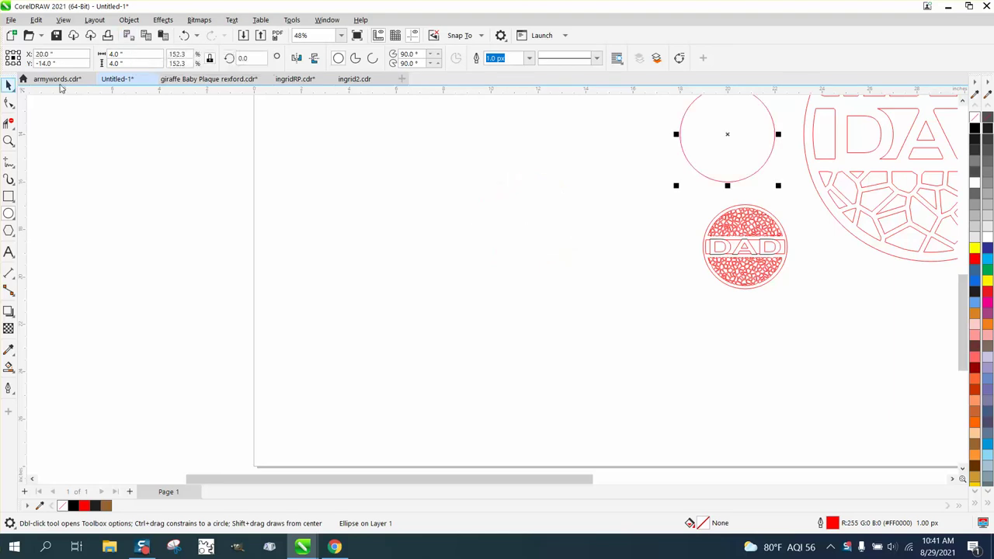
Draw a wide rectangle across the middle of the circle
{"action": "scroll", "coordinate": [35, 116], "scroll_direction": "down", "scroll_amount": 1}
{"action": "left_click", "coordinate": [8, 140]}
{"action": "scroll", "coordinate": [635, 172], "scroll_direction": "down", "scroll_amount": 1}
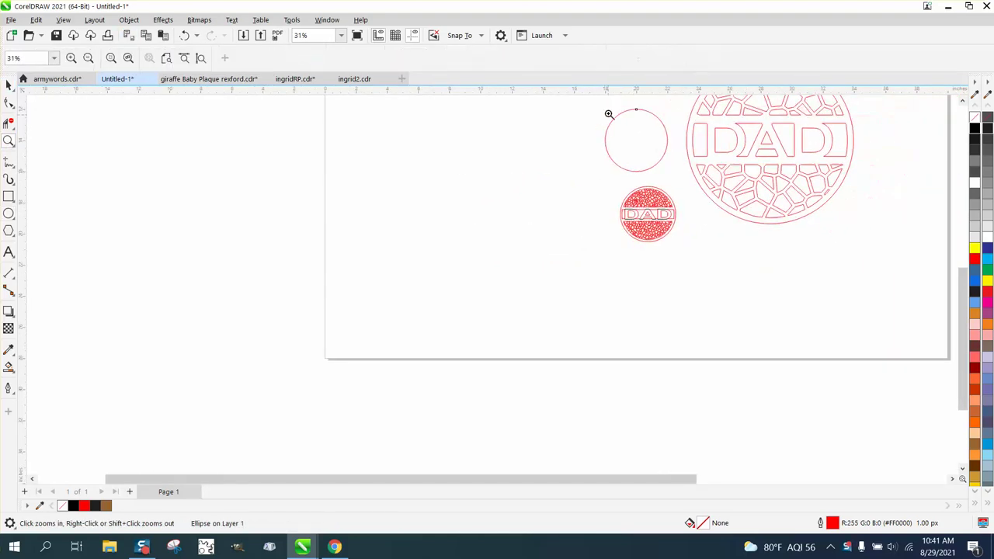
{"action": "left_click_drag", "start_coordinate": [608, 108], "coordinate": [674, 168]}
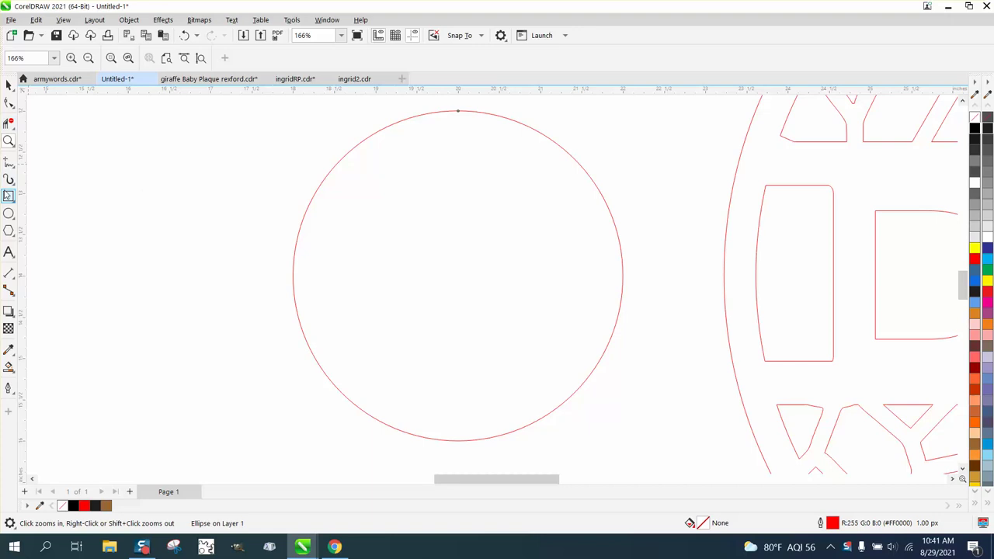
{"action": "left_click", "coordinate": [8, 197]}
{"action": "mouse_move", "coordinate": [255, 231]}
{"action": "left_mouse_down"}
{"action": "mouse_move", "coordinate": [290, 282]}
{"action": "mouse_move", "coordinate": [653, 319]}
{"action": "left_mouse_up"}
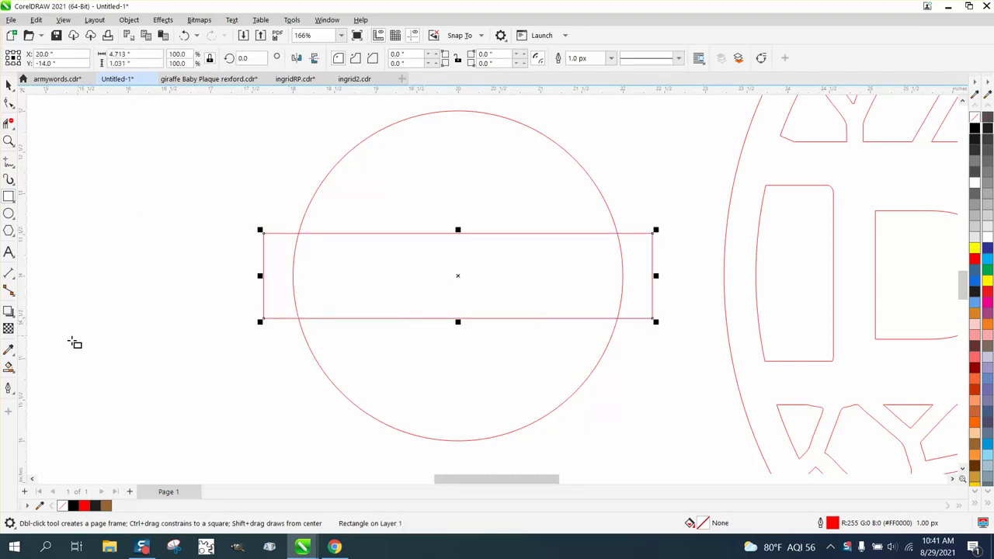
Set the page nudge distance to 6 inches
{"action": "left_click", "coordinate": [9, 367]}
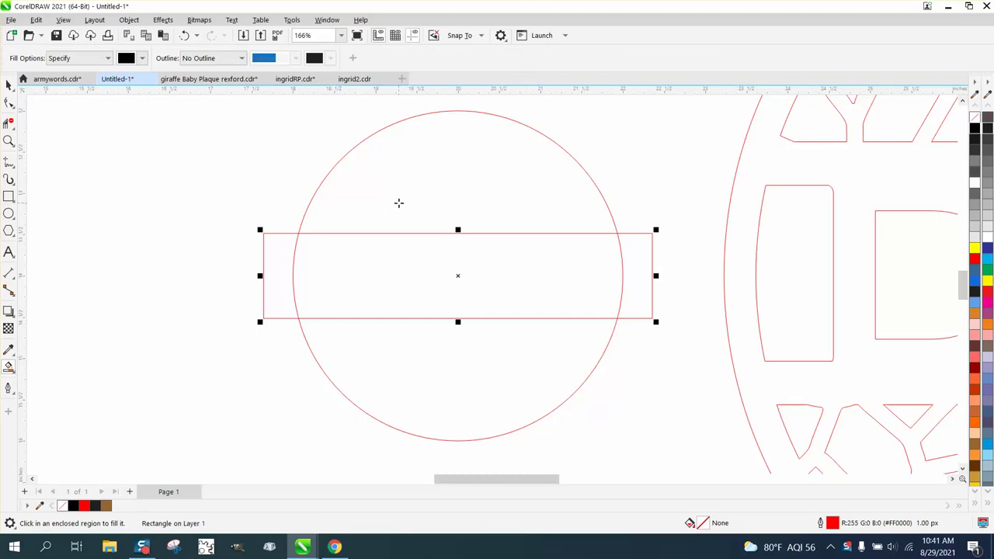
{"action": "left_click", "coordinate": [9, 84]}
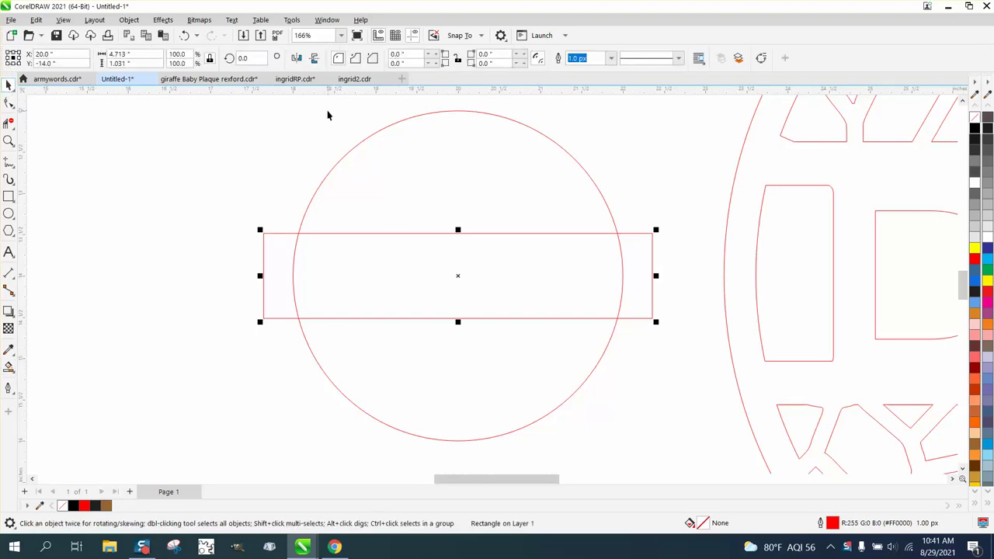
{"action": "left_click", "coordinate": [327, 115]}
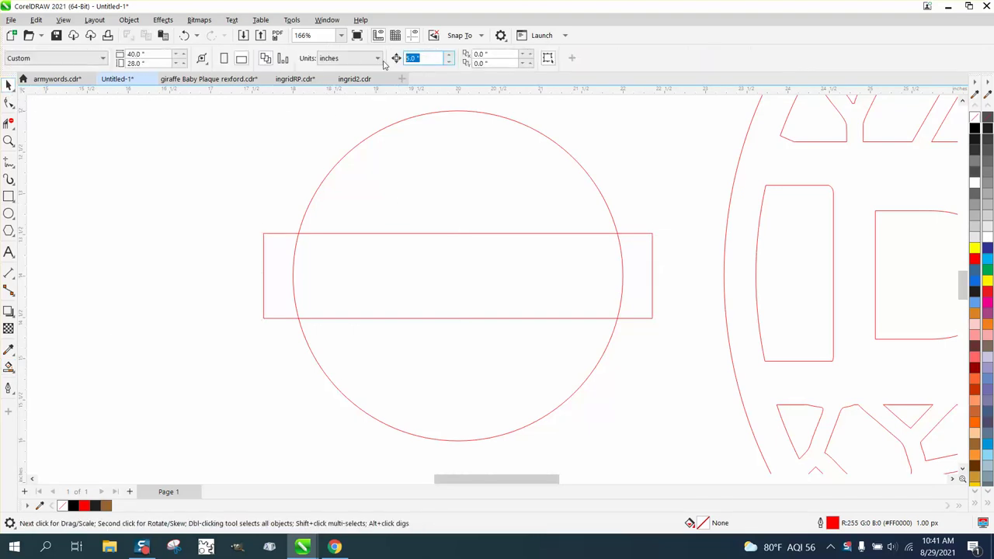
{"action": "type", "text": "6"}
{"action": "key", "text": "Return"}
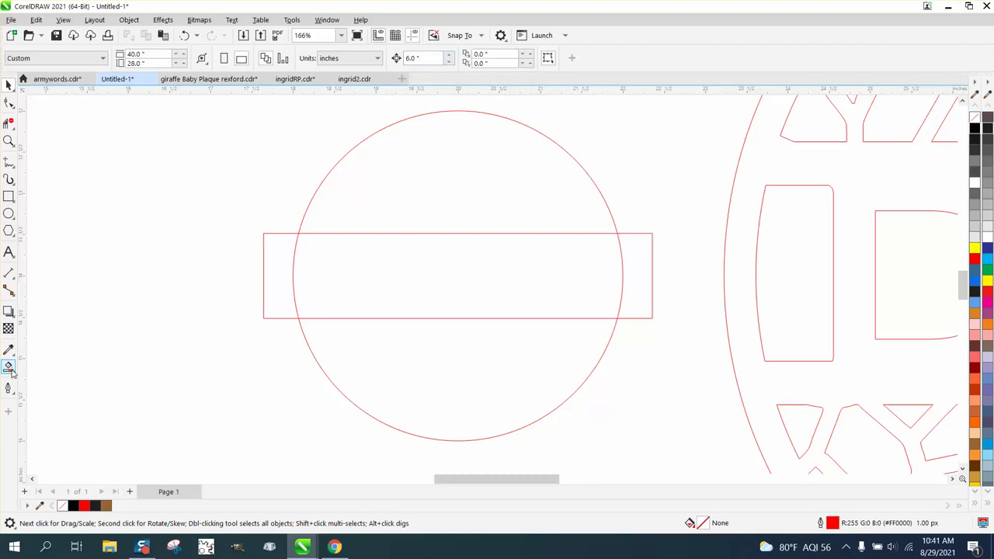
Smart Fill the circle regions above and below the rectangle, nudging each 6 inches left
{"action": "left_click", "coordinate": [8, 368]}
{"action": "left_click", "coordinate": [363, 218]}
{"action": "key", "text": "Left"}
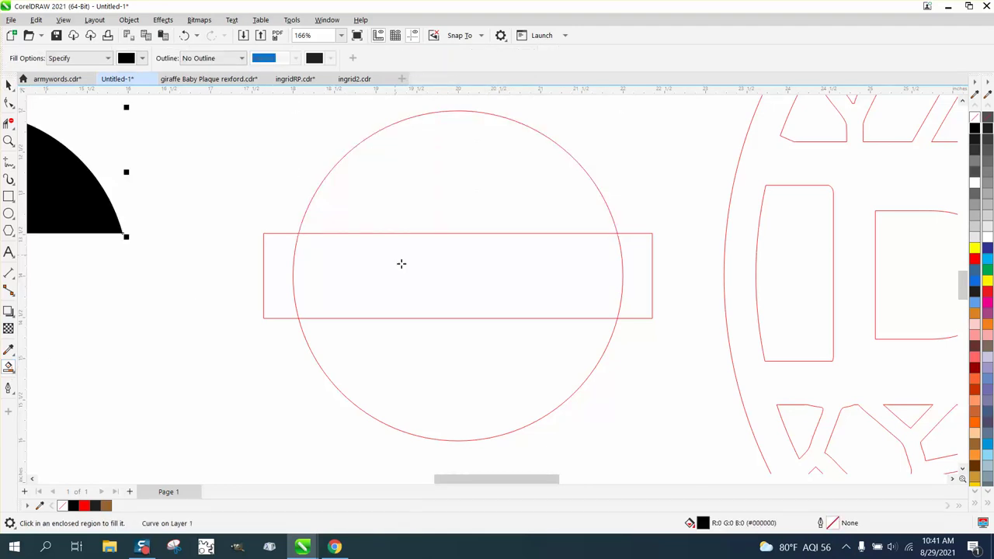
{"action": "left_click", "coordinate": [437, 324]}
{"action": "key", "text": "Left"}
{"action": "scroll", "coordinate": [435, 322], "scroll_direction": "down", "scroll_amount": 3}
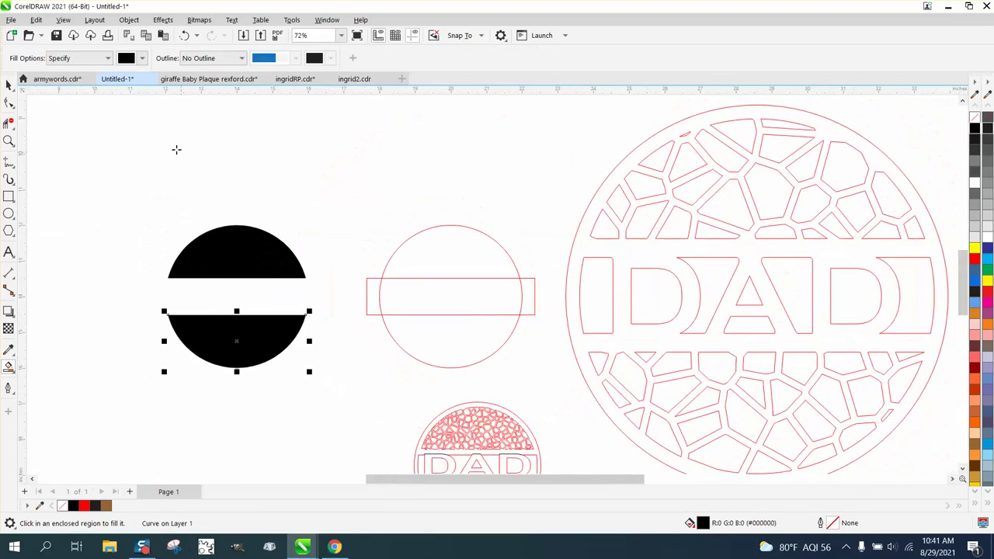
Give both half-circle pieces no fill and a red outline
{"action": "left_click", "coordinate": [8, 84]}
{"action": "left_click_drag", "start_coordinate": [177, 185], "coordinate": [331, 382]}
{"action": "left_click", "coordinate": [974, 116]}
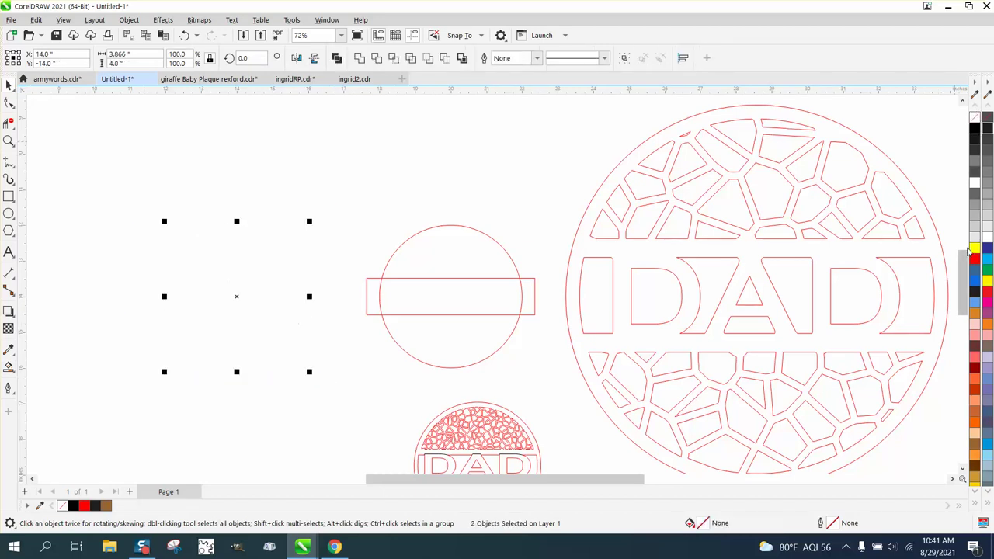
{"action": "right_click", "coordinate": [973, 261]}
{"action": "left_click", "coordinate": [314, 219]}
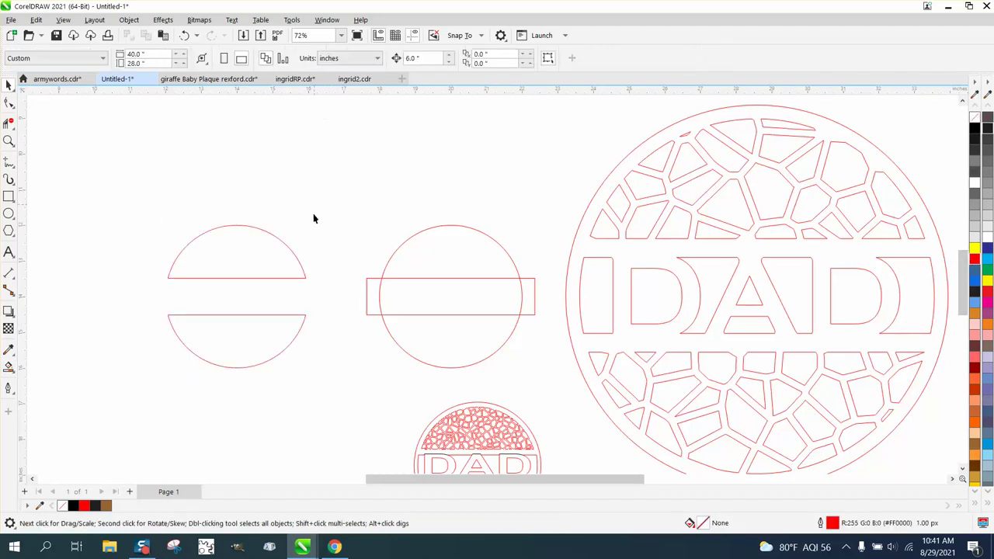
Group the two red half-circles and add a 0.2-inch inner contour
{"action": "left_click", "coordinate": [283, 250]}
{"action": "left_click_drag", "start_coordinate": [125, 198], "coordinate": [232, 315]}
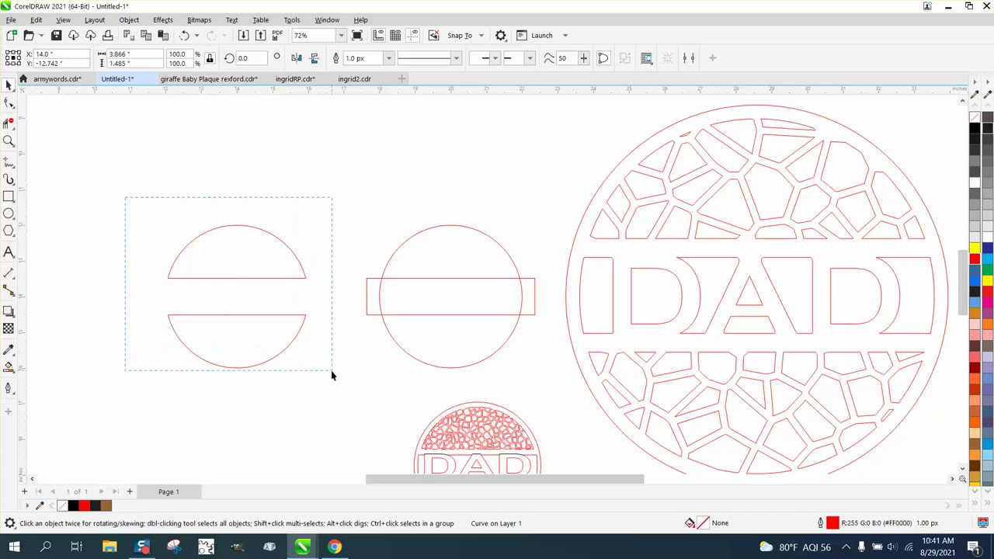
{"action": "left_click_drag", "start_coordinate": [332, 375], "coordinate": [351, 397]}
{"action": "key", "text": "ctrl+g"}
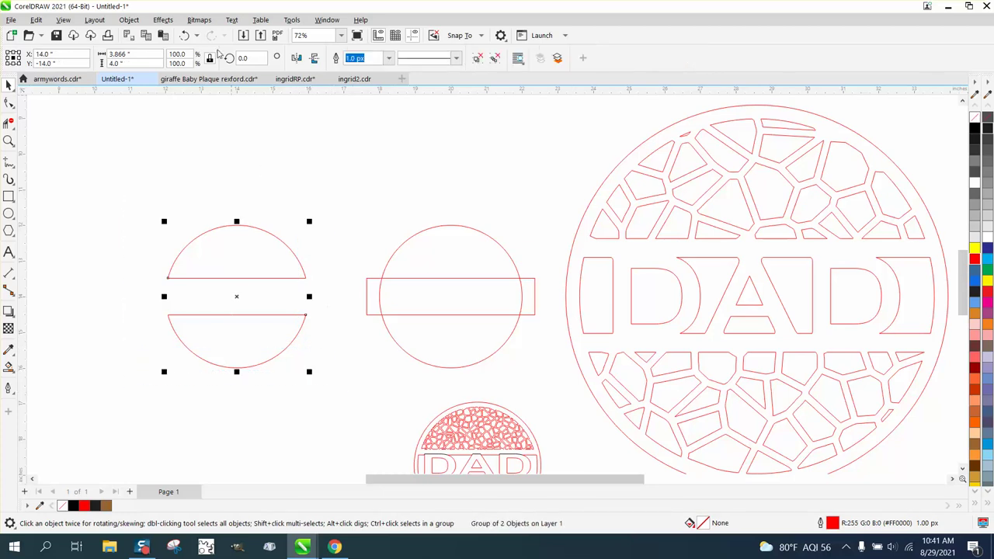
{"action": "left_click", "coordinate": [165, 20]}
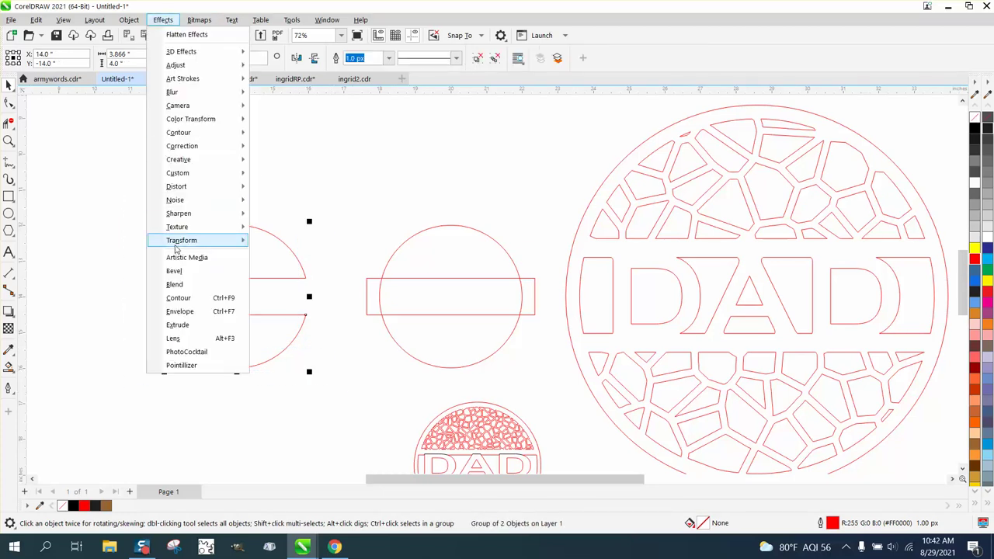
{"action": "left_click", "coordinate": [178, 298]}
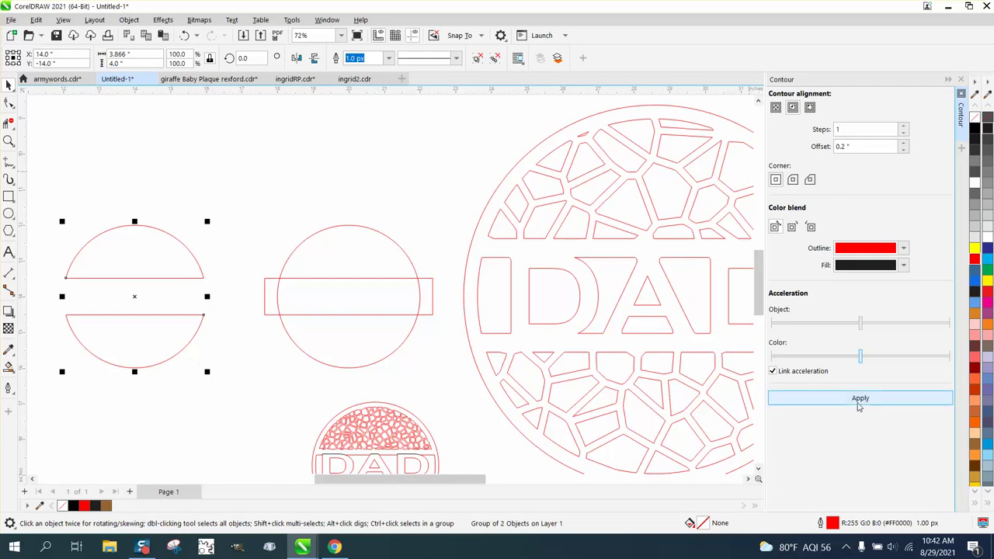
{"action": "left_click", "coordinate": [859, 406]}
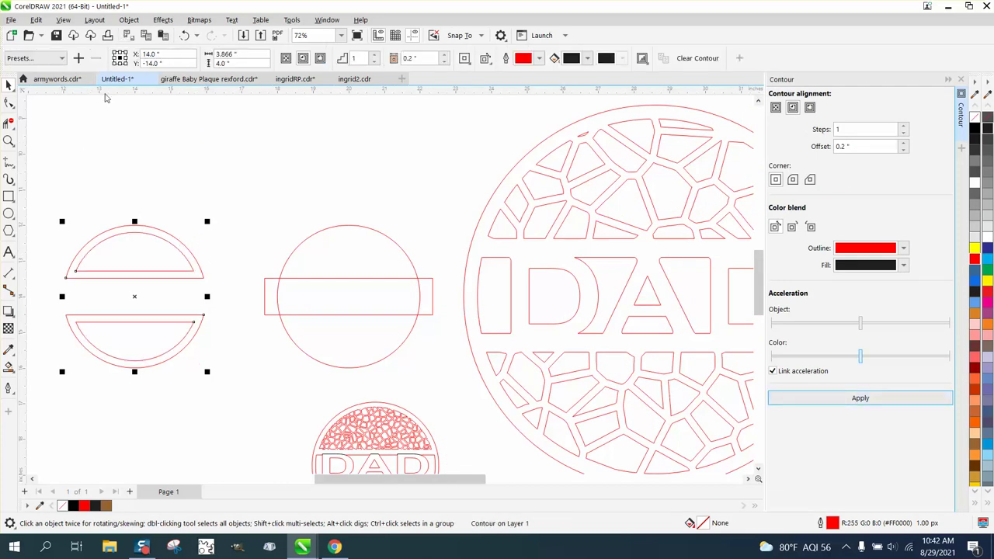
Break the contour apart and nudge the outer half-circle pair 6 inches left
{"action": "left_click_drag", "start_coordinate": [50, 179], "coordinate": [225, 386]}
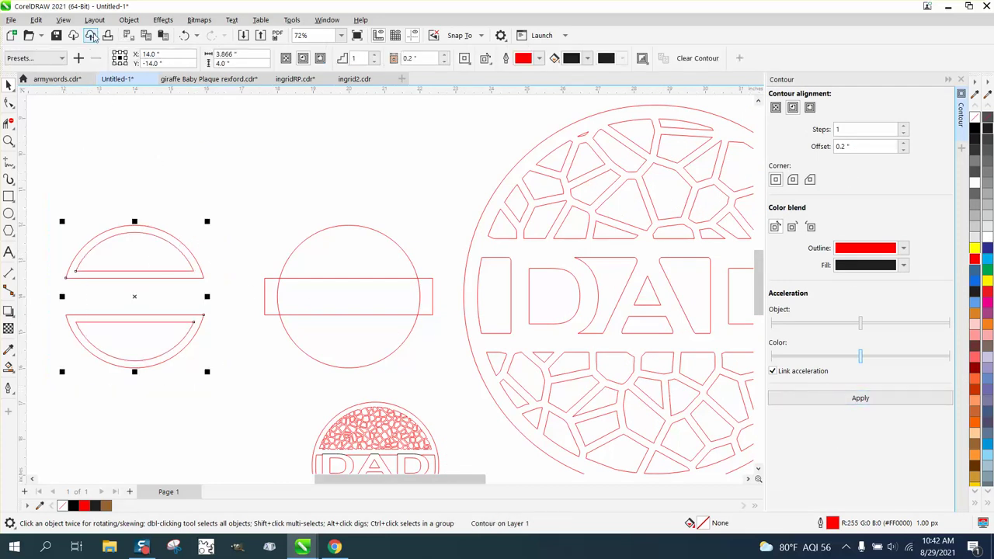
{"action": "left_click", "coordinate": [128, 20]}
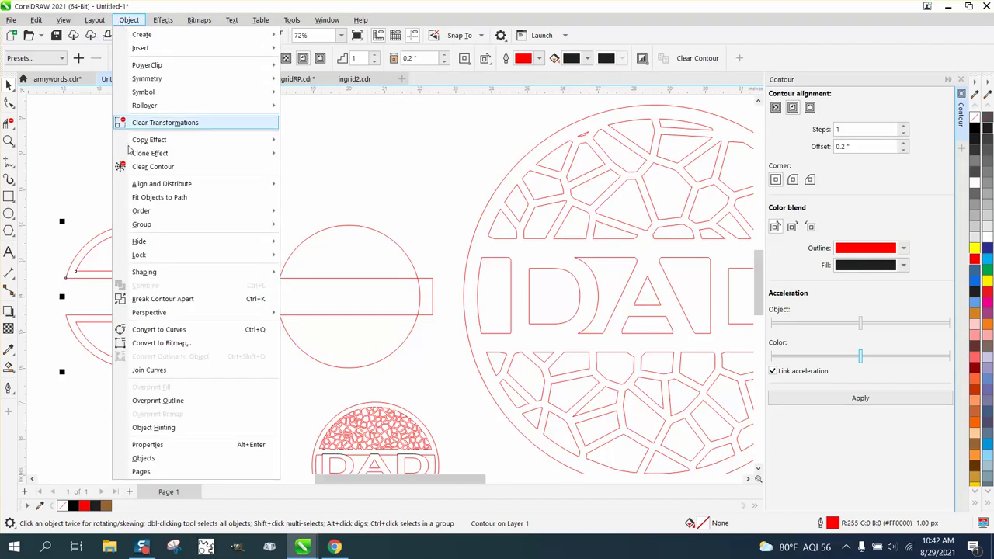
{"action": "left_click", "coordinate": [160, 299]}
{"action": "left_click", "coordinate": [203, 271]}
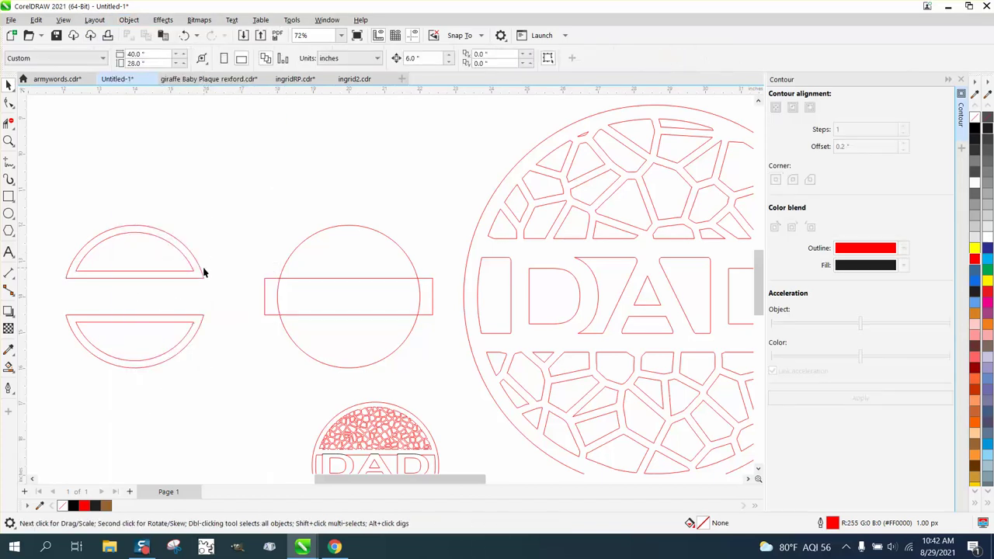
{"action": "left_click", "coordinate": [200, 273]}
{"action": "key", "text": "Left"}
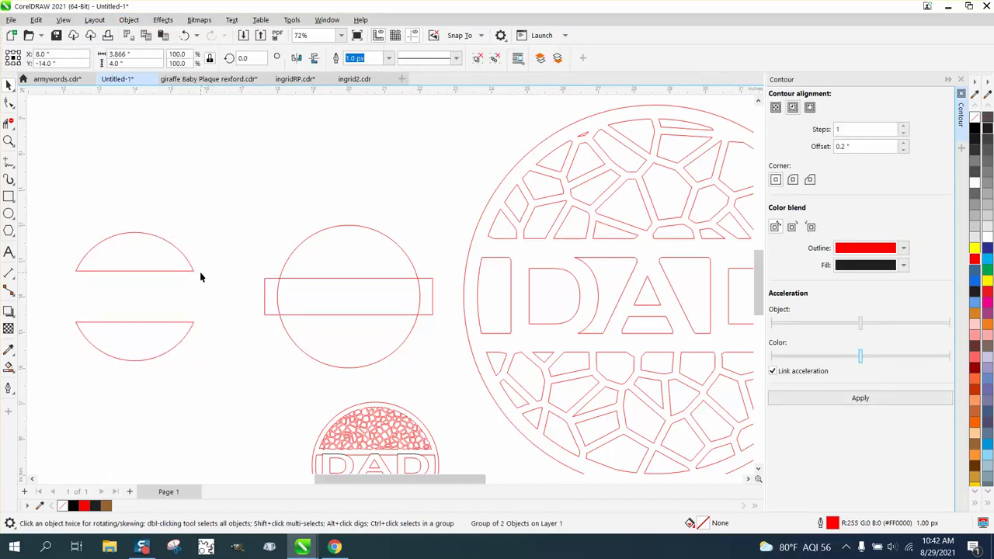
{"action": "scroll", "coordinate": [180, 266], "scroll_direction": "down", "scroll_amount": 1}
{"action": "scroll", "coordinate": [181, 266], "scroll_direction": "down", "scroll_amount": 1}
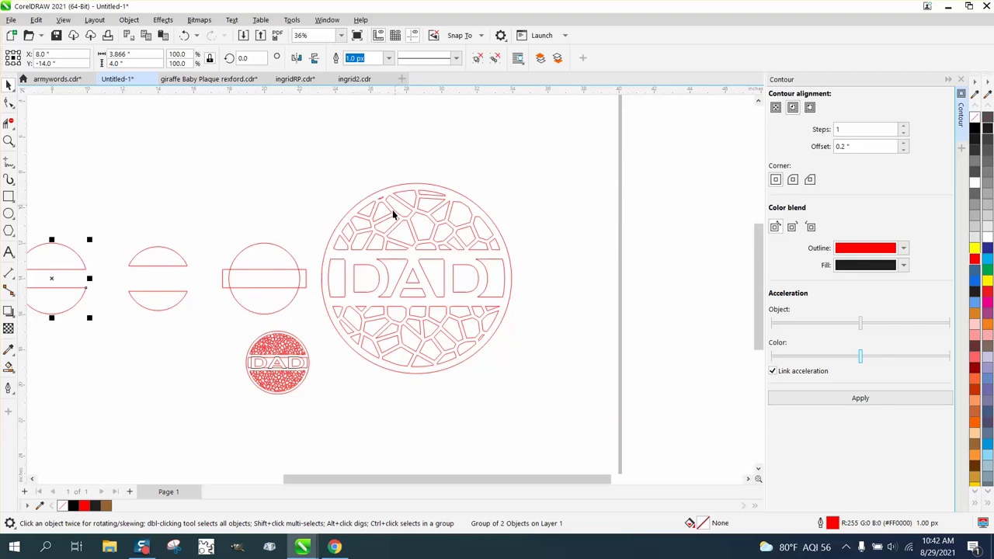
Draw a rectangle above the half-circles and widen it into a square
{"action": "left_click", "coordinate": [9, 197]}
{"action": "left_click_drag", "start_coordinate": [121, 215], "coordinate": [201, 314]}
{"action": "left_click_drag", "start_coordinate": [204, 215], "coordinate": [186, 235]}
{"action": "key", "text": "space"}
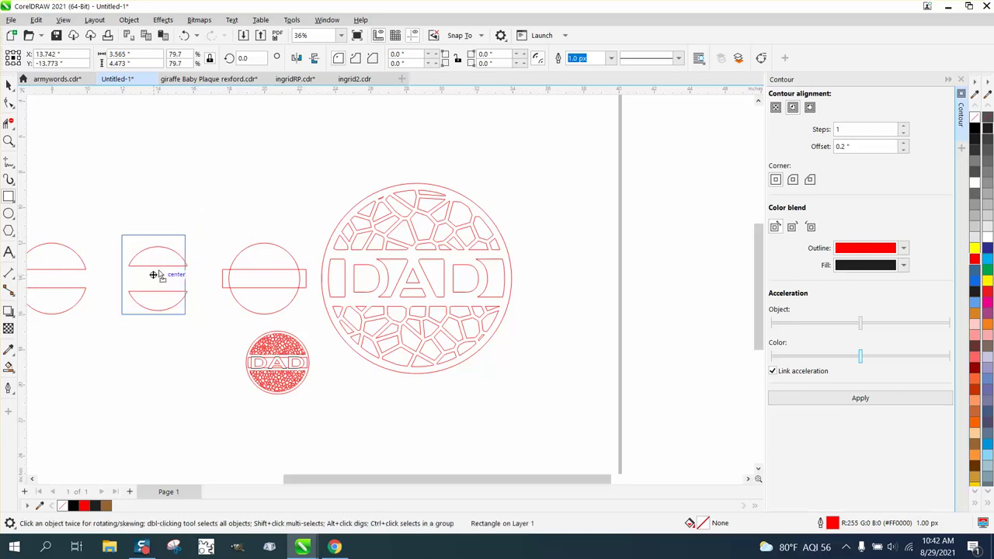
{"action": "left_click_drag", "start_coordinate": [156, 275], "coordinate": [193, 187]}
{"action": "key", "text": "space"}
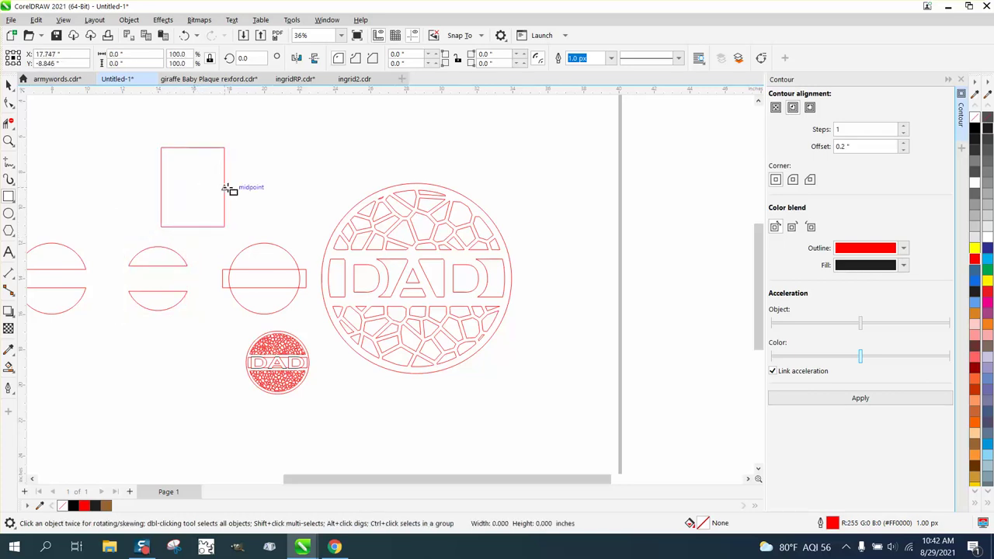
{"action": "left_click", "coordinate": [234, 180]}
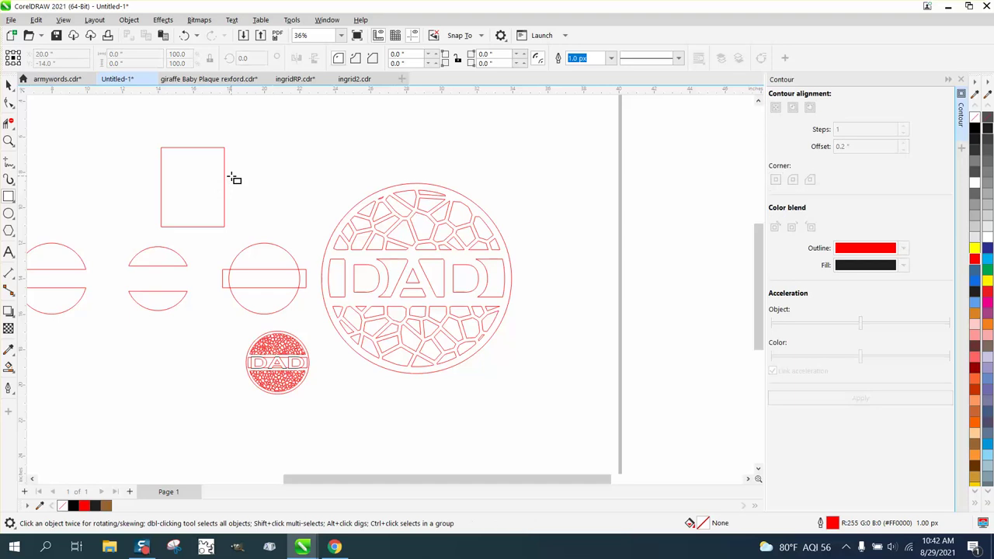
{"action": "left_click", "coordinate": [9, 85]}
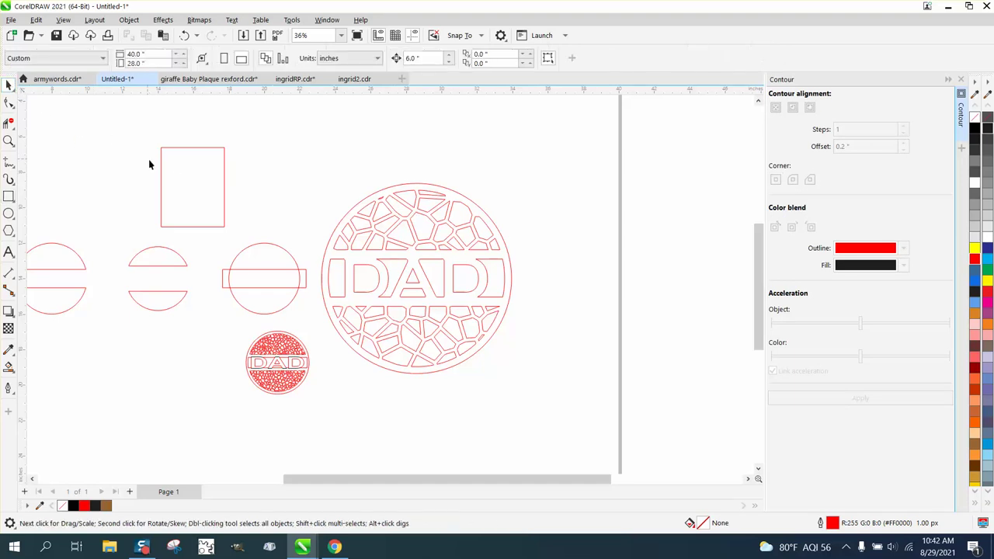
{"action": "left_click", "coordinate": [224, 183]}
{"action": "left_click_drag", "start_coordinate": [228, 187], "coordinate": [235, 187]}
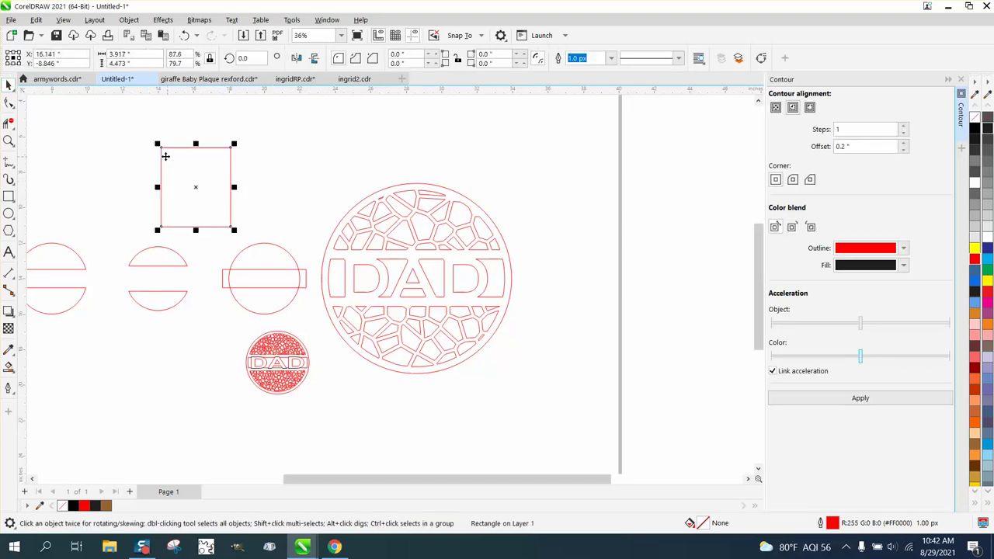
Fill the square black with no outline and apply Stained Glass (size 82, solder width 10)
{"action": "left_click", "coordinate": [976, 128]}
{"action": "right_click", "coordinate": [975, 117]}
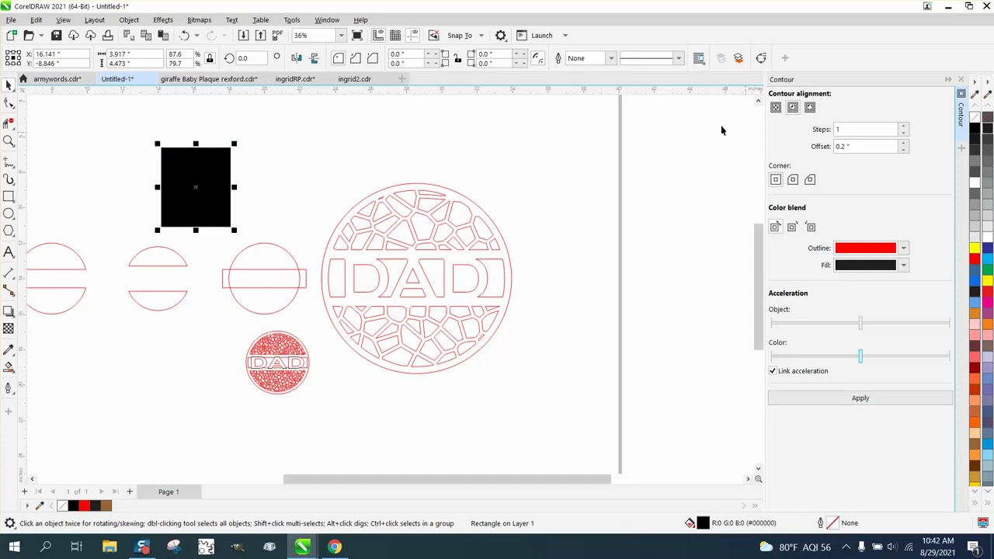
{"action": "left_click", "coordinate": [164, 21]}
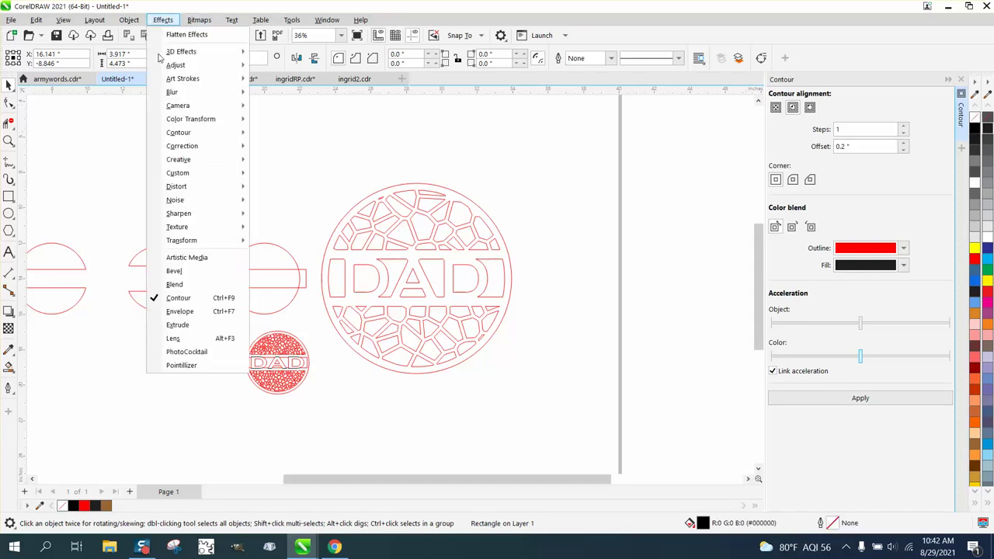
{"action": "mouse_move", "coordinate": [194, 161]}
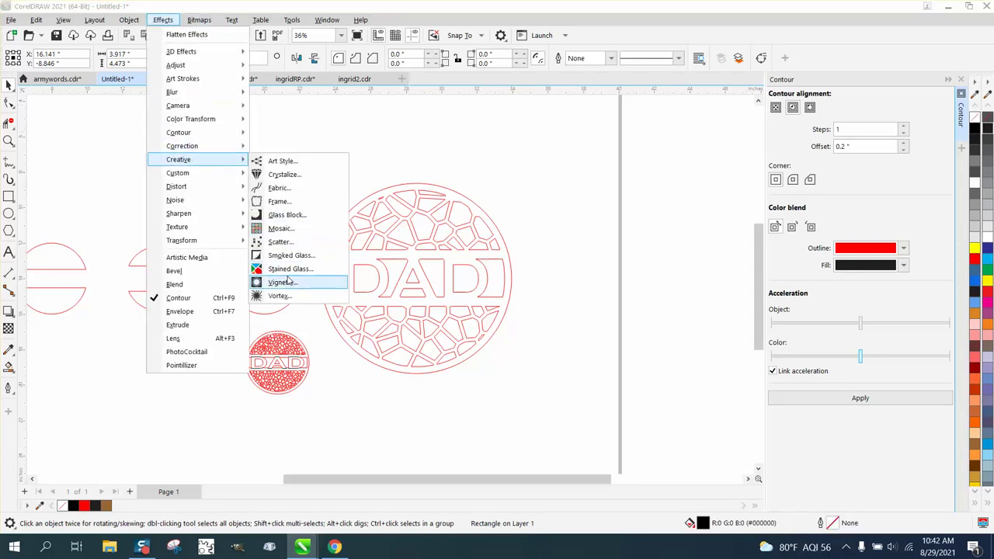
{"action": "left_click", "coordinate": [291, 269]}
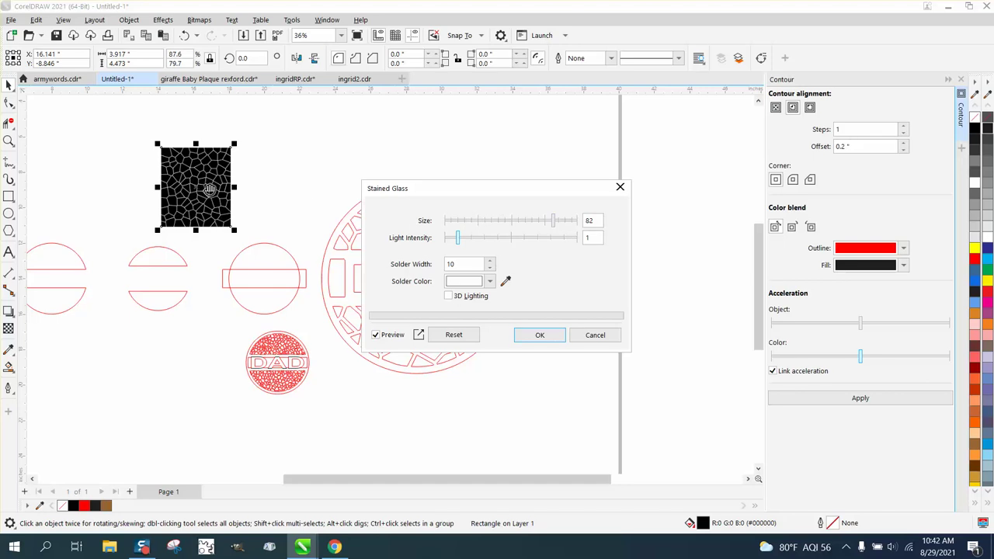
{"action": "left_click", "coordinate": [542, 335]}
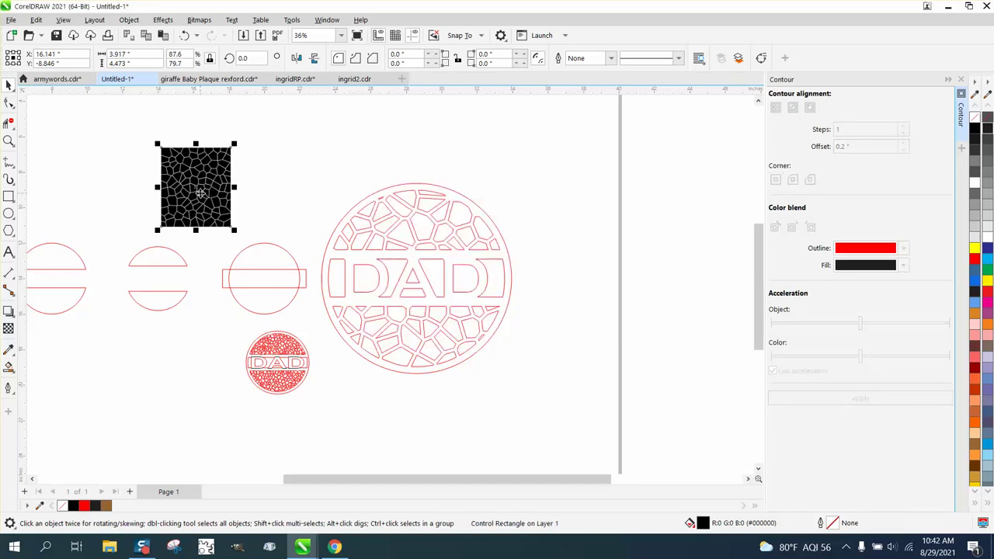
Convert the stained-glass square to a 1-bit black-and-white 300 dpi bitmap
{"action": "left_click", "coordinate": [200, 21]}
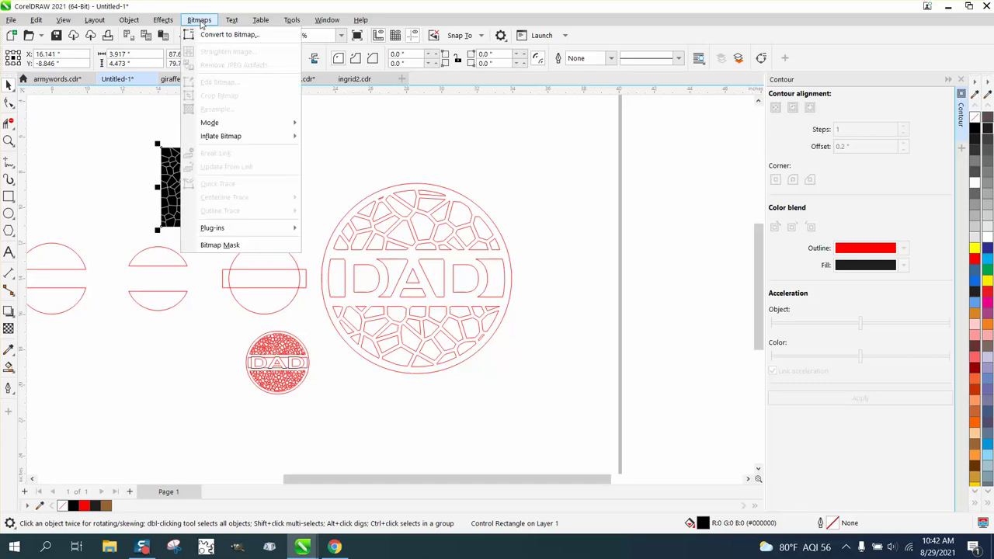
{"action": "left_click", "coordinate": [208, 35]}
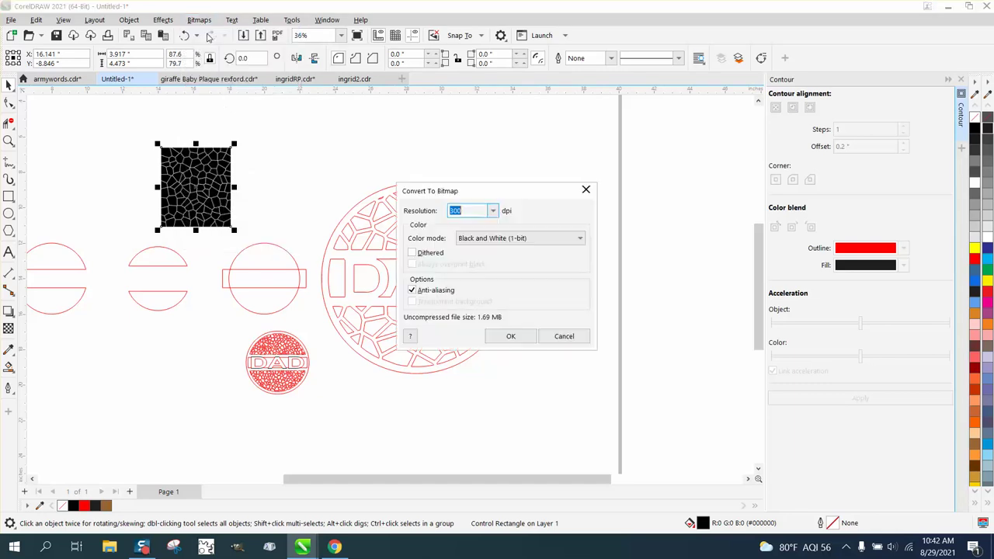
{"action": "left_click", "coordinate": [512, 335]}
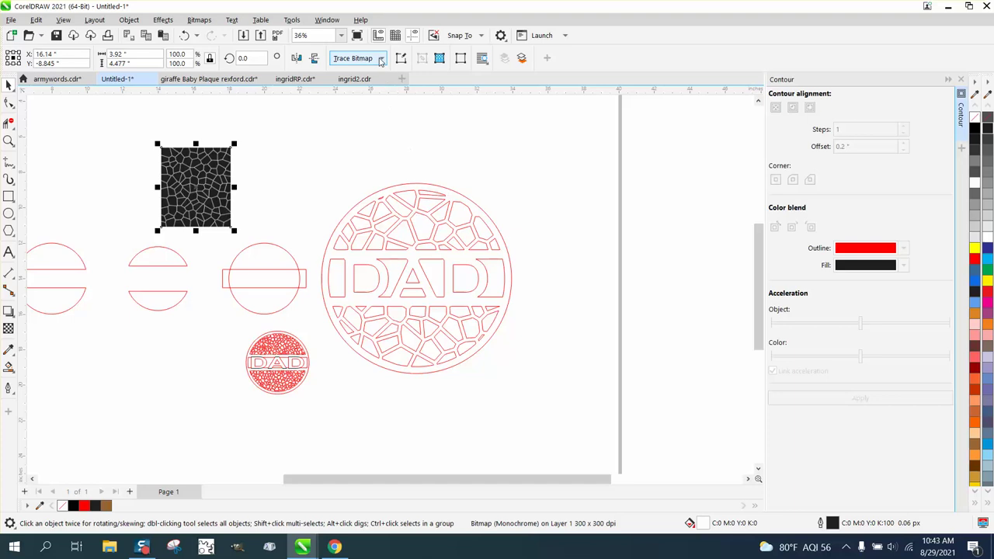
Start a Clipart outline trace of the bitmap in PowerTRACE
{"action": "left_click", "coordinate": [380, 58]}
{"action": "mouse_move", "coordinate": [365, 105]}
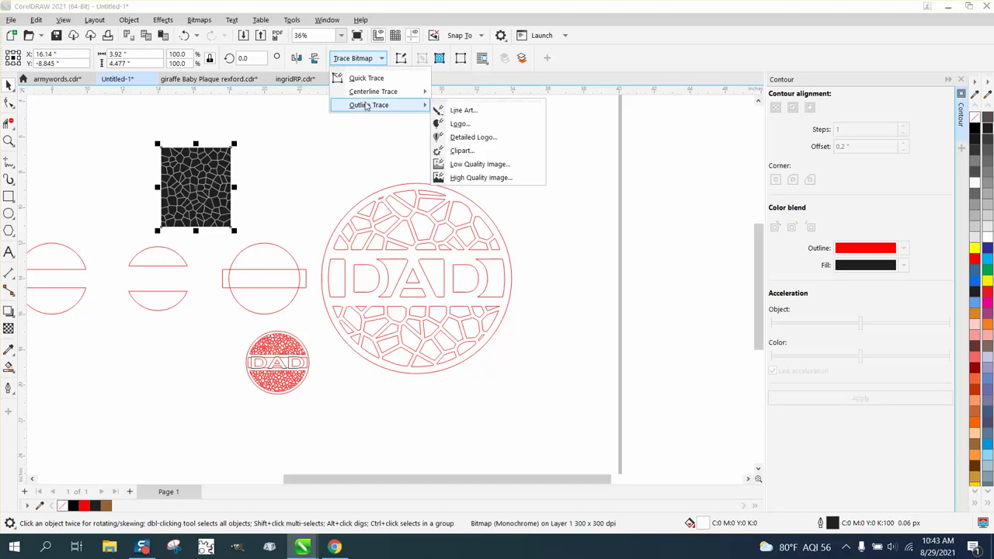
{"action": "left_click", "coordinate": [461, 151]}
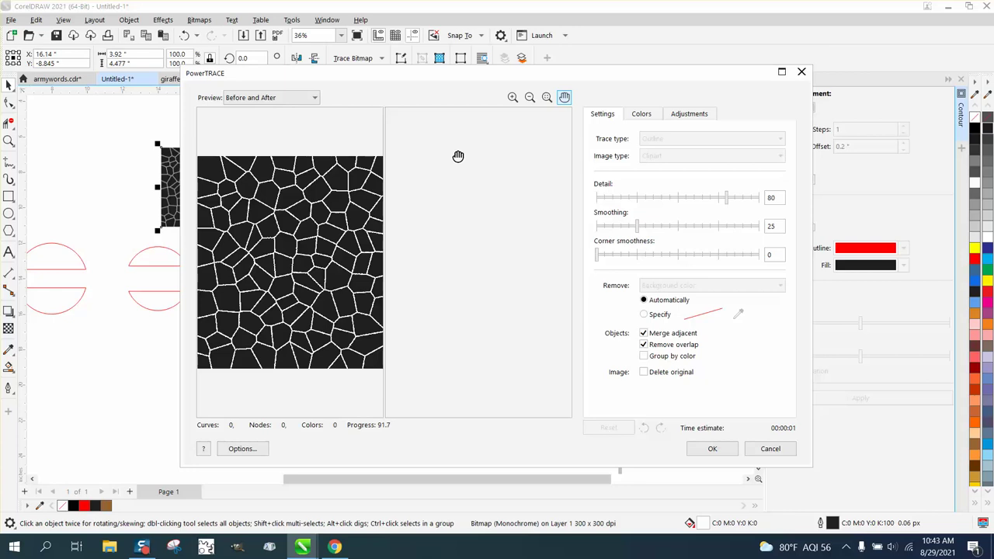
Accept the trace, move it off the bitmap, and give the cells no fill and red outlines
{"action": "left_click", "coordinate": [711, 449]}
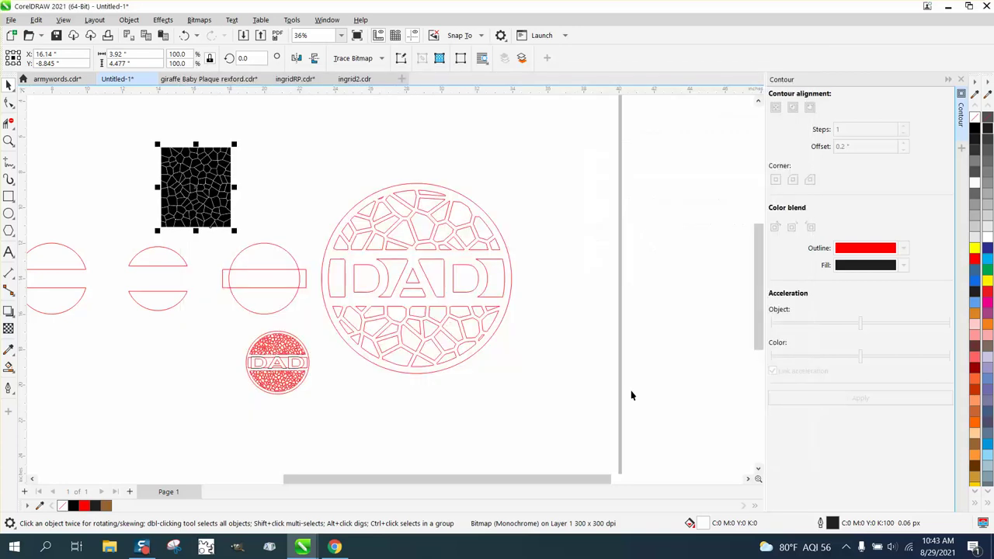
{"action": "mouse_move", "coordinate": [217, 178]}
{"action": "left_mouse_down"}
{"action": "mouse_move", "coordinate": [281, 164]}
{"action": "mouse_move", "coordinate": [290, 174]}
{"action": "left_mouse_up"}
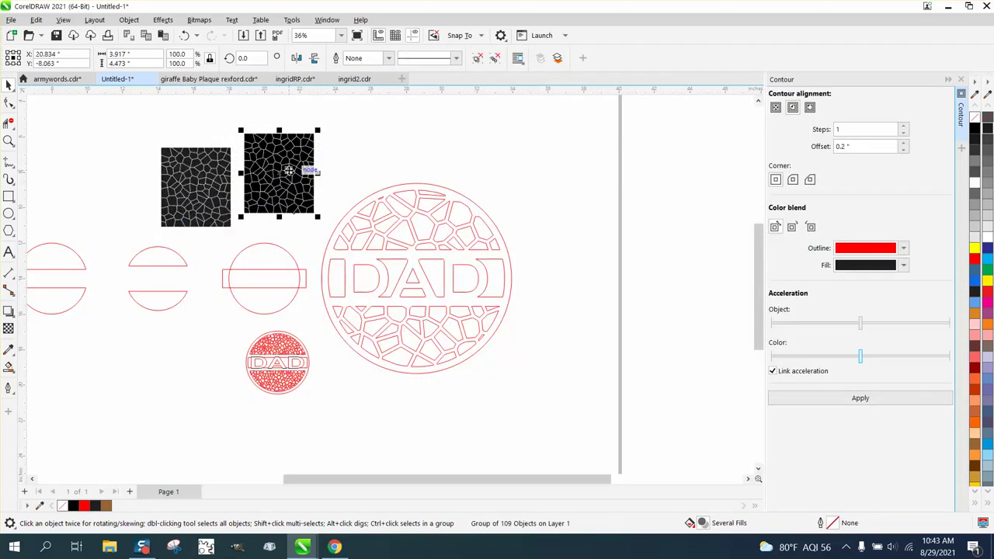
{"action": "left_click", "coordinate": [975, 118]}
{"action": "right_click", "coordinate": [975, 258]}
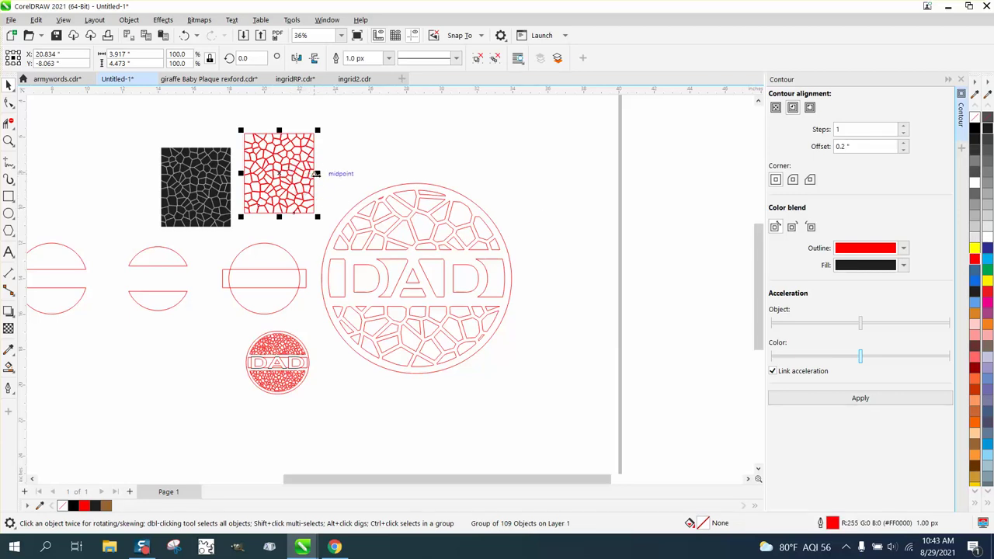
Move the red cell pattern down and left and enlarge it to 190%
{"action": "mouse_move", "coordinate": [316, 174]}
{"action": "left_mouse_down"}
{"action": "mouse_move", "coordinate": [272, 194]}
{"action": "mouse_move", "coordinate": [191, 386]}
{"action": "mouse_move", "coordinate": [143, 361]}
{"action": "left_mouse_up"}
{"action": "left_click", "coordinate": [8, 141]}
{"action": "left_click_drag", "start_coordinate": [80, 259], "coordinate": [278, 427]}
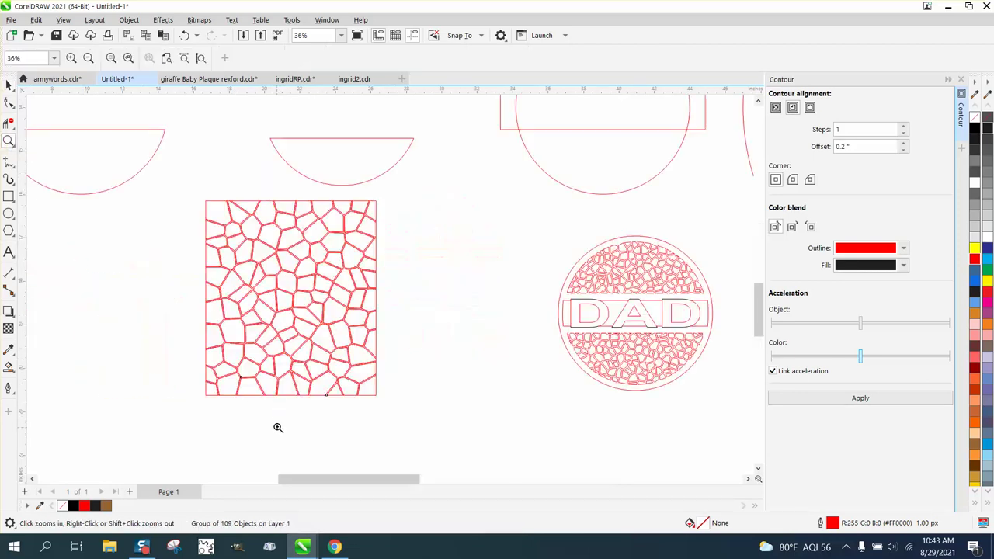
{"action": "left_click", "coordinate": [8, 85]}
{"action": "left_click", "coordinate": [233, 223]}
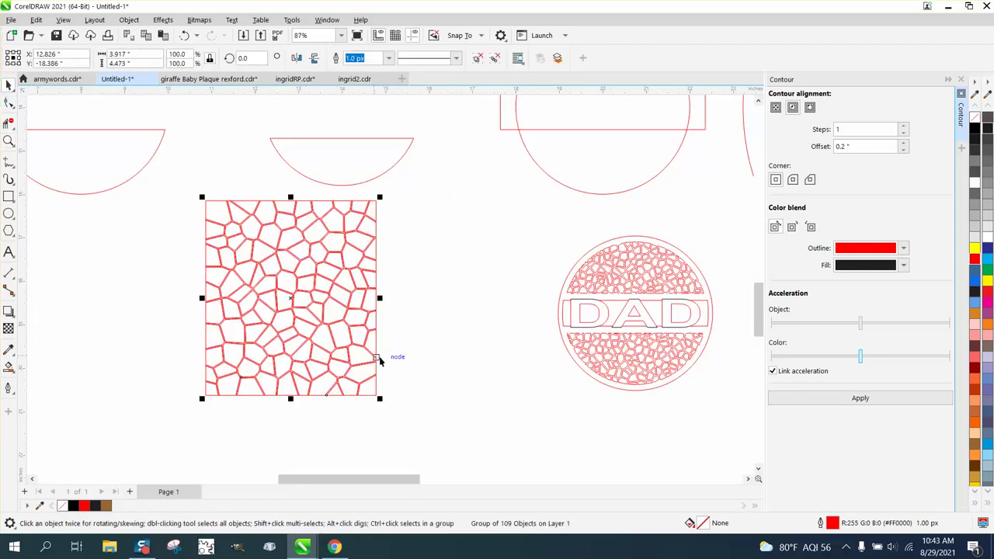
{"action": "left_click_drag", "start_coordinate": [382, 399], "coordinate": [532, 471]}
{"action": "scroll", "coordinate": [434, 377], "scroll_direction": "down", "scroll_amount": 2}
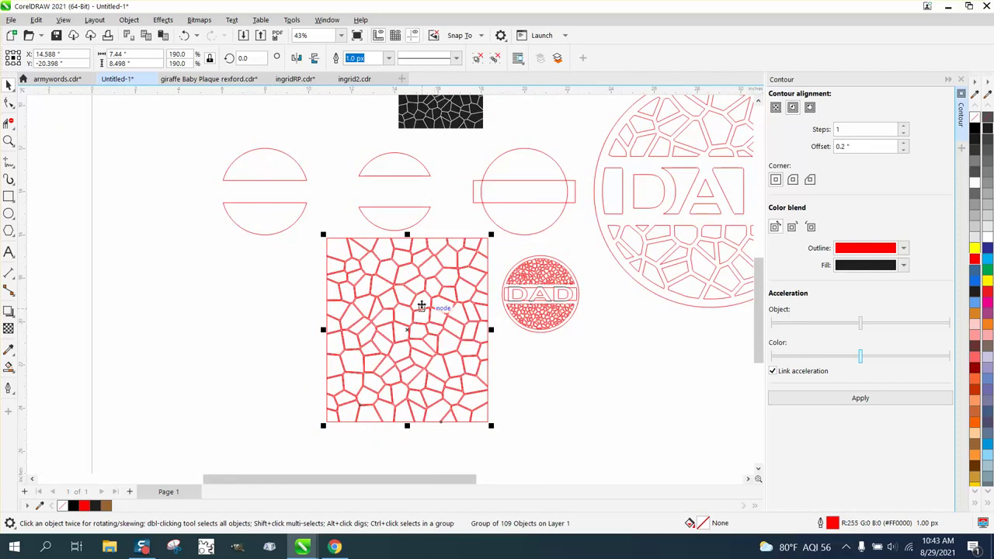
Delete the left split circle and fit the cell square over the remaining split circle
{"action": "left_click_drag", "start_coordinate": [197, 127], "coordinate": [313, 237]}
{"action": "key", "text": "Delete"}
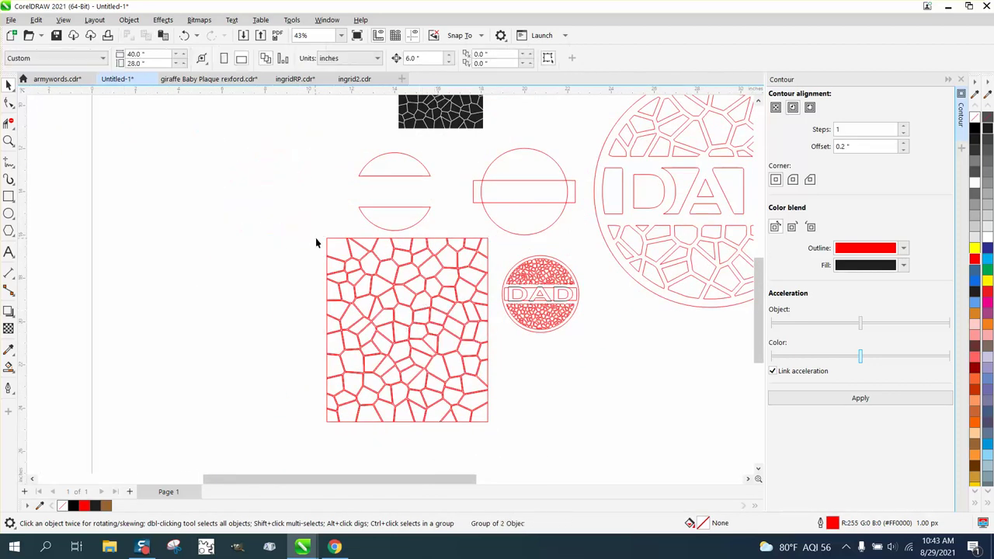
{"action": "left_click_drag", "start_coordinate": [416, 305], "coordinate": [393, 210]}
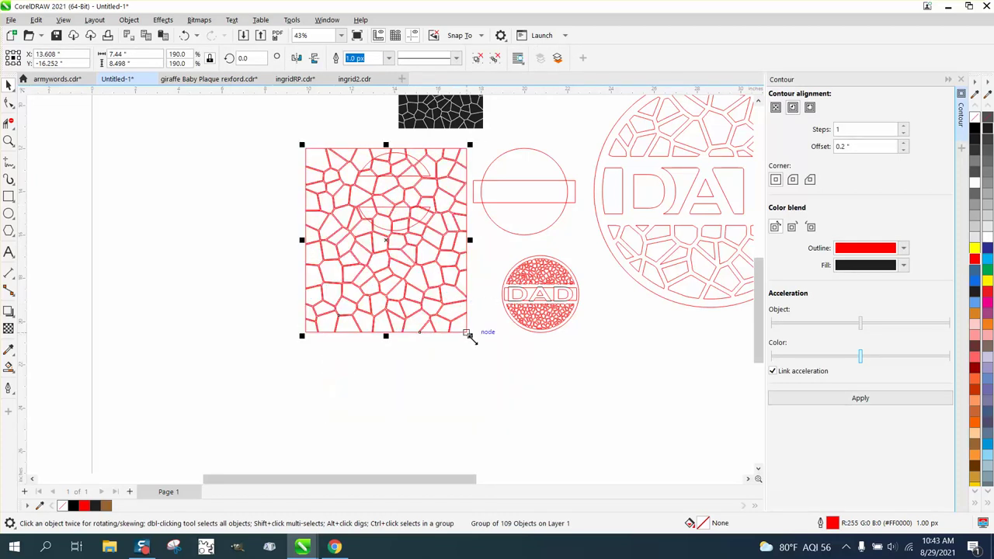
{"action": "left_click_drag", "start_coordinate": [469, 334], "coordinate": [448, 306]}
{"action": "left_click_drag", "start_coordinate": [410, 271], "coordinate": [421, 273]}
Intersect the split circle with the cell pattern to keep only the cells inside it
{"action": "left_click_drag", "start_coordinate": [303, 132], "coordinate": [338, 208]}
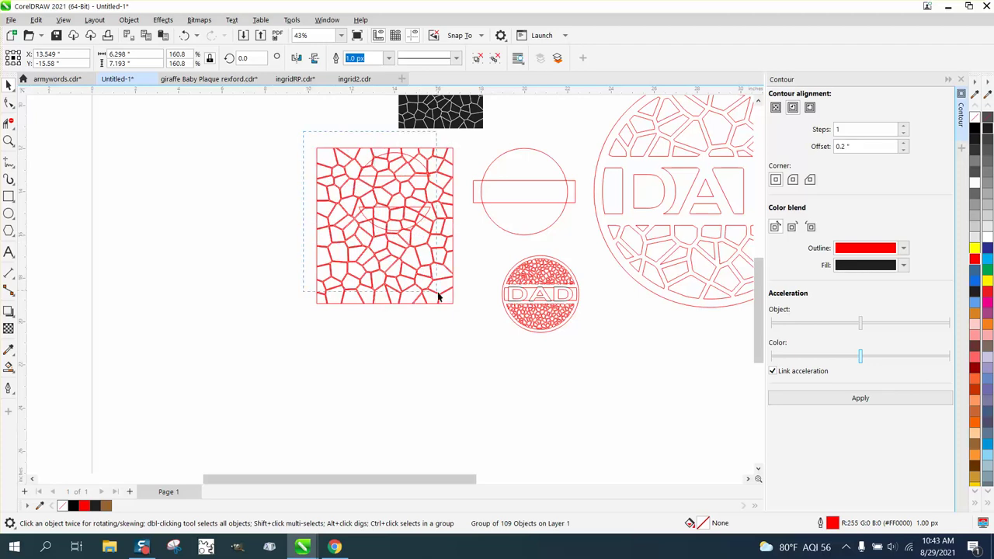
{"action": "left_click_drag", "start_coordinate": [477, 318], "coordinate": [477, 317]}
{"action": "left_click", "coordinate": [411, 202]}
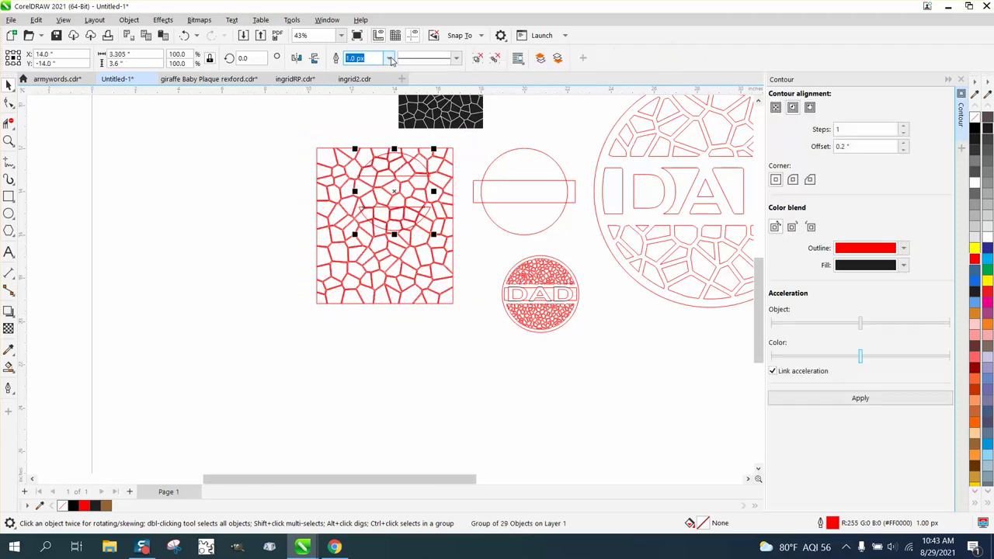
{"action": "key", "text": "ctrl+z"}
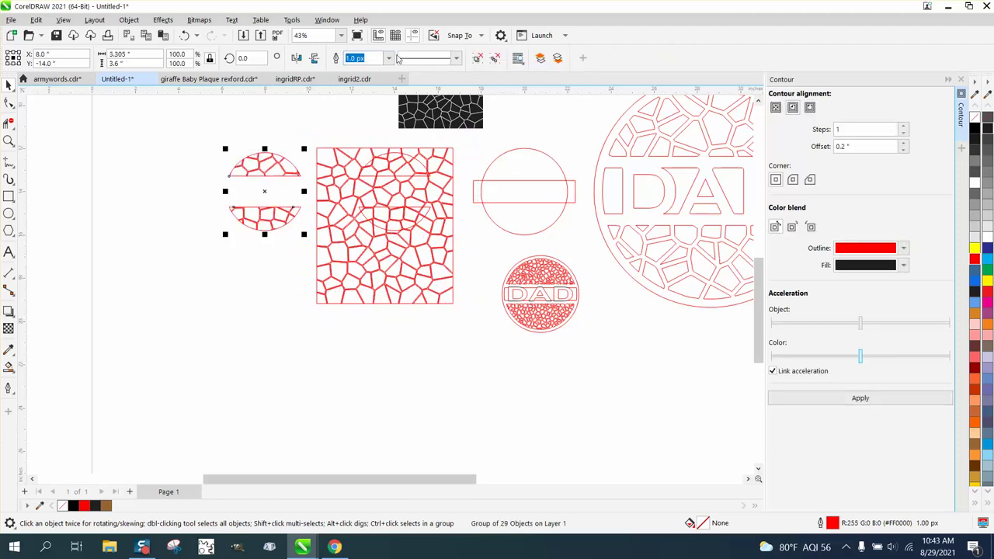
Delete the leftover cell square and move the clipped split circle back to the right
{"action": "left_click_drag", "start_coordinate": [306, 141], "coordinate": [390, 246]}
{"action": "left_click_drag", "start_coordinate": [458, 300], "coordinate": [460, 299]}
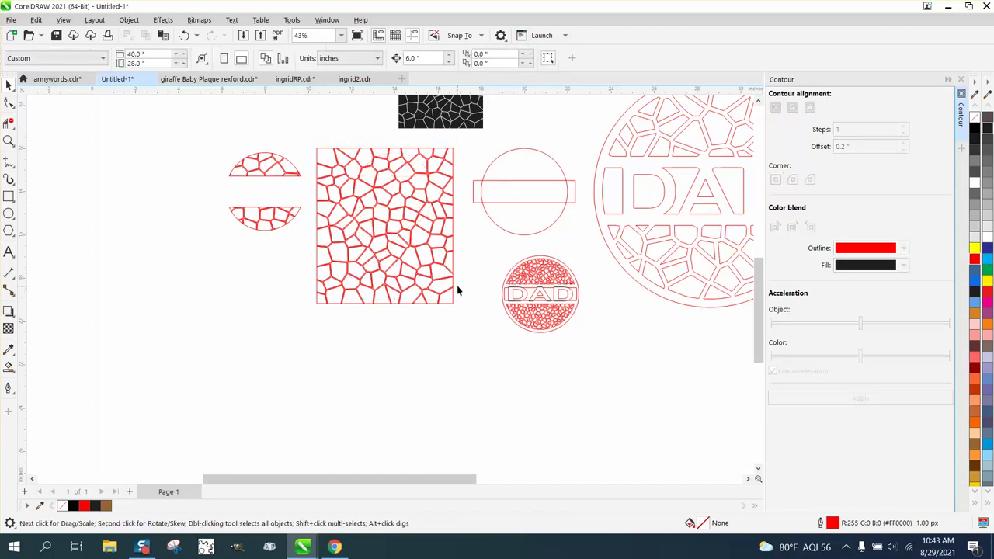
{"action": "left_click", "coordinate": [419, 264]}
{"action": "key", "text": "Delete"}
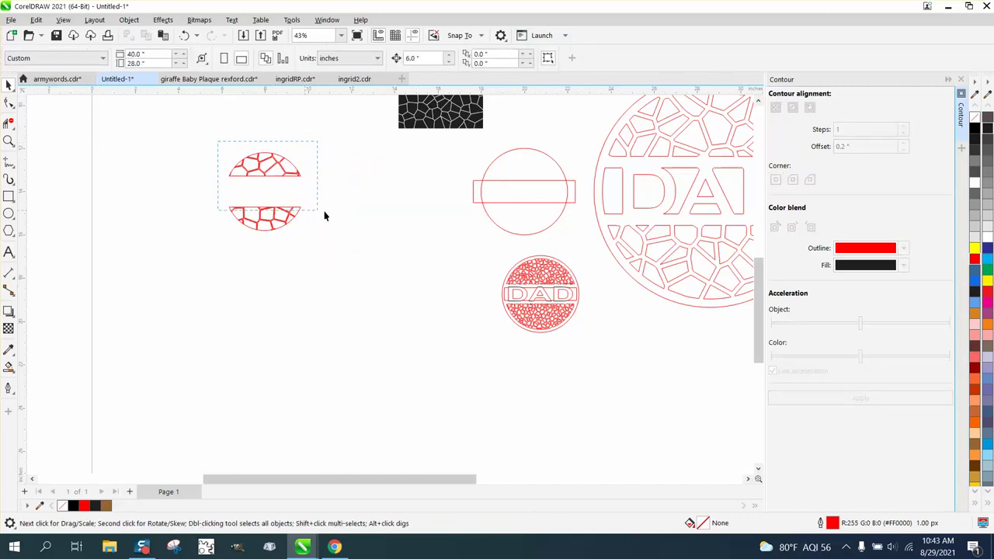
{"action": "left_click_drag", "start_coordinate": [324, 216], "coordinate": [367, 242]}
{"action": "key", "text": "shift+Right"}
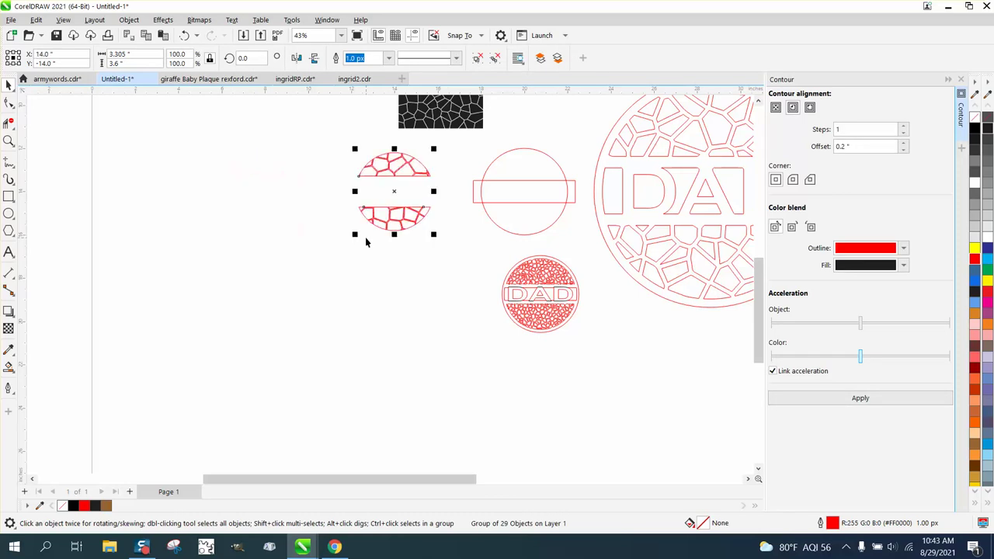
{"action": "left_click", "coordinate": [9, 141]}
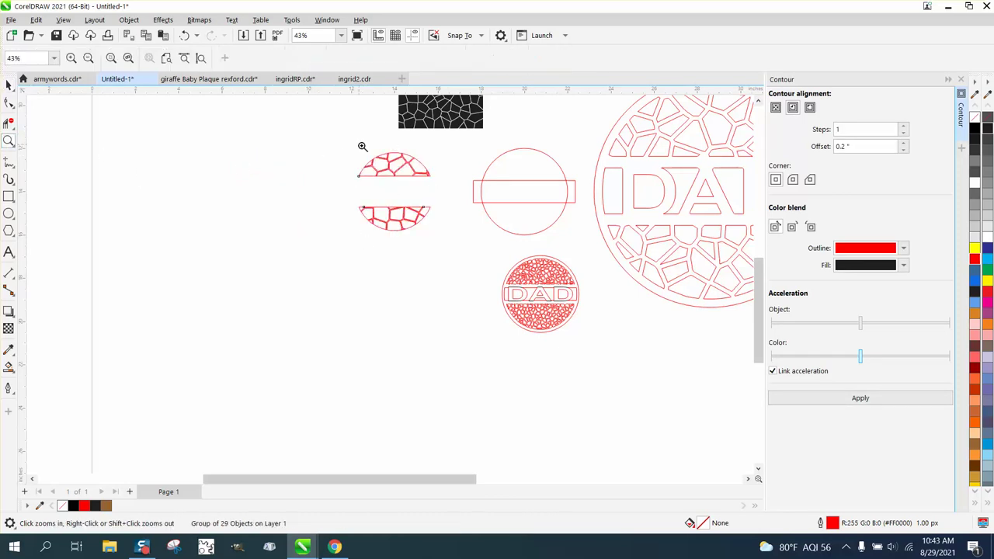
{"action": "left_click_drag", "start_coordinate": [362, 146], "coordinate": [419, 174]}
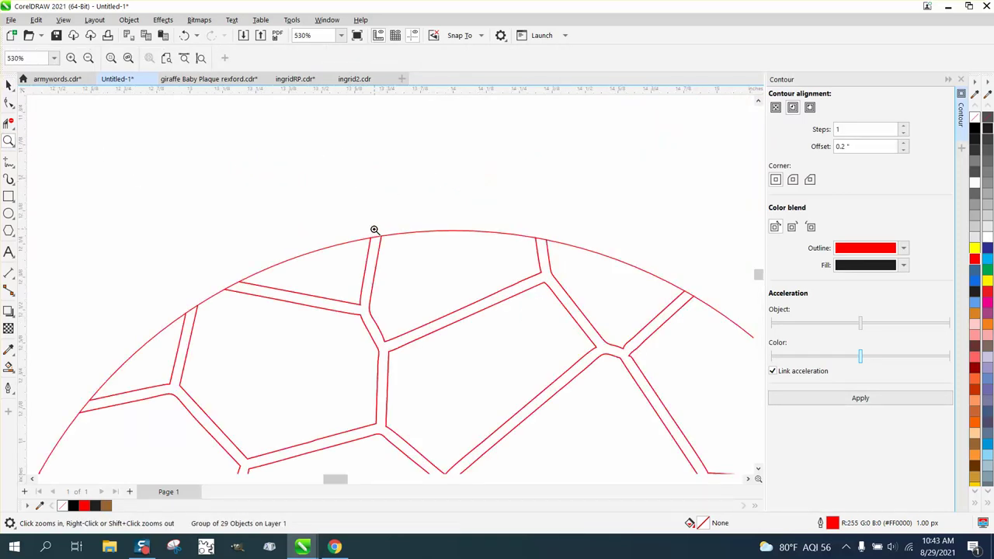
{"action": "scroll", "coordinate": [380, 233], "scroll_direction": "down", "scroll_amount": 6}
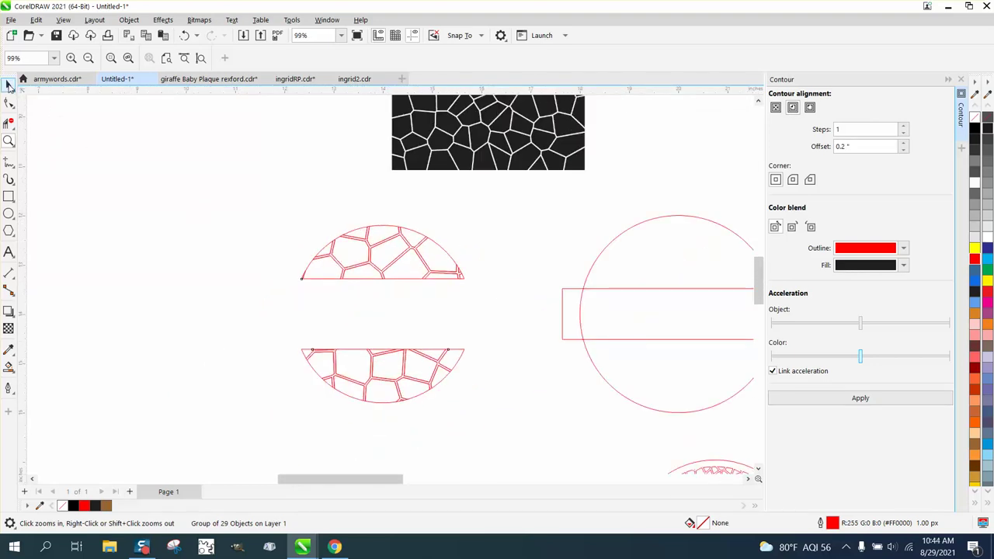
Smart Fill the first upper half-dome cells black and drag each onto the circle
{"action": "left_click", "coordinate": [9, 83]}
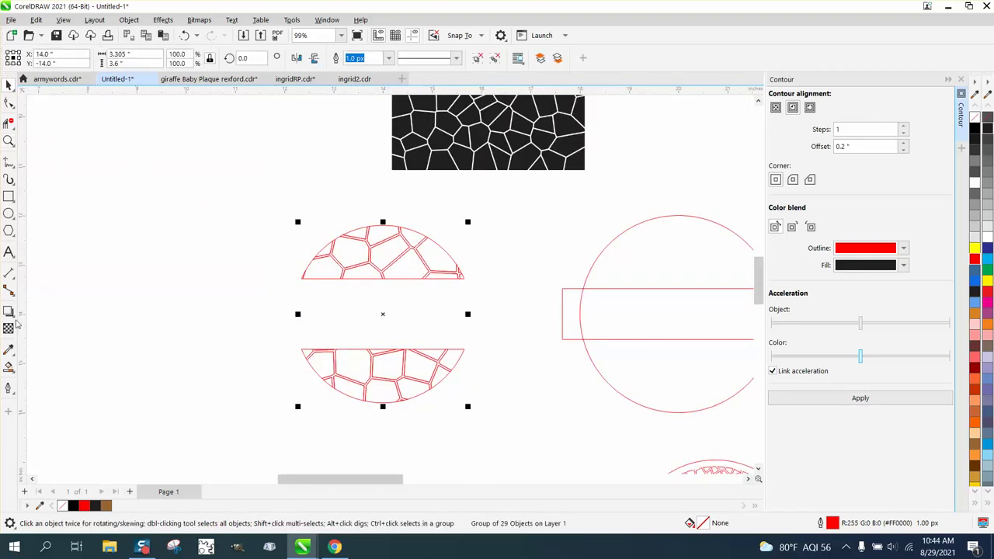
{"action": "left_click", "coordinate": [8, 366]}
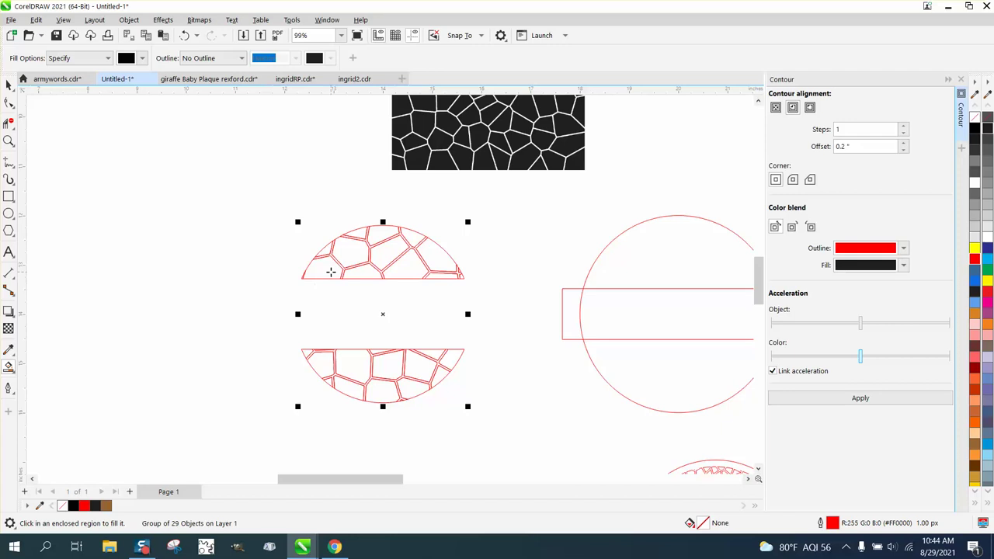
{"action": "left_click", "coordinate": [330, 271]}
{"action": "left_click_drag", "start_coordinate": [331, 271], "coordinate": [625, 271]}
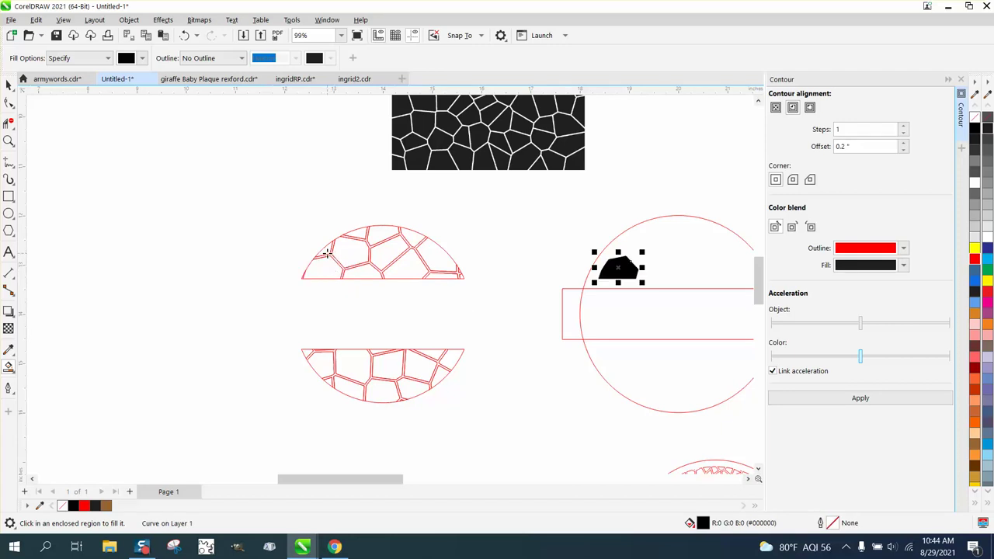
{"action": "left_click", "coordinate": [326, 253]}
{"action": "left_click_drag", "start_coordinate": [326, 253], "coordinate": [633, 255]}
{"action": "left_click", "coordinate": [338, 256]}
{"action": "left_click", "coordinate": [356, 234]}
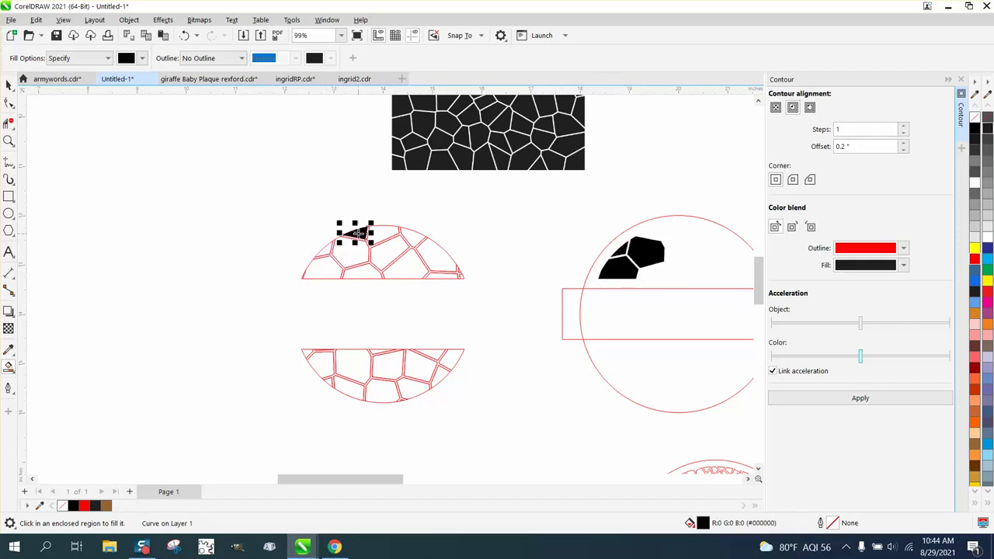
{"action": "left_click_drag", "start_coordinate": [355, 233], "coordinate": [650, 234]}
{"action": "left_click", "coordinate": [367, 273]}
{"action": "left_click_drag", "start_coordinate": [367, 273], "coordinate": [663, 273]}
{"action": "left_click", "coordinate": [383, 252]}
{"action": "left_click_drag", "start_coordinate": [383, 252], "coordinate": [678, 253]}
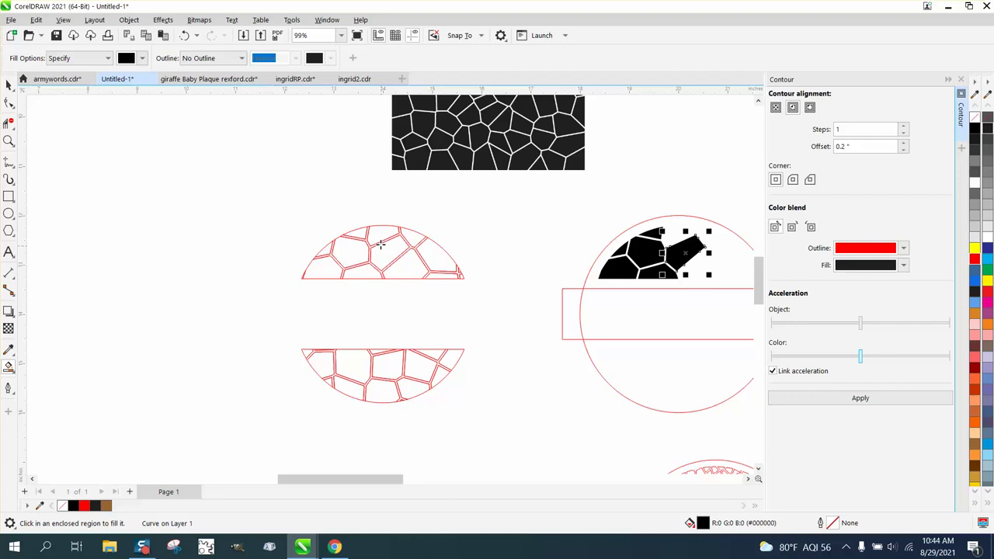
Fill the remaining upper half-dome cells and gap cell black and move them onto the circle
{"action": "left_click", "coordinate": [382, 233]}
{"action": "left_click_drag", "start_coordinate": [382, 232], "coordinate": [677, 233]}
{"action": "left_click", "coordinate": [411, 237]}
{"action": "left_click_drag", "start_coordinate": [411, 237], "coordinate": [707, 237]}
{"action": "left_click", "coordinate": [432, 257]}
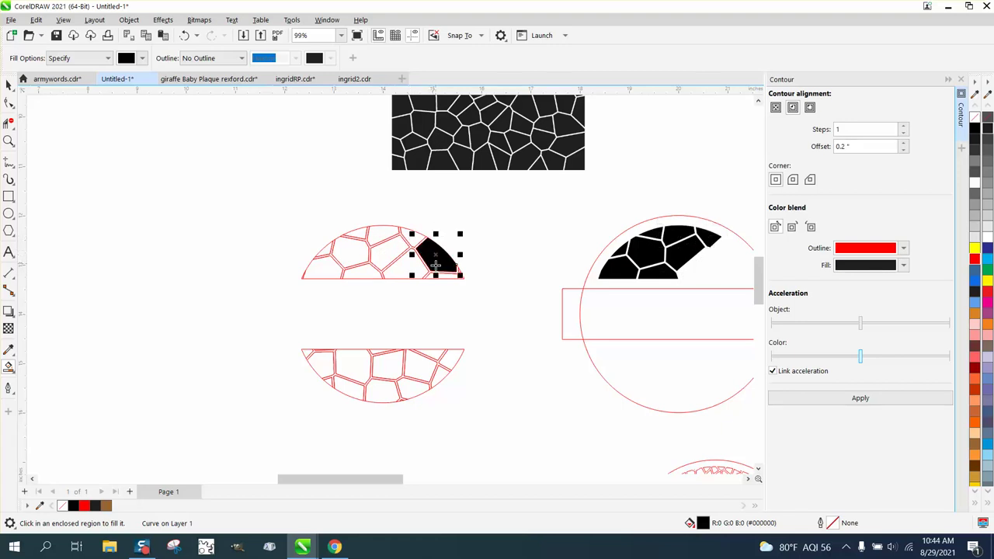
{"action": "left_click_drag", "start_coordinate": [432, 257], "coordinate": [728, 257]}
{"action": "left_click", "coordinate": [437, 276]}
{"action": "left_click_drag", "start_coordinate": [436, 276], "coordinate": [731, 276]}
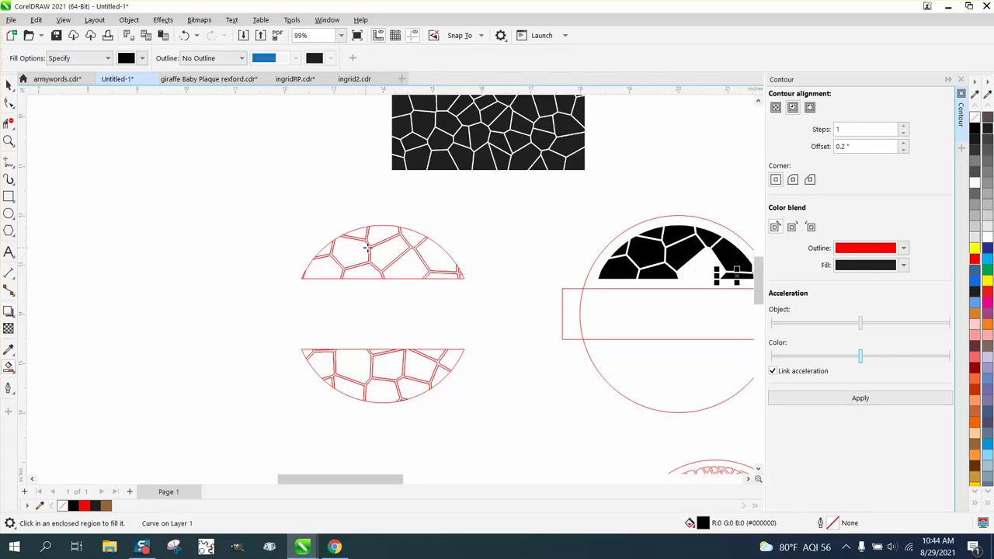
{"action": "left_click", "coordinate": [398, 263]}
{"action": "left_click_drag", "start_coordinate": [398, 263], "coordinate": [692, 264]}
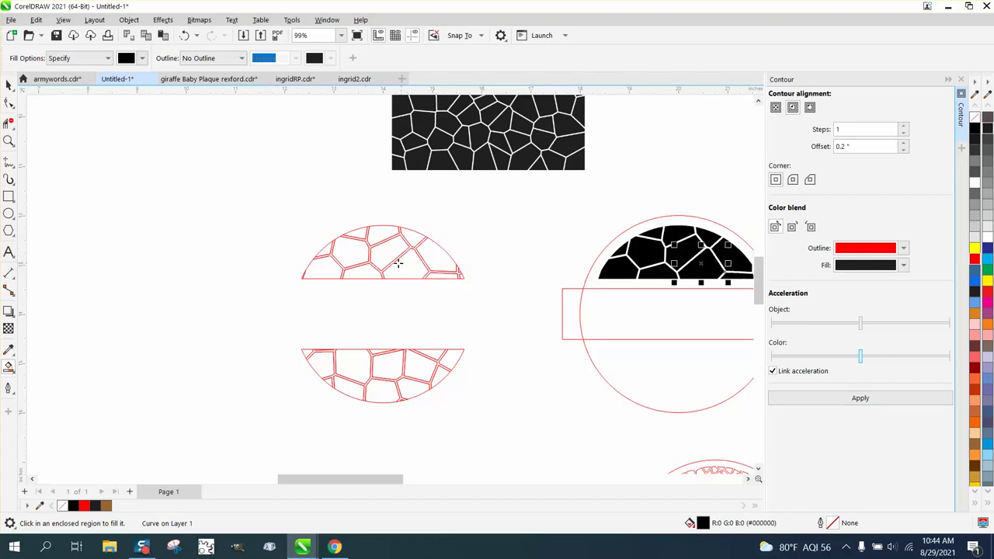
Fill the first six lower half-dome cells black with Smart Fill
{"action": "left_click", "coordinate": [8, 141]}
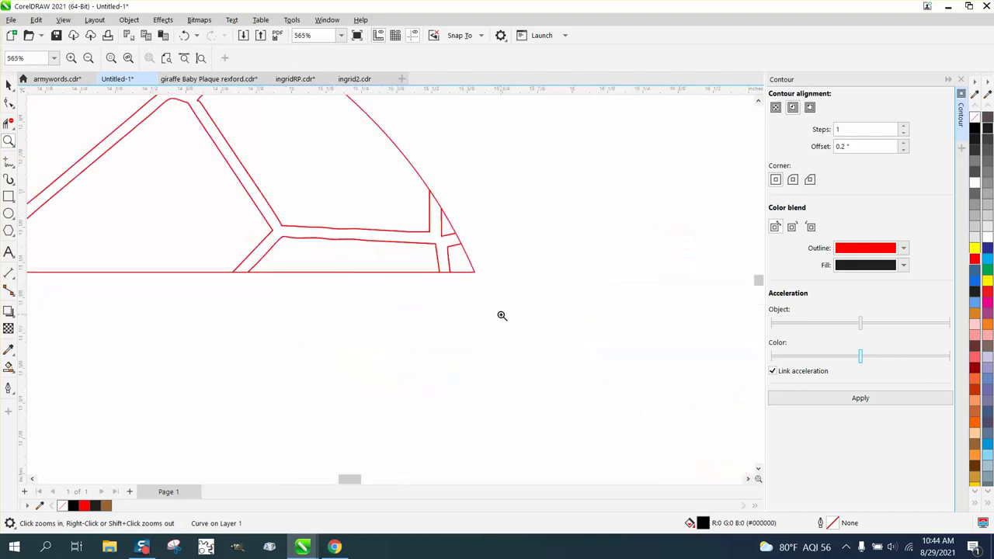
{"action": "left_click", "coordinate": [8, 367]}
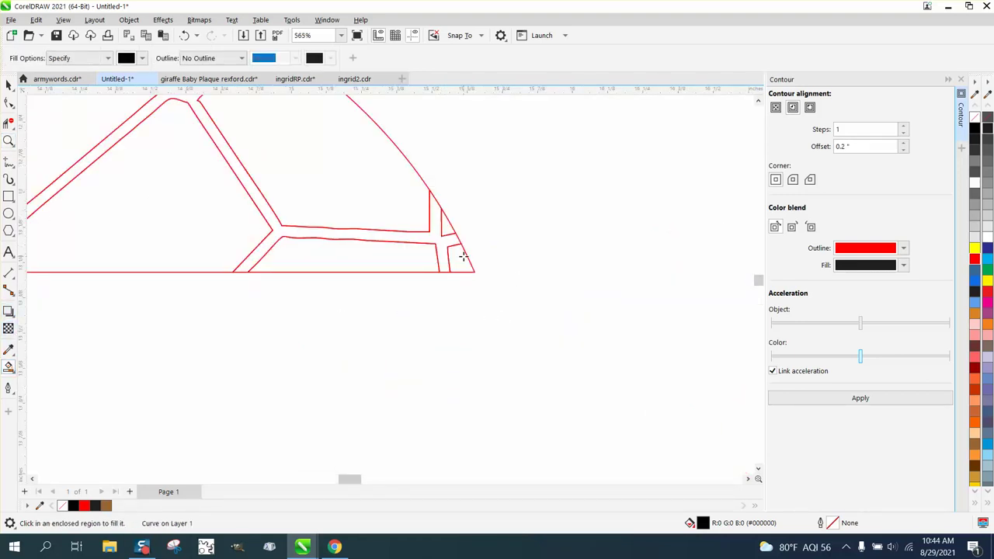
{"action": "scroll", "coordinate": [419, 256], "scroll_direction": "down", "scroll_amount": 5}
{"action": "scroll", "coordinate": [412, 256], "scroll_direction": "down", "scroll_amount": 1}
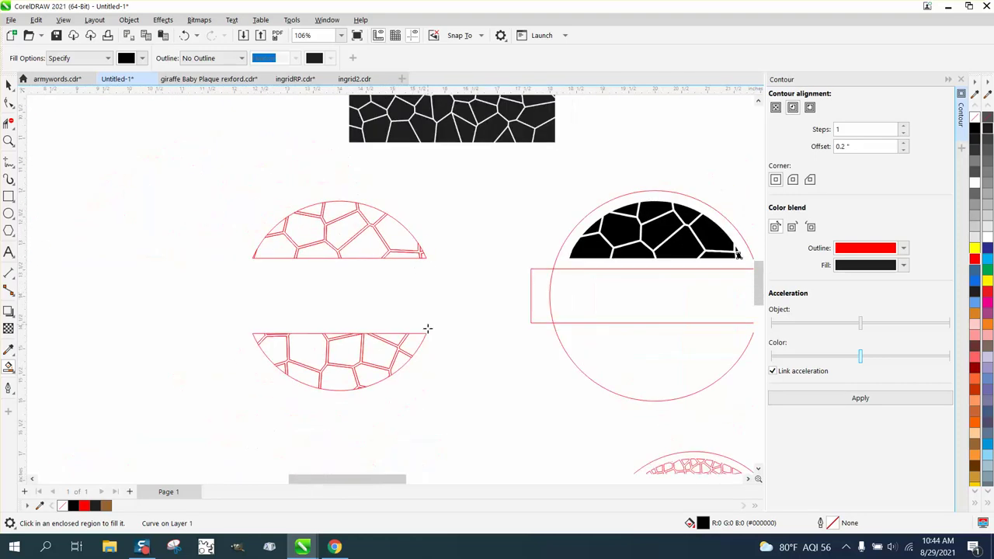
{"action": "left_click", "coordinate": [413, 342]}
{"action": "left_click", "coordinate": [388, 340]}
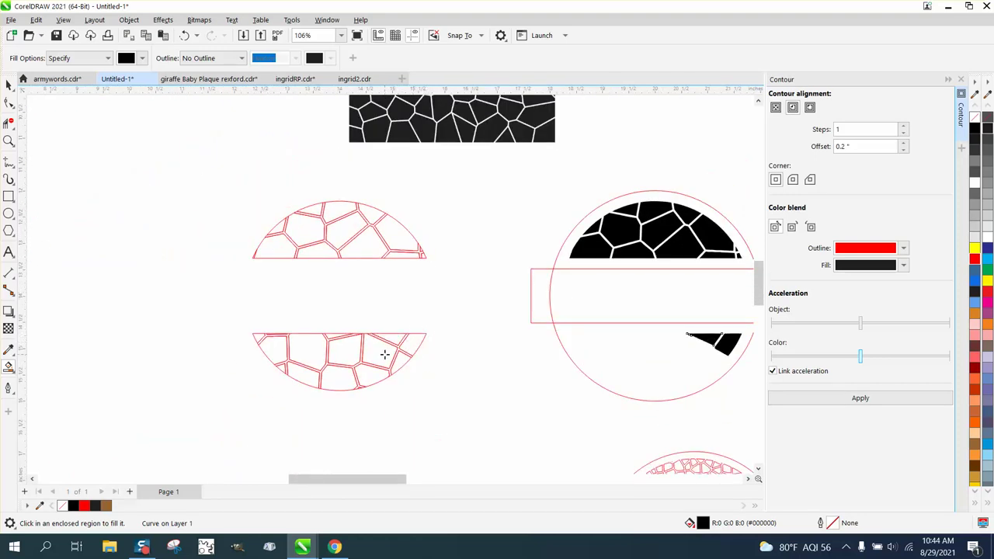
{"action": "left_click", "coordinate": [397, 357]}
{"action": "left_click", "coordinate": [400, 364]}
{"action": "left_click", "coordinate": [372, 374]}
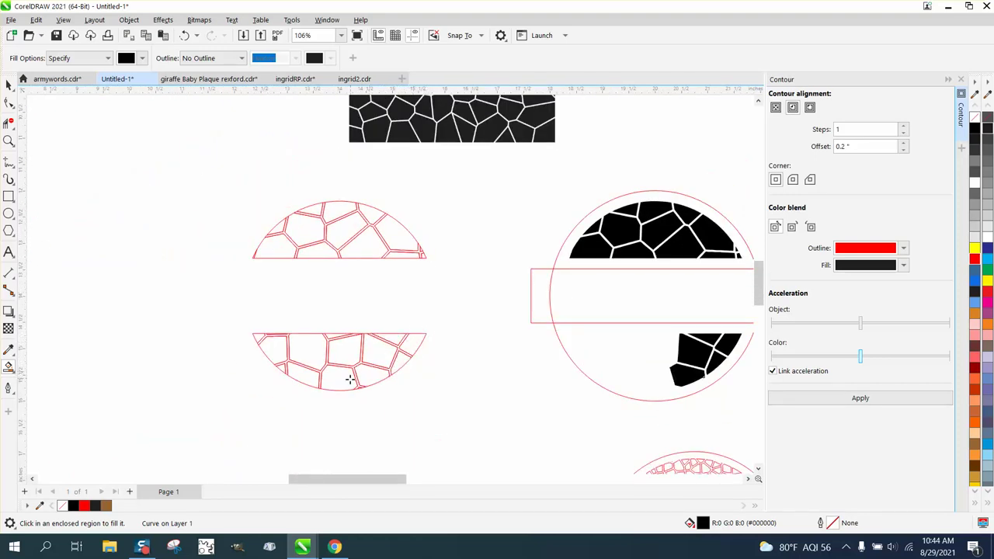
{"action": "left_click", "coordinate": [348, 380]}
Fill the remaining lower half-dome cells black, including the small top-left cell
{"action": "left_click", "coordinate": [351, 353]}
{"action": "left_click", "coordinate": [332, 336]}
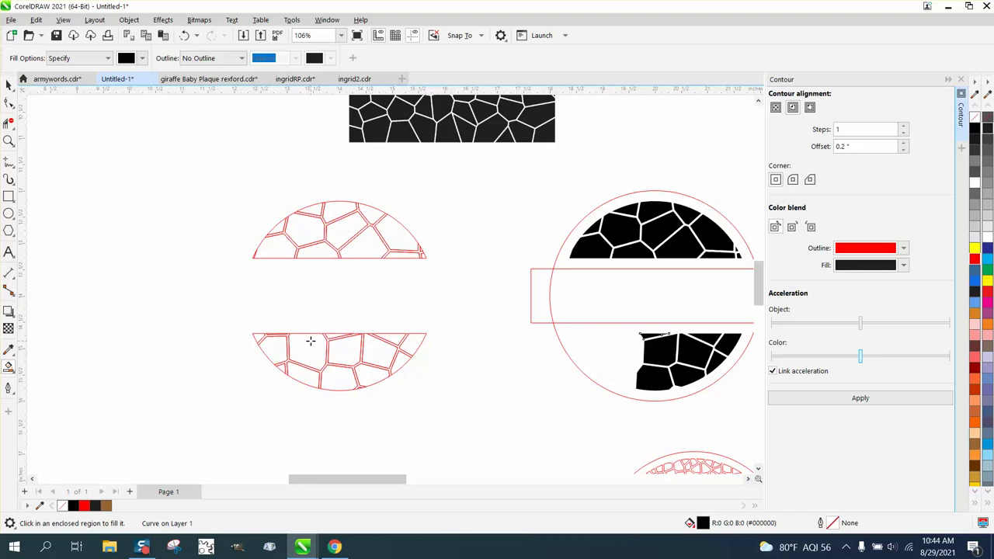
{"action": "left_click", "coordinate": [311, 345]}
{"action": "left_click", "coordinate": [295, 372]}
{"action": "left_click", "coordinate": [280, 369]}
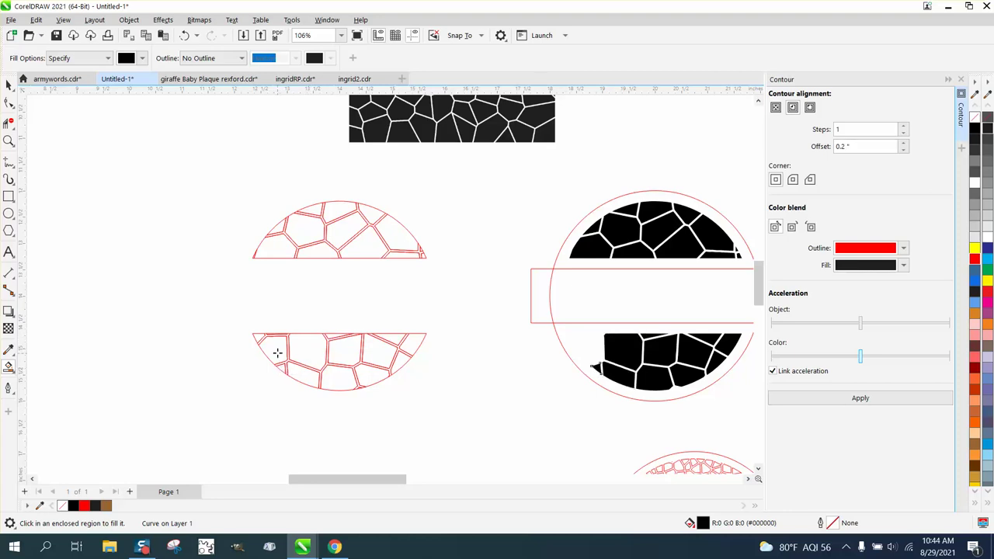
{"action": "left_click", "coordinate": [262, 346]}
{"action": "left_click", "coordinate": [258, 338]}
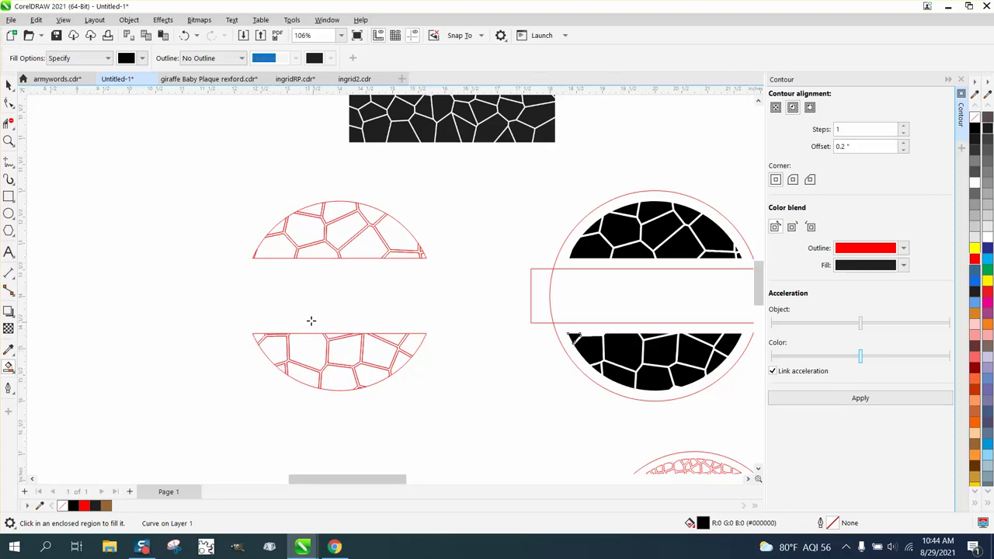
Zoom into the lower half-dome's left corner and undo an unwanted top-edge strip fill
{"action": "left_click", "coordinate": [8, 141]}
{"action": "left_click_drag", "start_coordinate": [240, 316], "coordinate": [384, 371]}
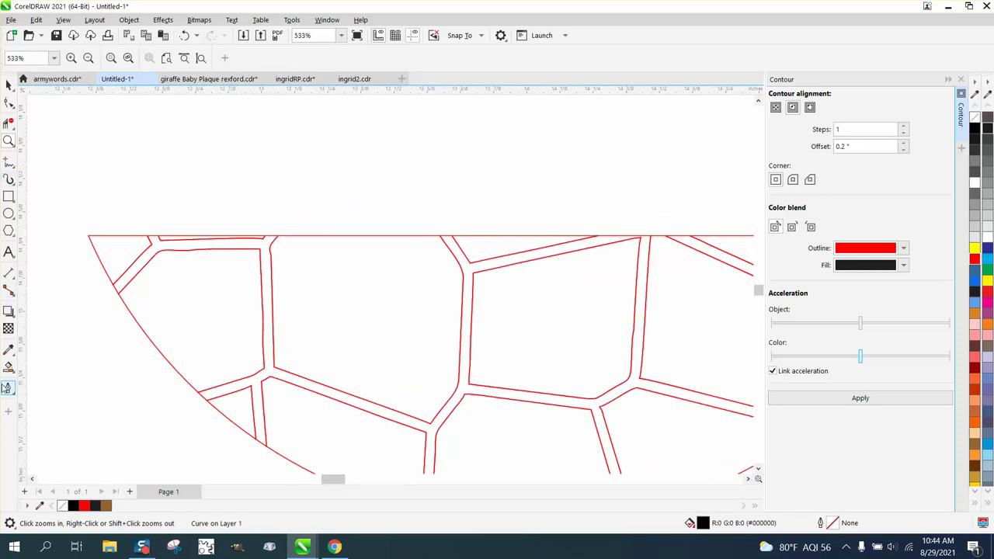
{"action": "left_click", "coordinate": [9, 366]}
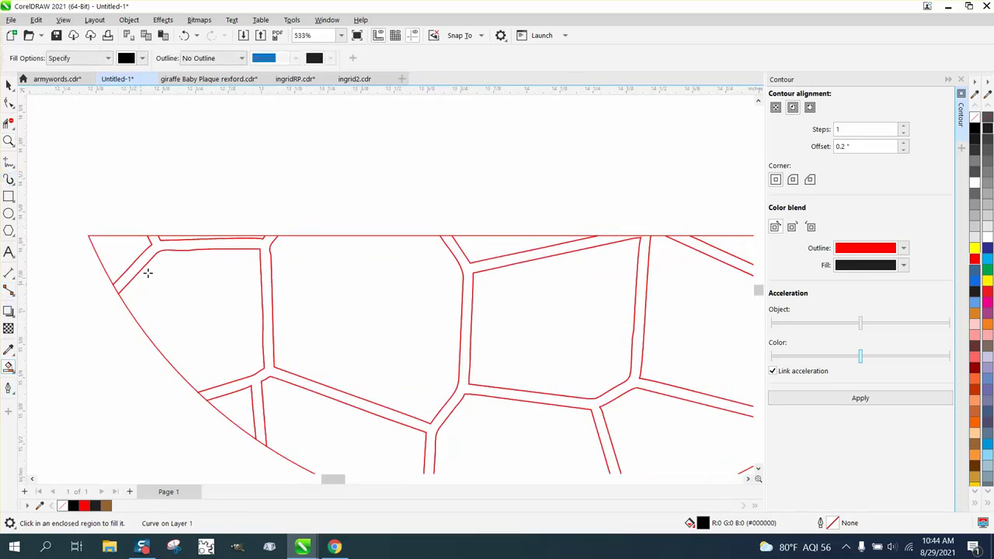
{"action": "left_click", "coordinate": [167, 239]}
{"action": "key", "text": "ctrl+z"}
{"action": "scroll", "coordinate": [44, 215], "scroll_direction": "down", "scroll_amount": 4}
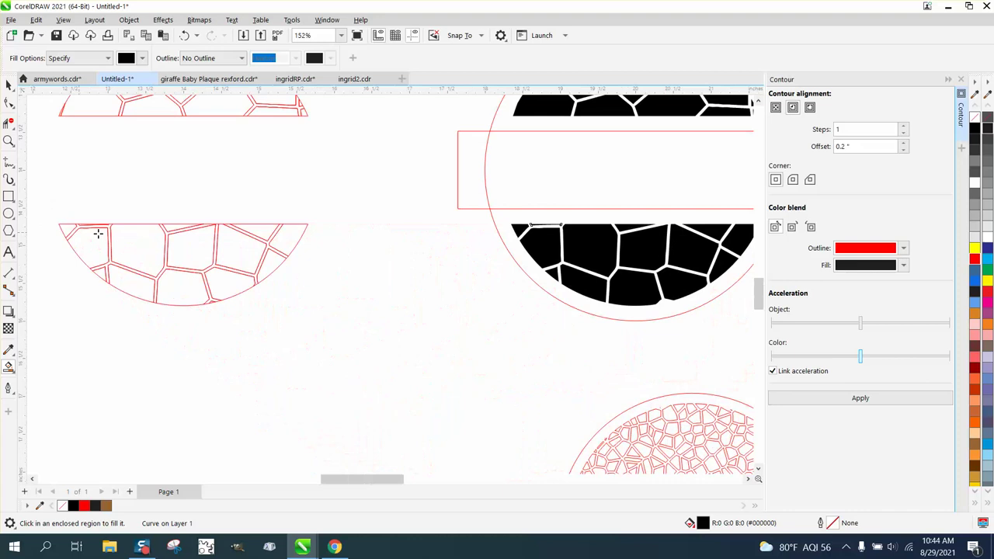
{"action": "scroll", "coordinate": [317, 240], "scroll_direction": "down", "scroll_amount": 1}
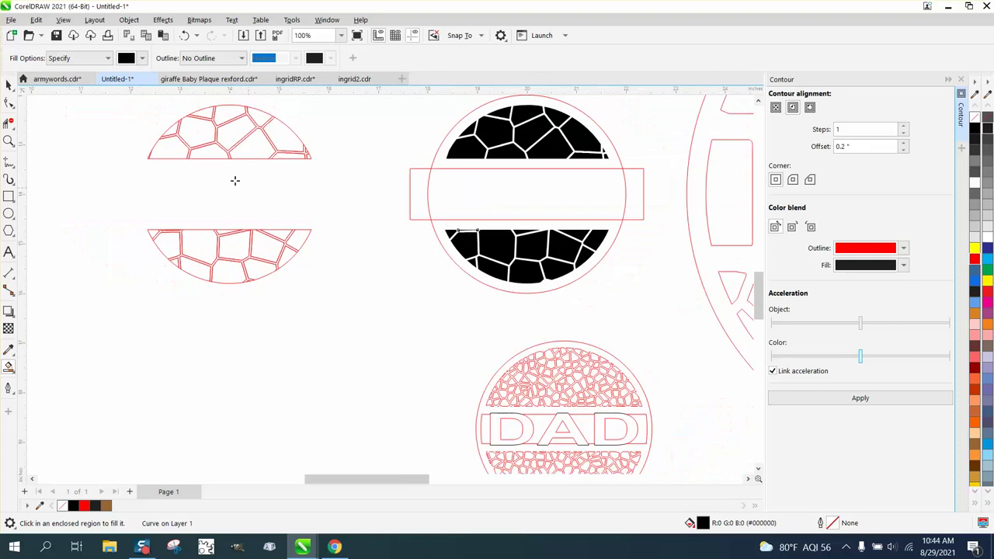
Make the upper-half cells unfilled with black outlines after undoing a red-outline attempt
{"action": "left_click", "coordinate": [8, 85]}
{"action": "scroll", "coordinate": [416, 111], "scroll_direction": "down", "scroll_amount": 1}
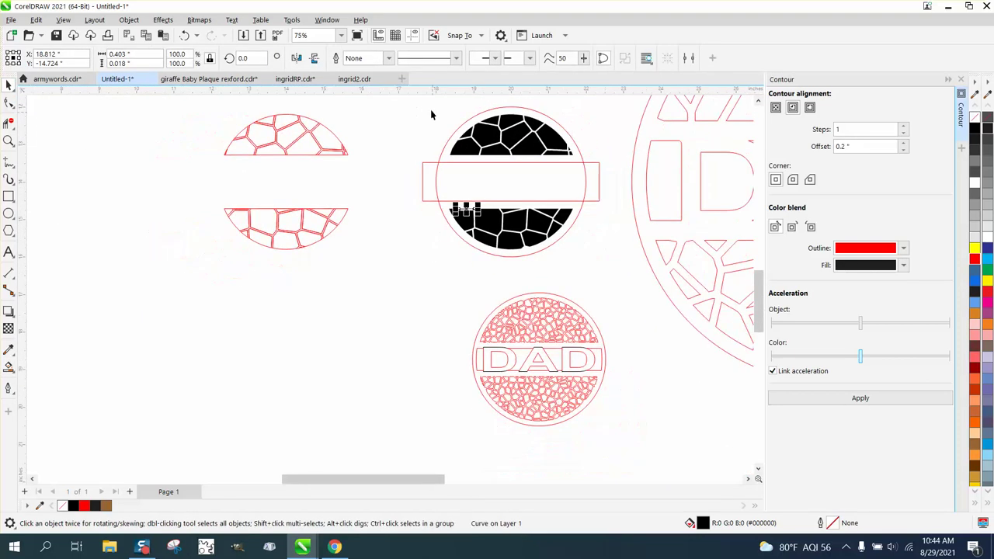
{"action": "left_click_drag", "start_coordinate": [431, 109], "coordinate": [591, 172]}
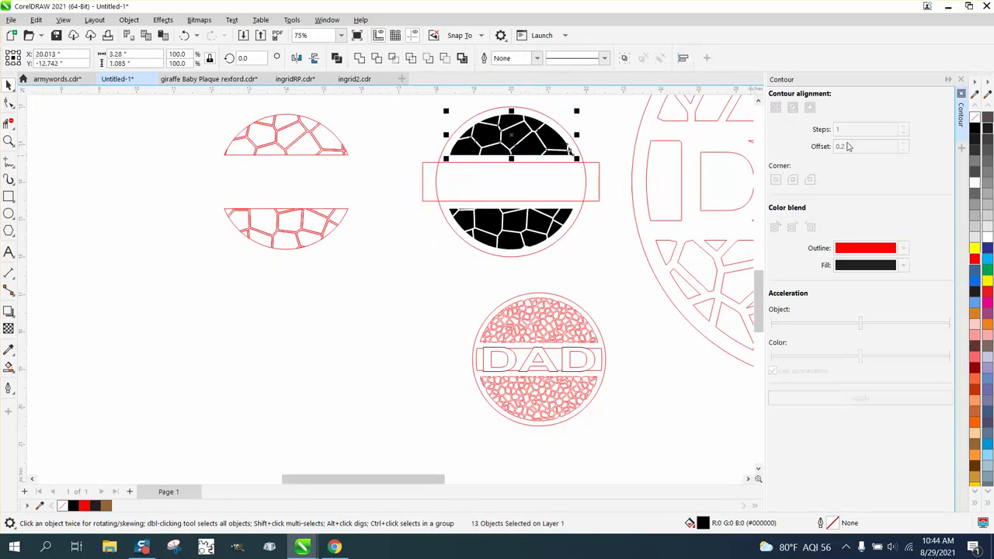
{"action": "left_click", "coordinate": [975, 120]}
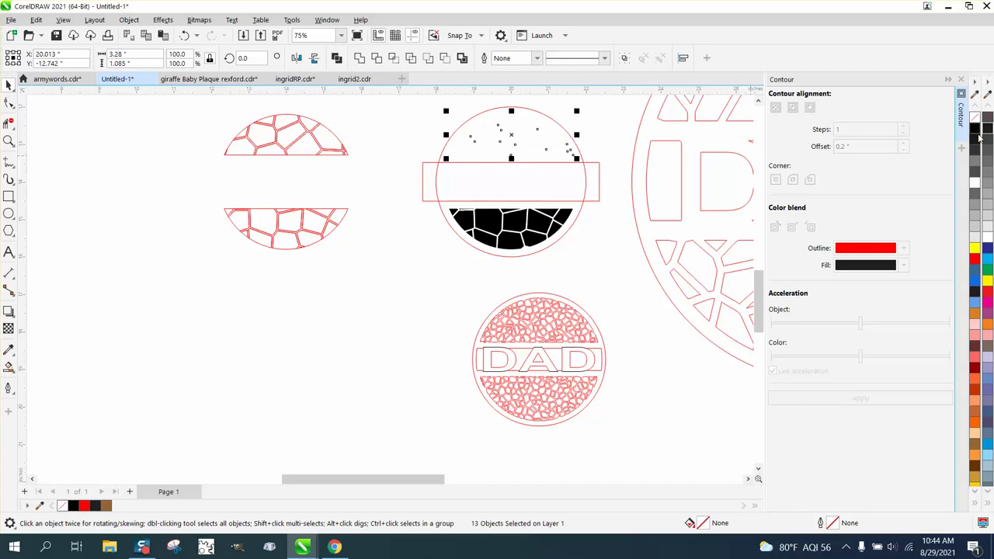
{"action": "right_click", "coordinate": [974, 259]}
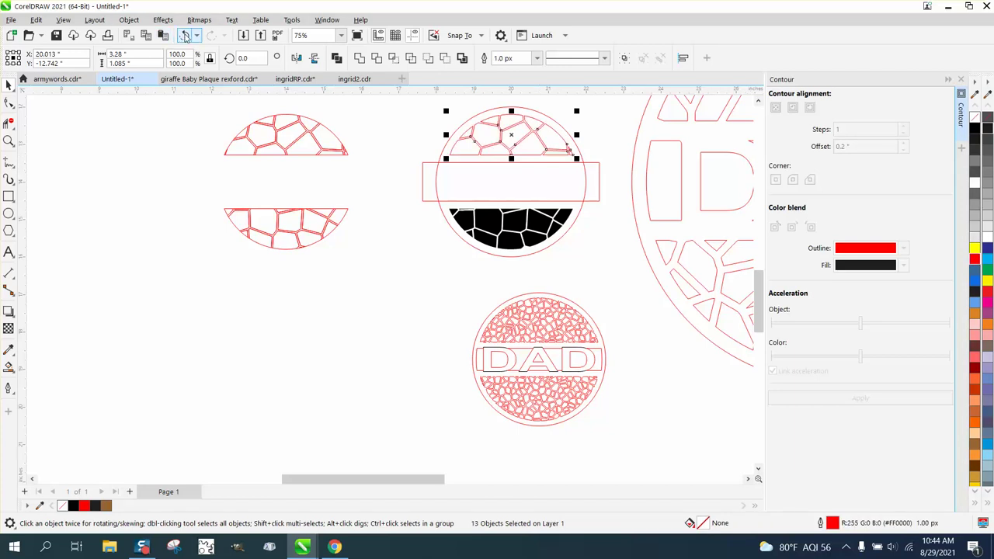
{"action": "left_click", "coordinate": [184, 36]}
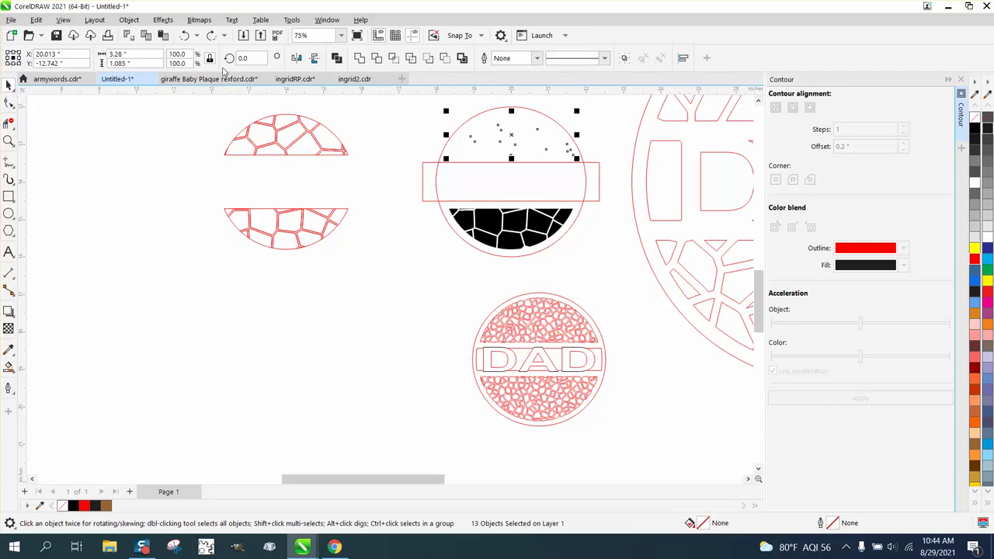
{"action": "left_click", "coordinate": [187, 36]}
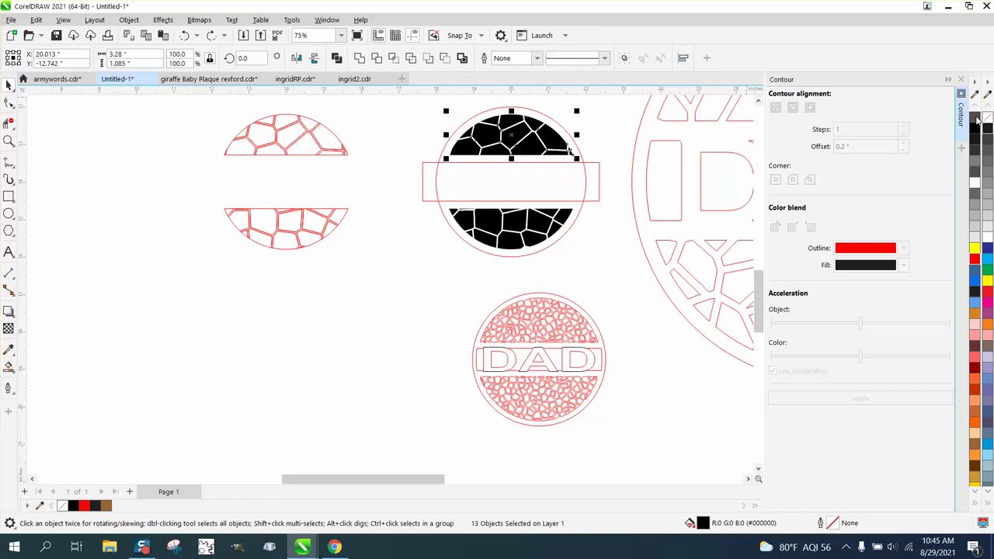
{"action": "left_click", "coordinate": [976, 118]}
{"action": "left_click", "coordinate": [976, 126]}
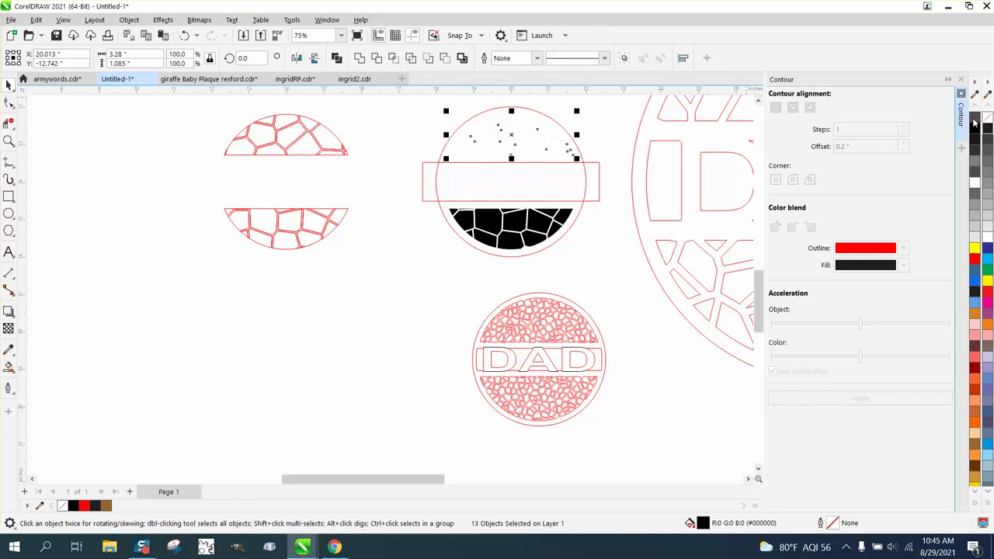
{"action": "right_click", "coordinate": [976, 129]}
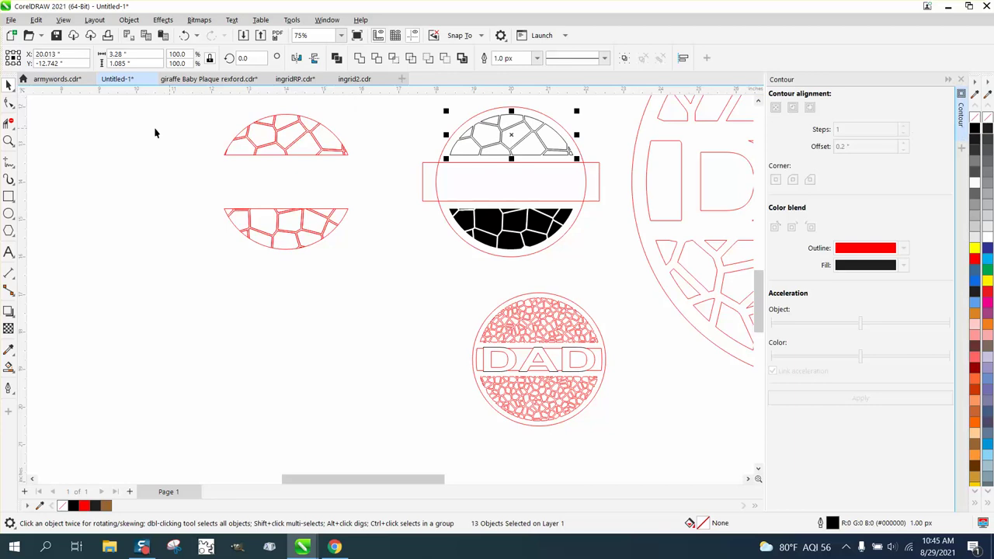
Zoom into the top of the upper half and undo a stray surrounding black fill
{"action": "key", "text": "z"}
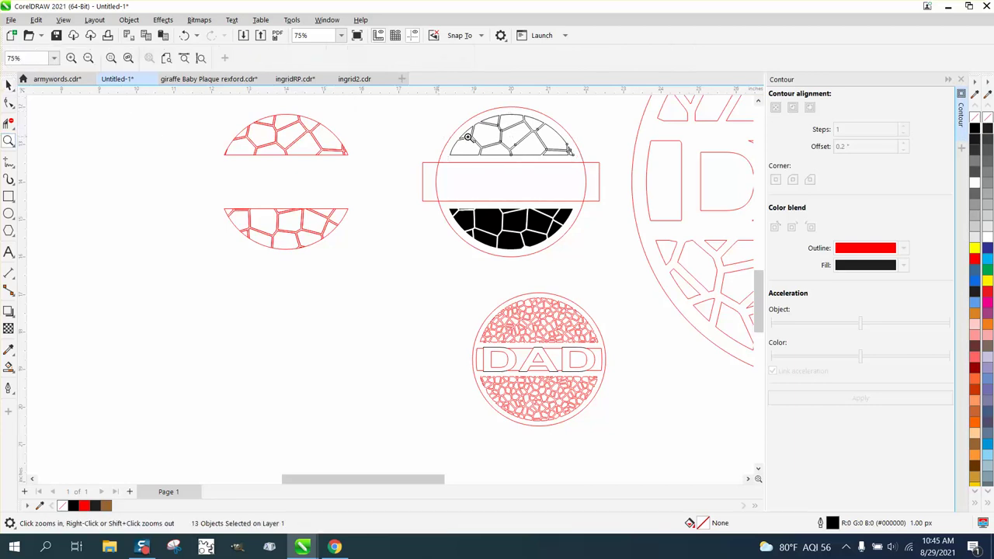
{"action": "left_click_drag", "start_coordinate": [485, 115], "coordinate": [549, 138]}
{"action": "scroll", "coordinate": [411, 194], "scroll_direction": "down", "scroll_amount": 2}
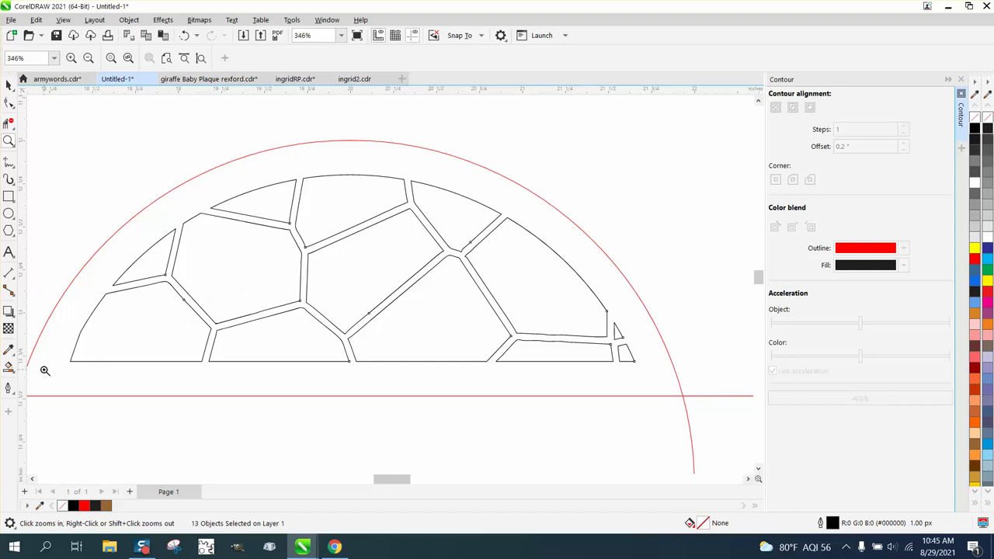
{"action": "left_click", "coordinate": [9, 367]}
{"action": "left_click", "coordinate": [61, 370]}
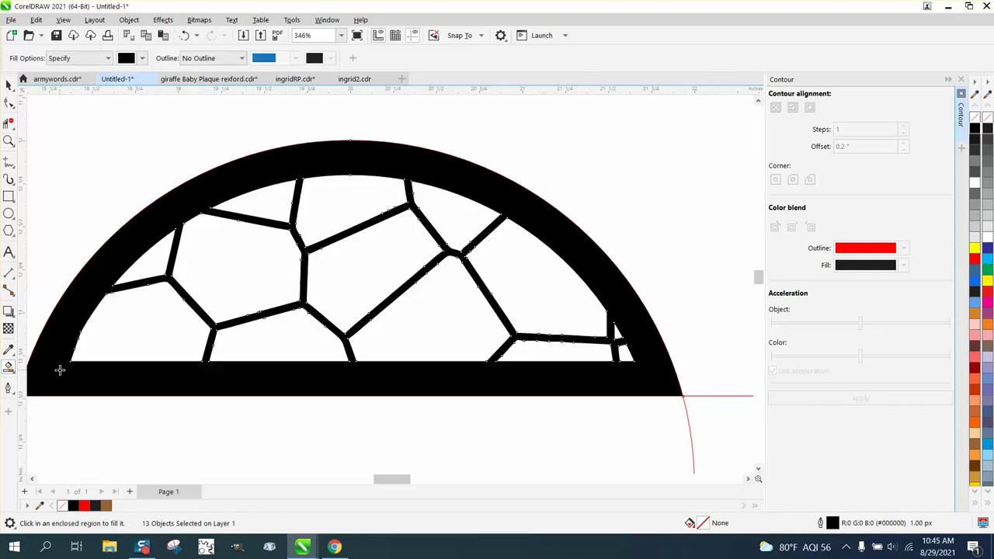
{"action": "left_click", "coordinate": [184, 35]}
{"action": "scroll", "coordinate": [310, 217], "scroll_direction": "down", "scroll_amount": 2}
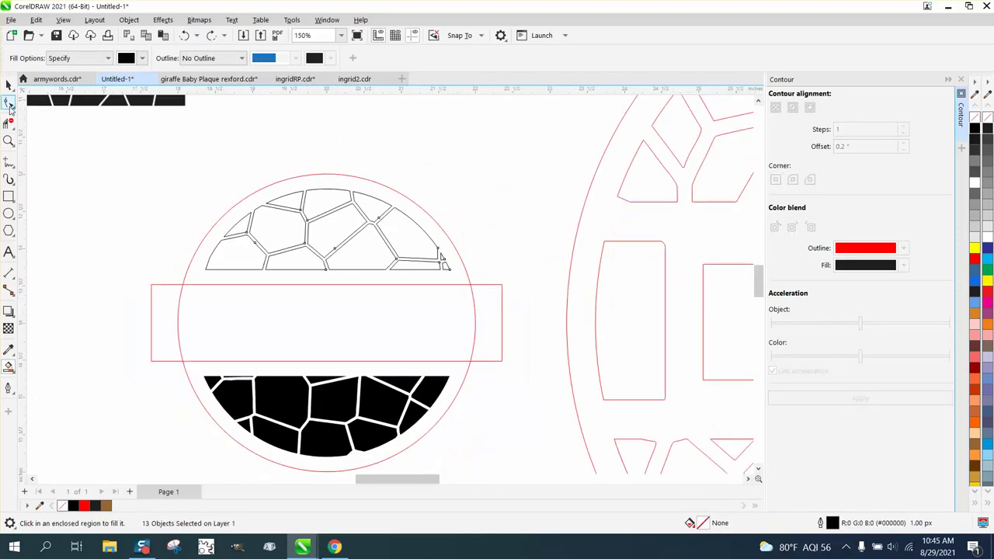
Select the 14 lower-half black cells, remove their fill, and give them black outlines
{"action": "left_click", "coordinate": [8, 85]}
{"action": "left_click_drag", "start_coordinate": [143, 362], "coordinate": [499, 442]}
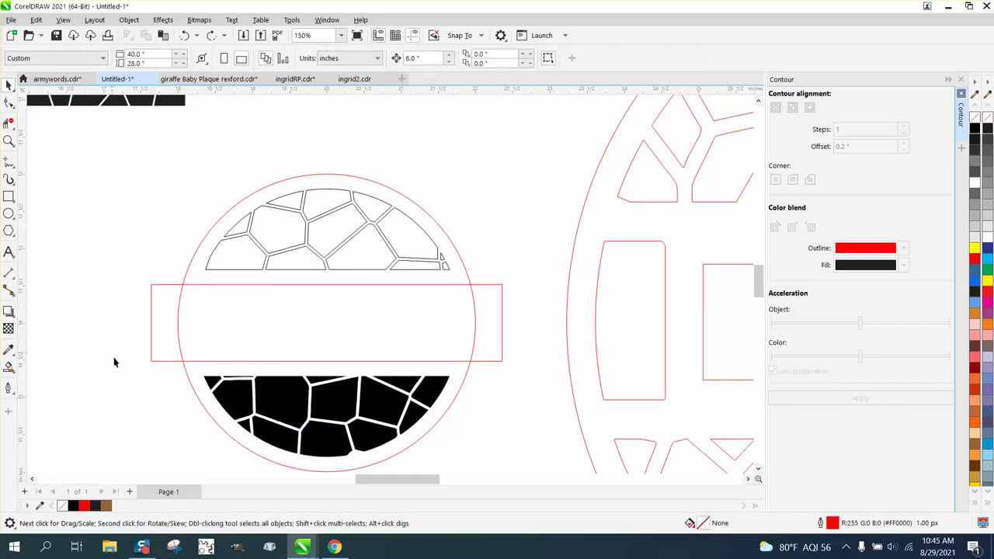
{"action": "left_click_drag", "start_coordinate": [114, 362], "coordinate": [472, 462]}
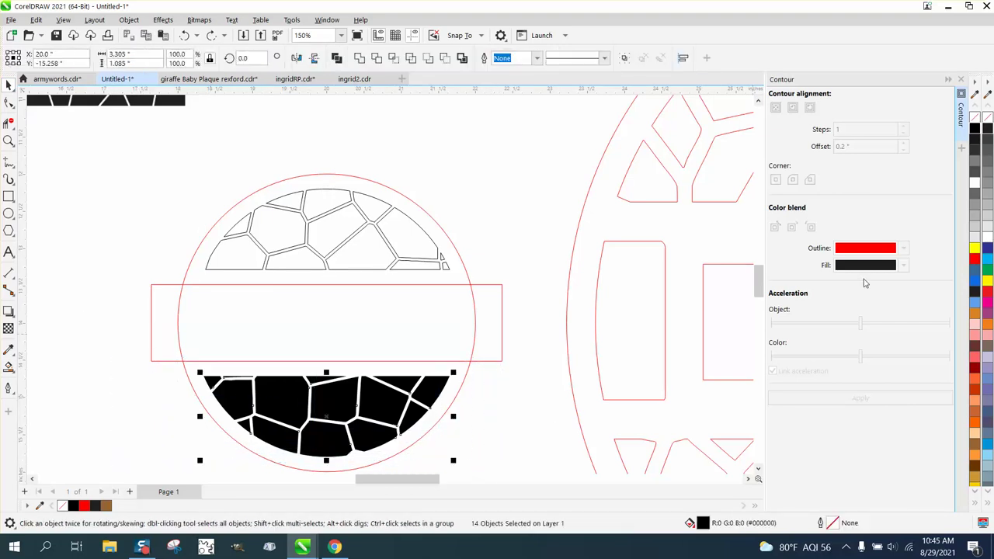
{"action": "left_click", "coordinate": [975, 121]}
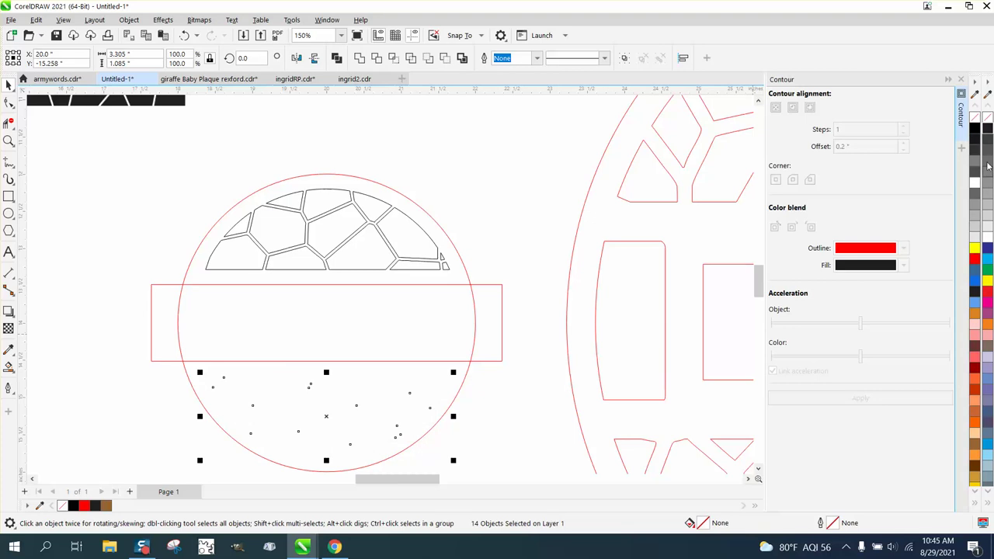
{"action": "right_click", "coordinate": [975, 129]}
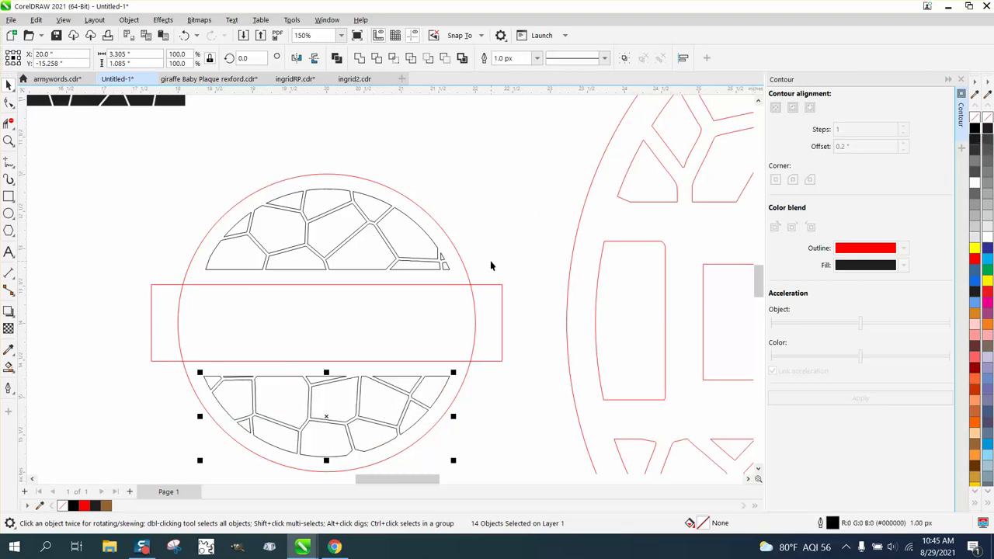
Stretch the band rectangle to 1.231 in tall and delete the two red half-circles at left
{"action": "left_click", "coordinate": [332, 285]}
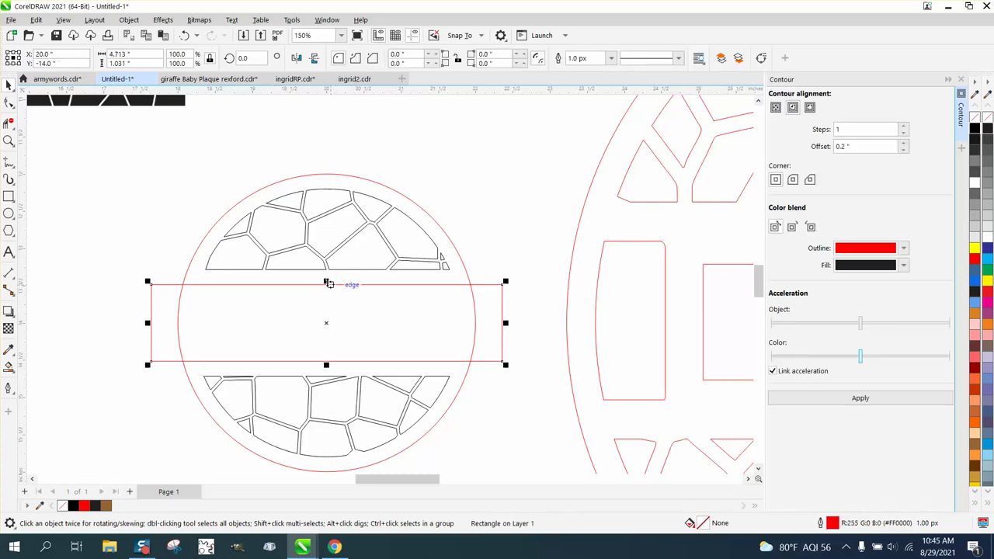
{"action": "left_click_drag", "start_coordinate": [327, 282], "coordinate": [331, 267]}
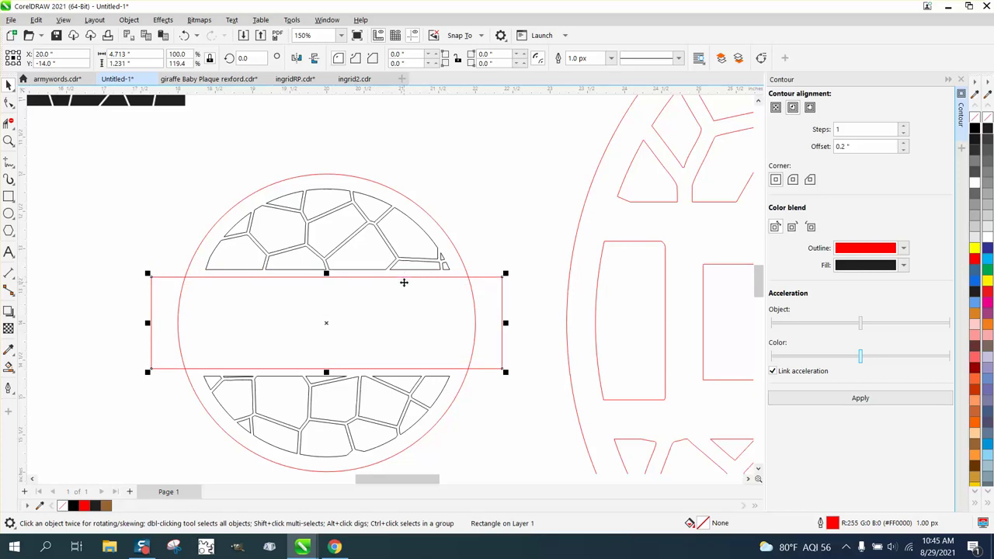
{"action": "scroll", "coordinate": [403, 283], "scroll_direction": "down", "scroll_amount": 1}
{"action": "scroll", "coordinate": [277, 288], "scroll_direction": "down", "scroll_amount": 2}
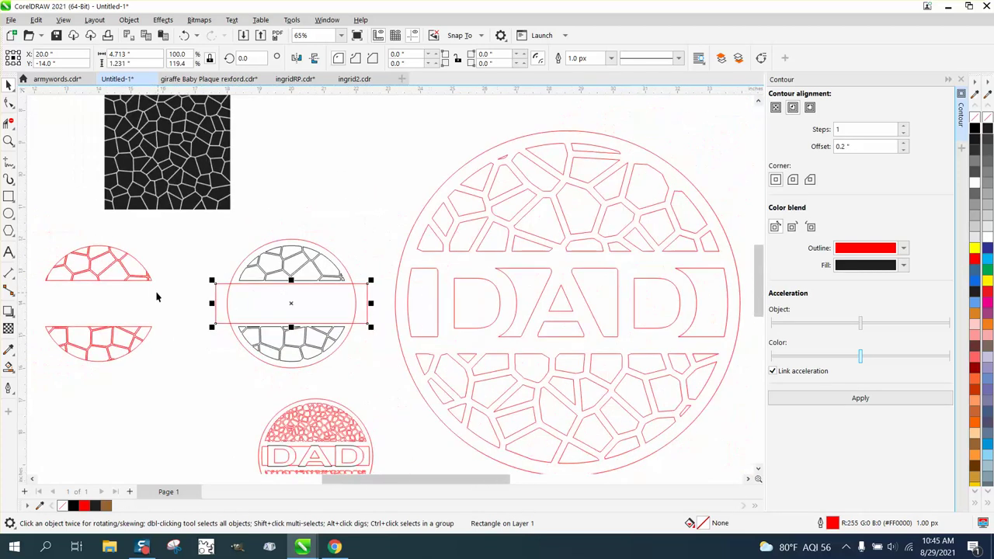
{"action": "left_click_drag", "start_coordinate": [34, 240], "coordinate": [208, 365]}
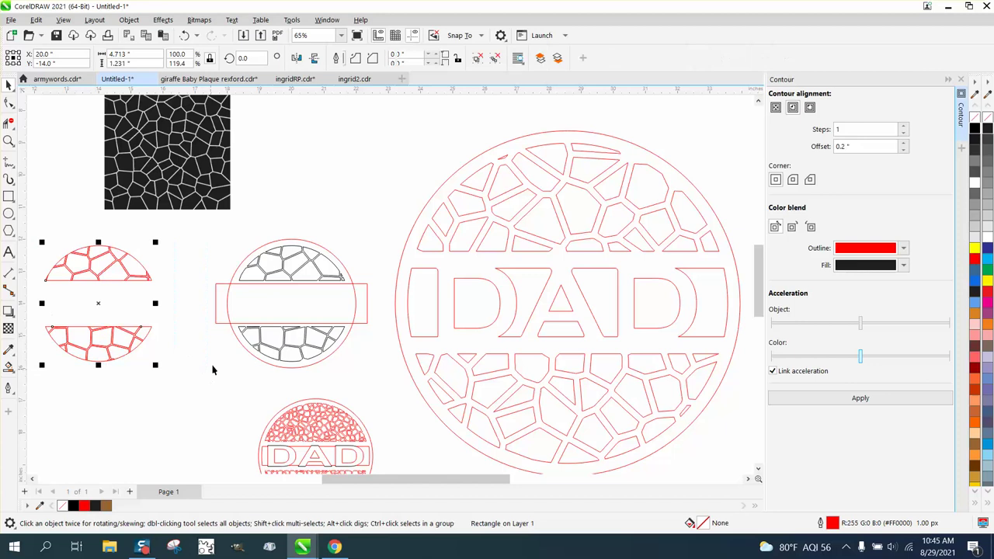
{"action": "key", "text": "Delete"}
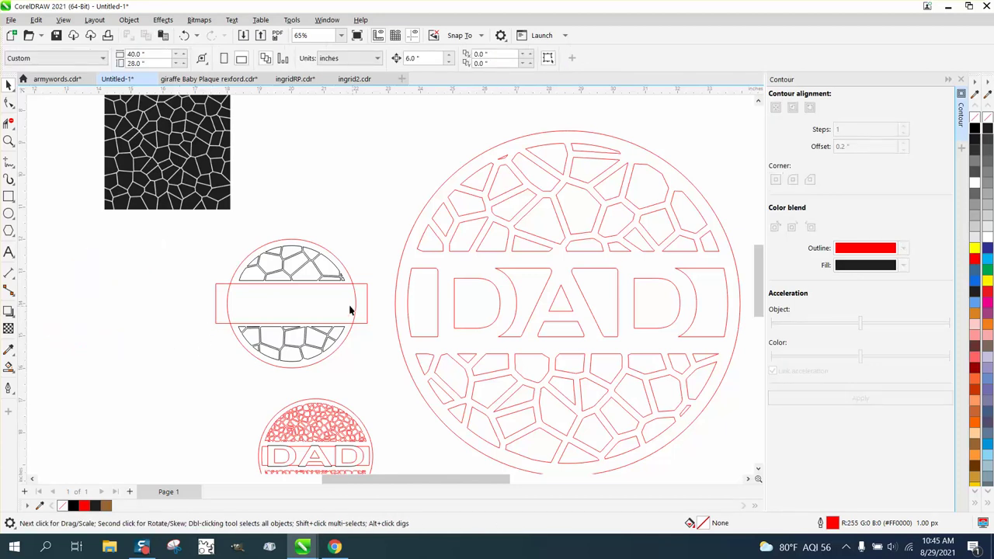
Smart Fill the band into a black 4 × 1.231 in curve, shift it left, and delete the red rectangle
{"action": "left_click", "coordinate": [9, 367]}
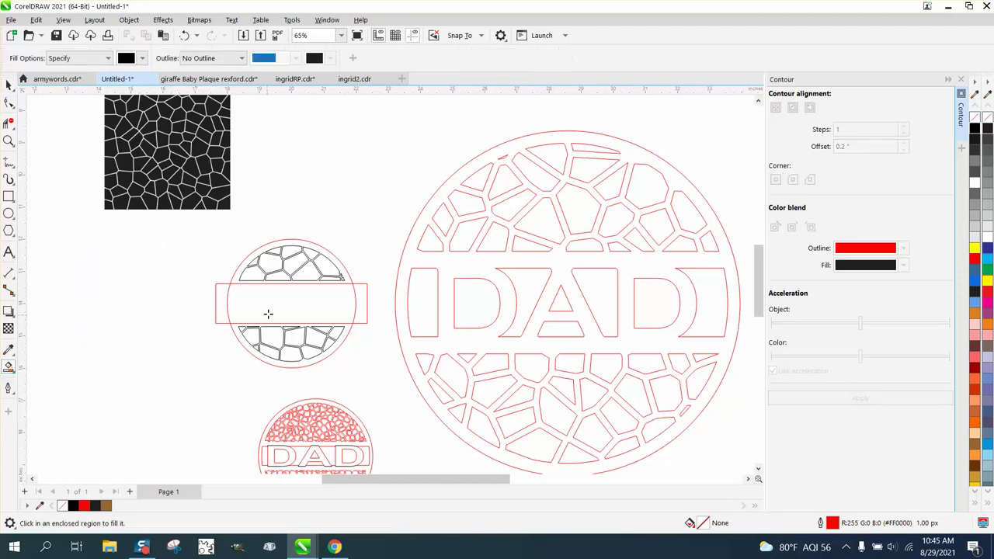
{"action": "left_click", "coordinate": [270, 313]}
{"action": "key", "text": "Left"}
{"action": "key", "text": "Left"}
{"action": "key", "text": "Left"}
{"action": "key", "text": "Left"}
{"action": "key", "text": "Left"}
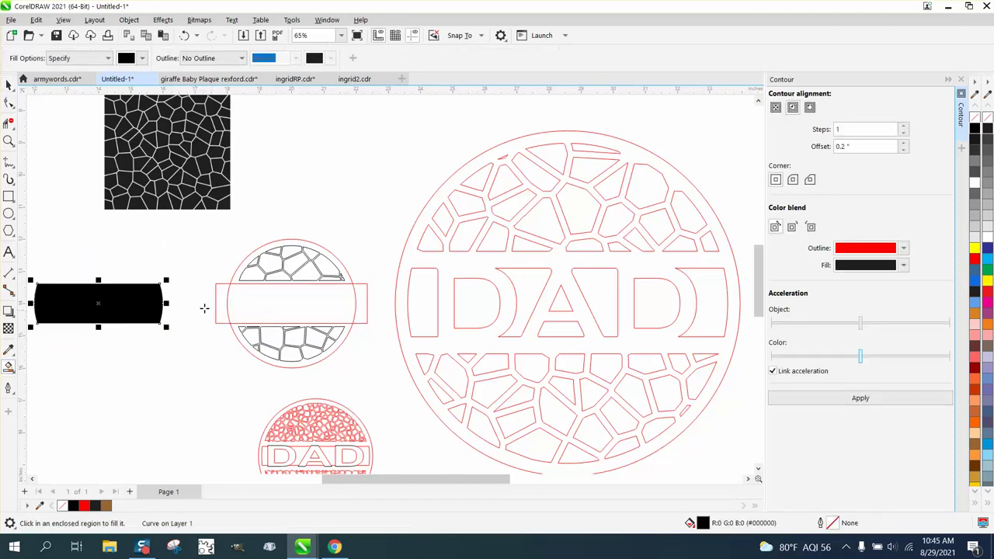
{"action": "left_click", "coordinate": [8, 84]}
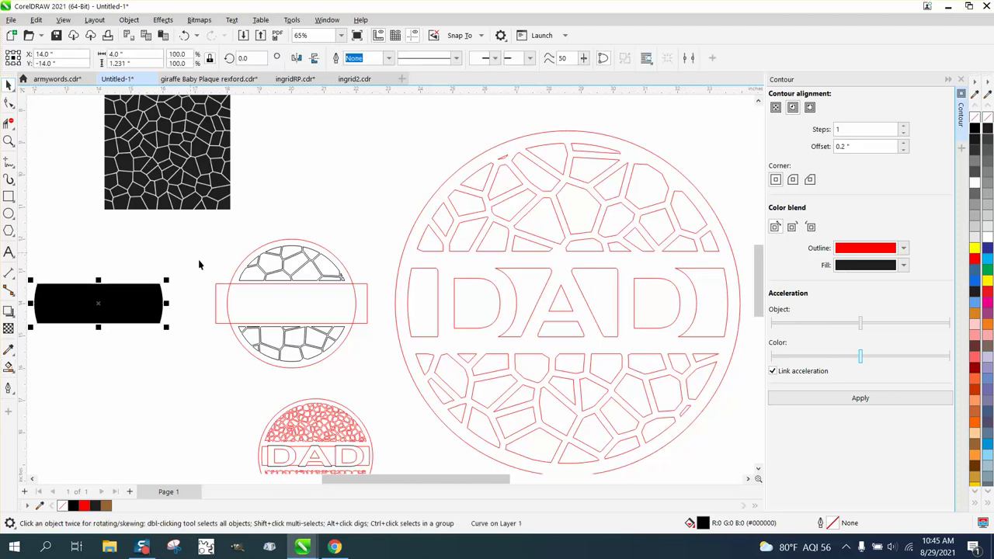
{"action": "left_click", "coordinate": [217, 286]}
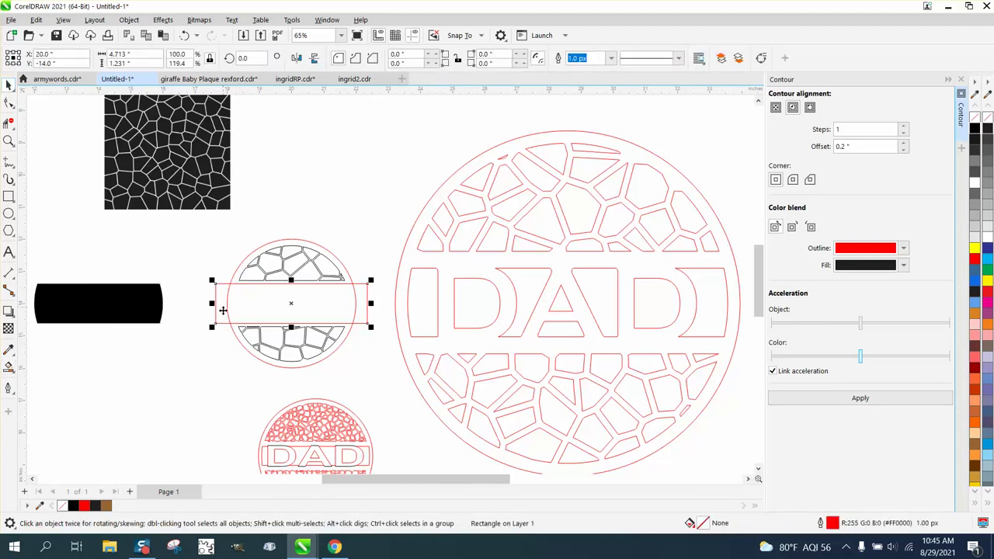
{"action": "key", "text": "Delete"}
{"action": "left_click", "coordinate": [155, 313]}
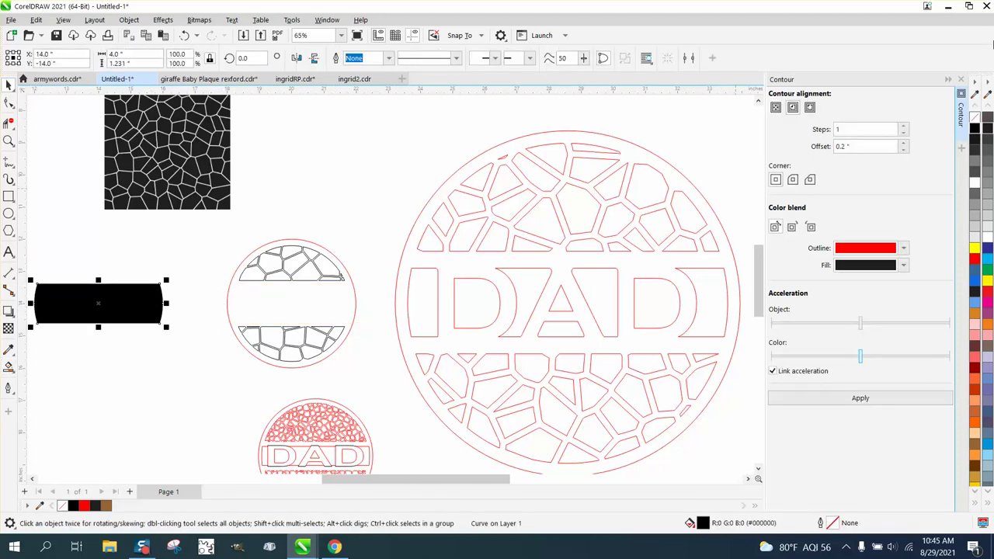
Give the band no fill and a red outline, trialling 0.1 and 0.2 in contours
{"action": "left_click", "coordinate": [974, 118]}
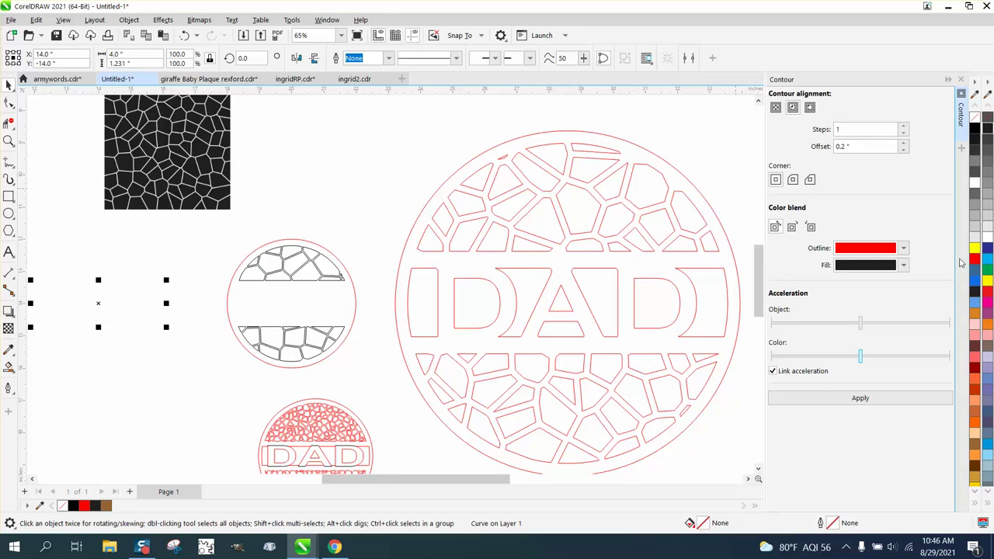
{"action": "right_click", "coordinate": [974, 260]}
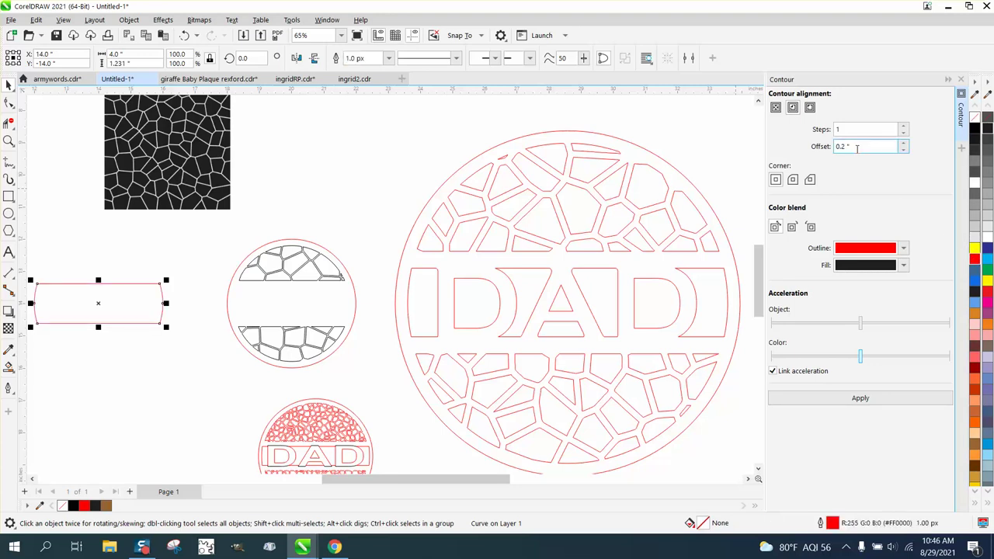
{"action": "left_click_drag", "start_coordinate": [854, 146], "coordinate": [822, 155]}
{"action": "key", "text": "BackSpace"}
{"action": "left_click", "coordinate": [860, 399]}
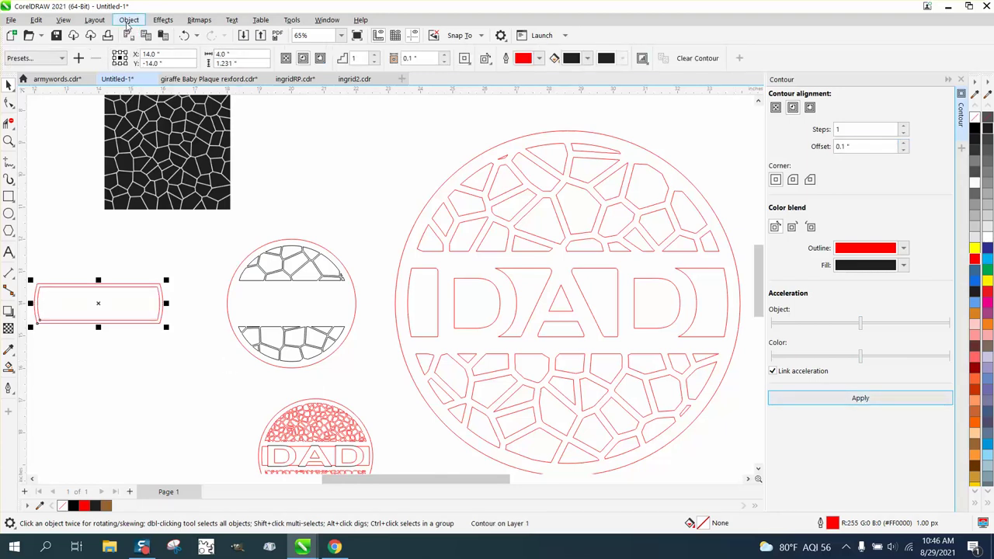
{"action": "left_click", "coordinate": [185, 36]}
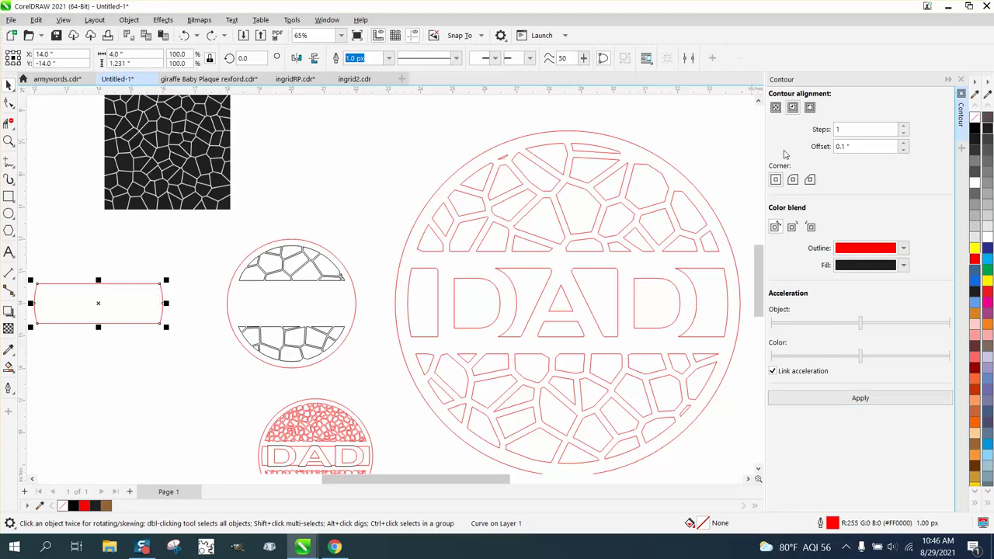
{"action": "left_click_drag", "start_coordinate": [850, 147], "coordinate": [810, 155]}
{"action": "key", "text": "BackSpace"}
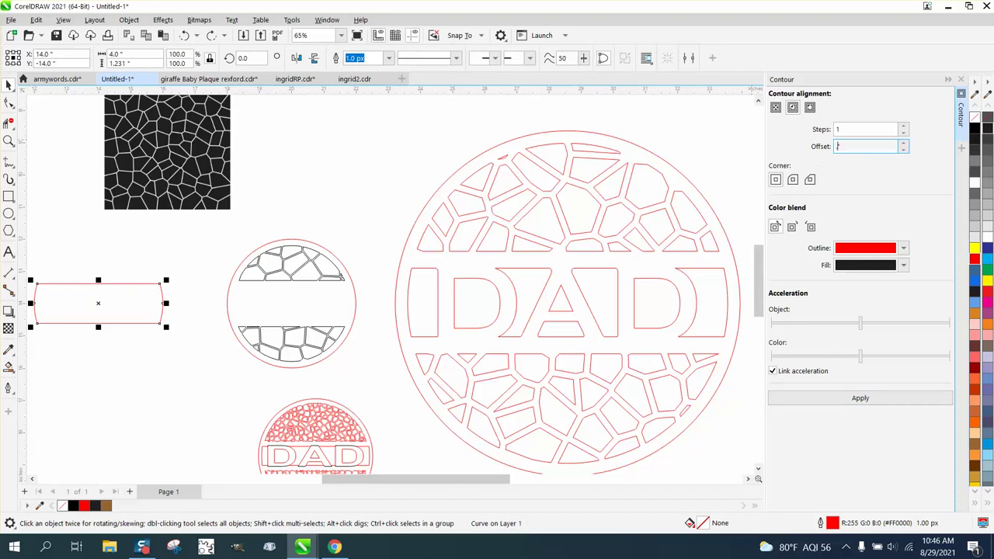
{"action": "type", "text": ".2"}
{"action": "left_click", "coordinate": [860, 398]}
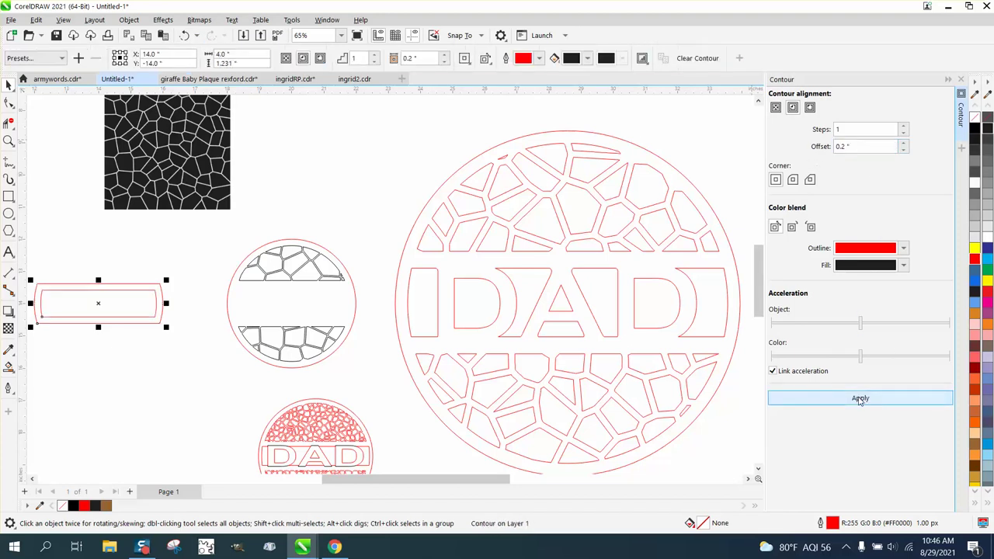
{"action": "left_click", "coordinate": [184, 35]}
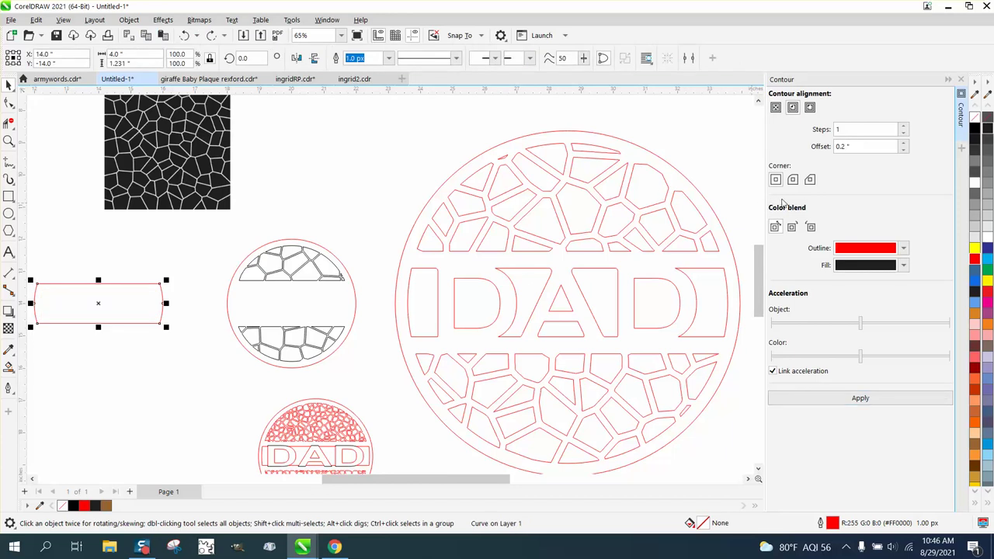
Apply a 0.15 in contour, break it apart, and place it inside the middle circle
{"action": "left_click_drag", "start_coordinate": [854, 146], "coordinate": [795, 150]}
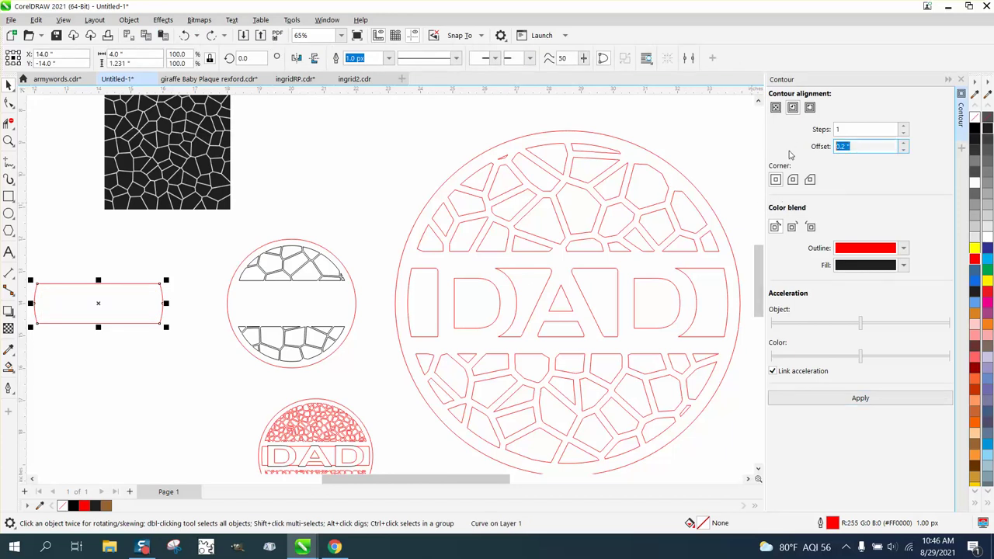
{"action": "key", "text": "BackSpace"}
{"action": "type", "text": ".15"}
{"action": "left_click", "coordinate": [864, 398]}
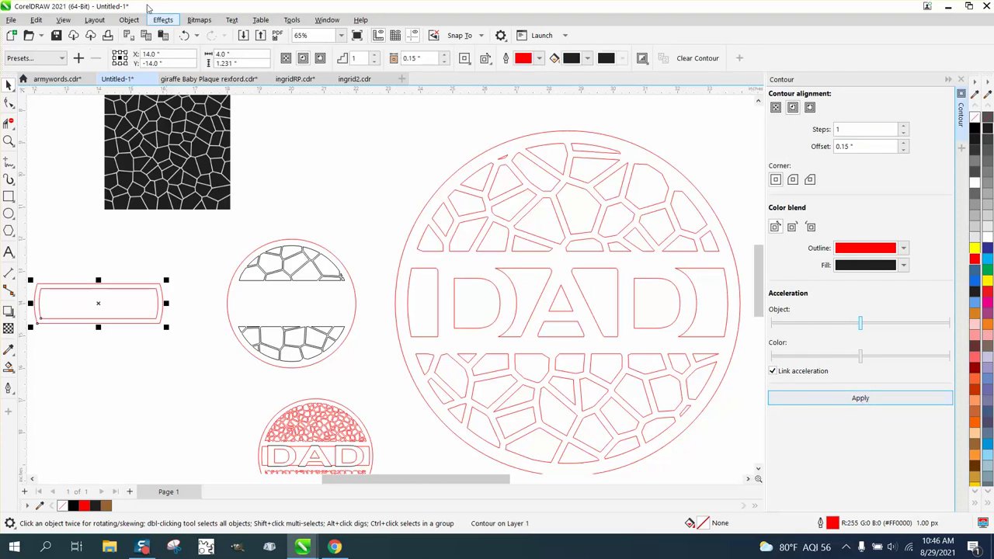
{"action": "left_click", "coordinate": [129, 19]}
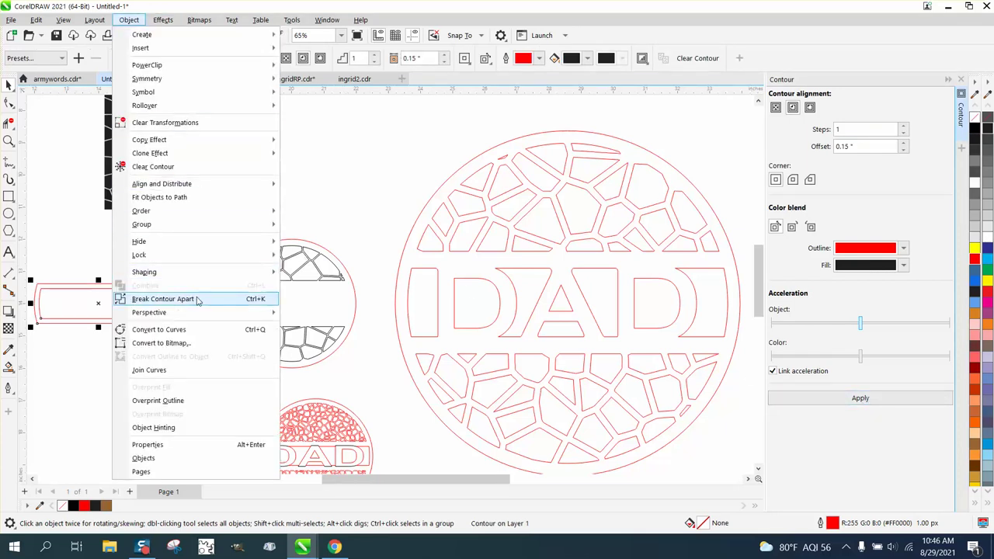
{"action": "left_click", "coordinate": [163, 299]}
{"action": "key", "text": "Tab"}
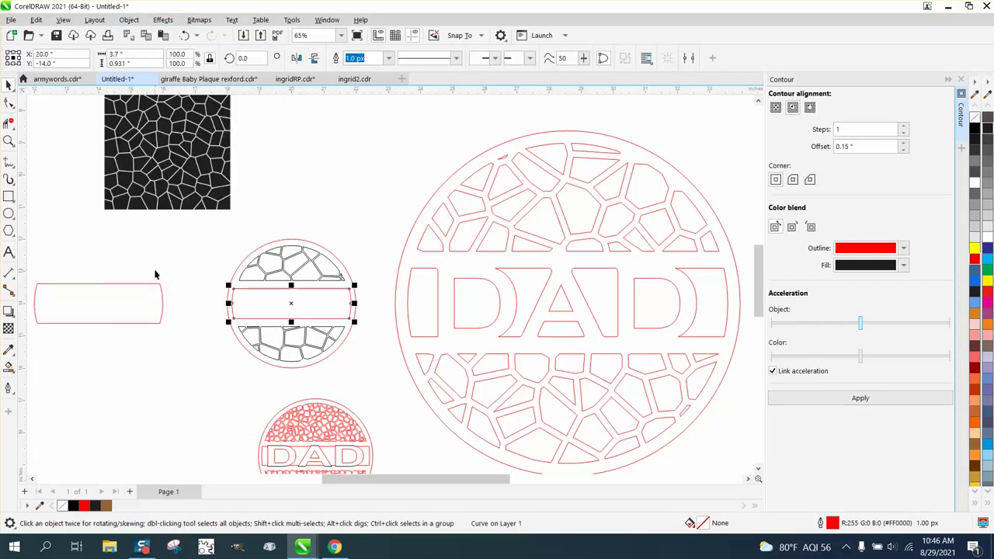
Resize the inner band to 3.583 × 1.105 in, then select the spare band shape at left
{"action": "left_click", "coordinate": [8, 141]}
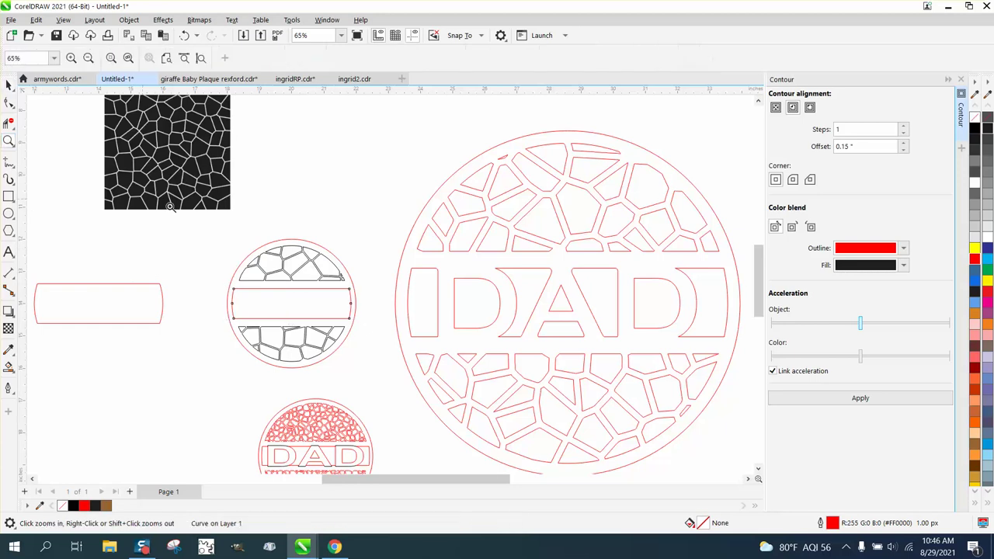
{"action": "left_click_drag", "start_coordinate": [204, 226], "coordinate": [457, 382]}
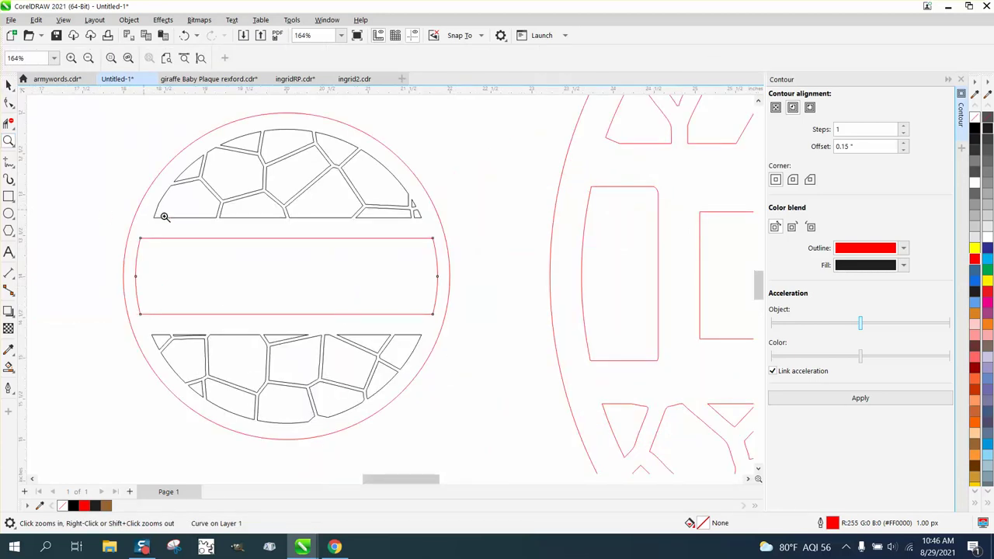
{"action": "left_click", "coordinate": [9, 86]}
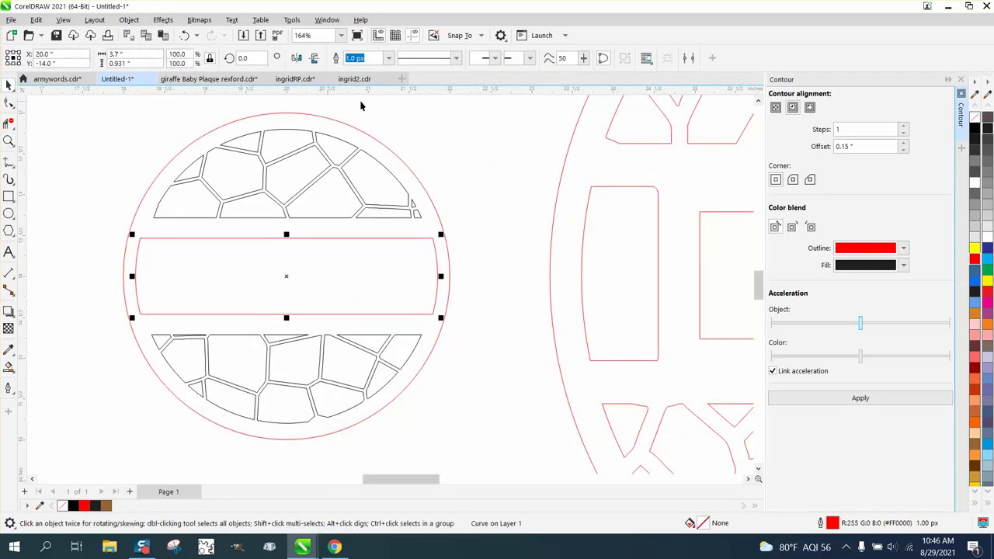
{"action": "left_click", "coordinate": [440, 115]}
{"action": "left_click", "coordinate": [324, 239]}
{"action": "left_click_drag", "start_coordinate": [287, 233], "coordinate": [286, 221]}
{"action": "key", "text": "Down"}
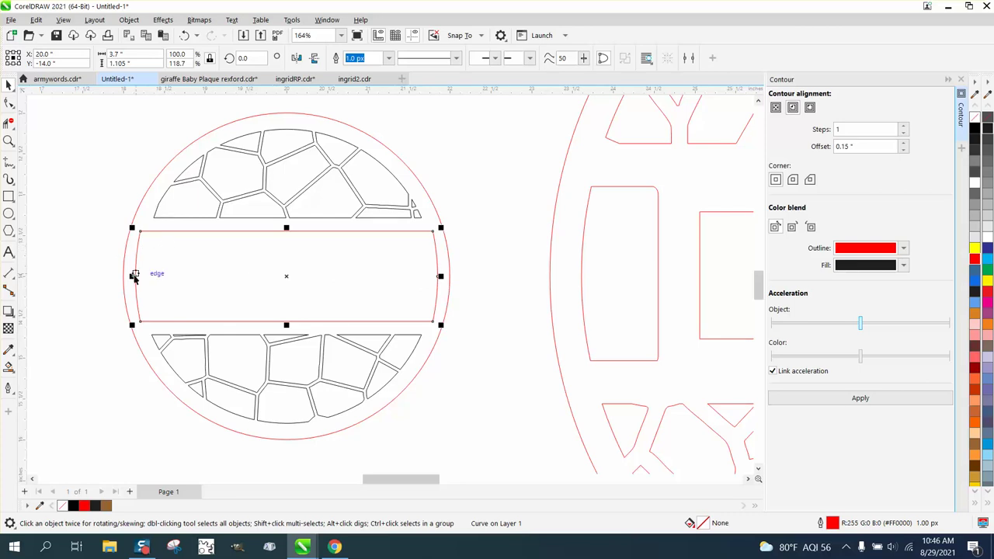
{"action": "left_click_drag", "start_coordinate": [131, 275], "coordinate": [143, 276]}
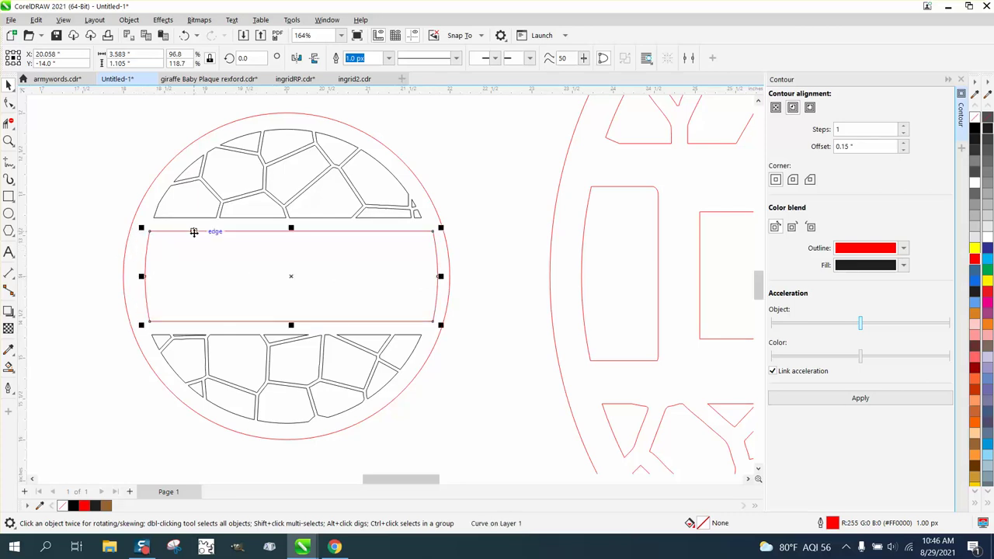
{"action": "scroll", "coordinate": [380, 241], "scroll_direction": "down", "scroll_amount": 4}
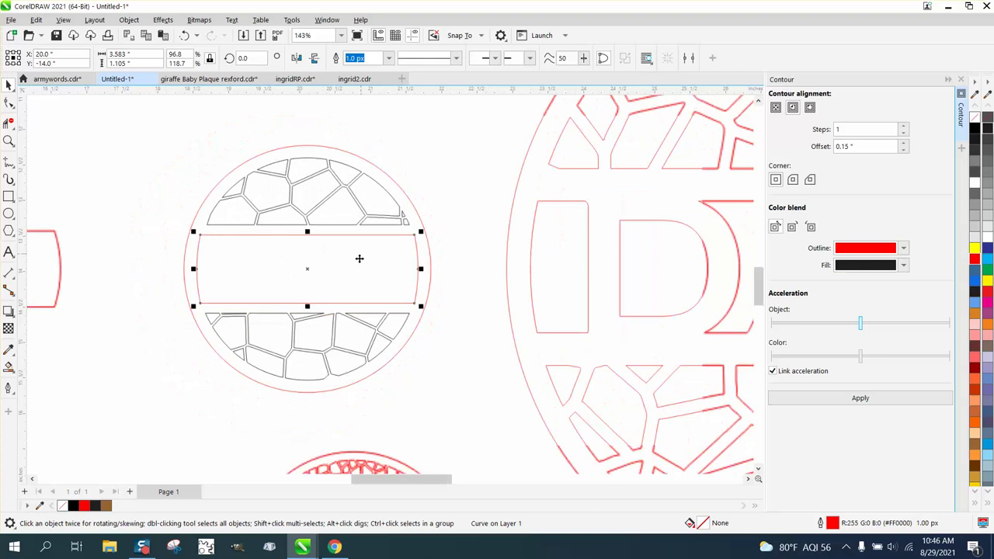
{"action": "left_click", "coordinate": [220, 264]}
Delete the spare band and large DAD circle design, and move the earlier ornament upper left
{"action": "key", "text": "Delete"}
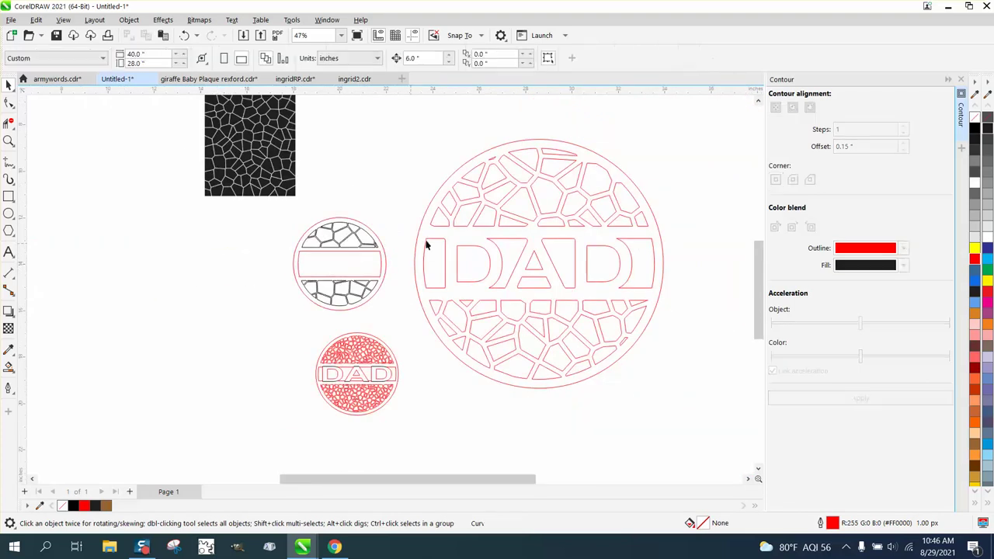
{"action": "left_click_drag", "start_coordinate": [410, 128], "coordinate": [713, 419]}
{"action": "key", "text": "Delete"}
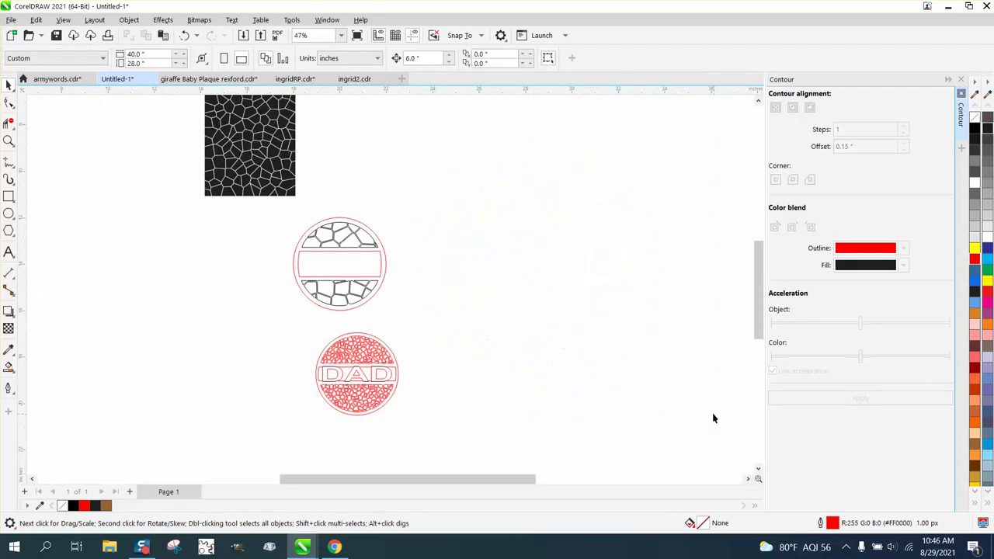
{"action": "left_click_drag", "start_coordinate": [458, 418], "coordinate": [458, 418]}
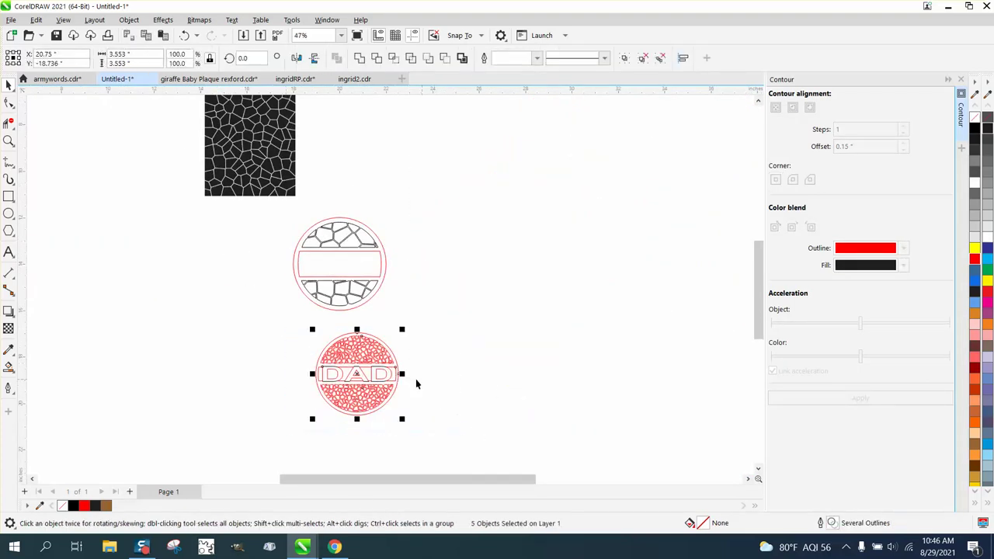
{"action": "left_click_drag", "start_coordinate": [372, 379], "coordinate": [112, 187]}
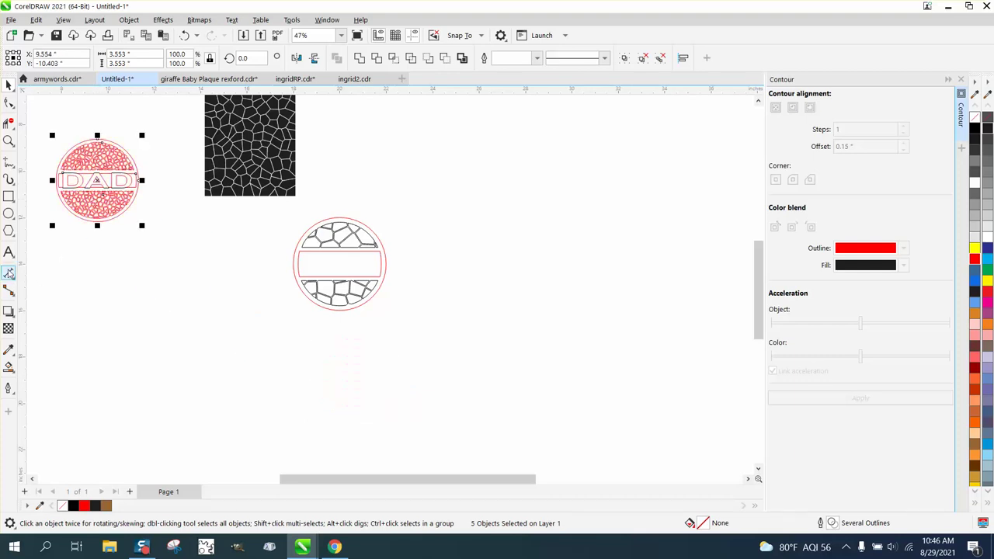
Add bold Arial 'DAD' text at about 114 pt over the circle and remove its fill
{"action": "left_click", "coordinate": [9, 252]}
{"action": "left_click", "coordinate": [201, 322]}
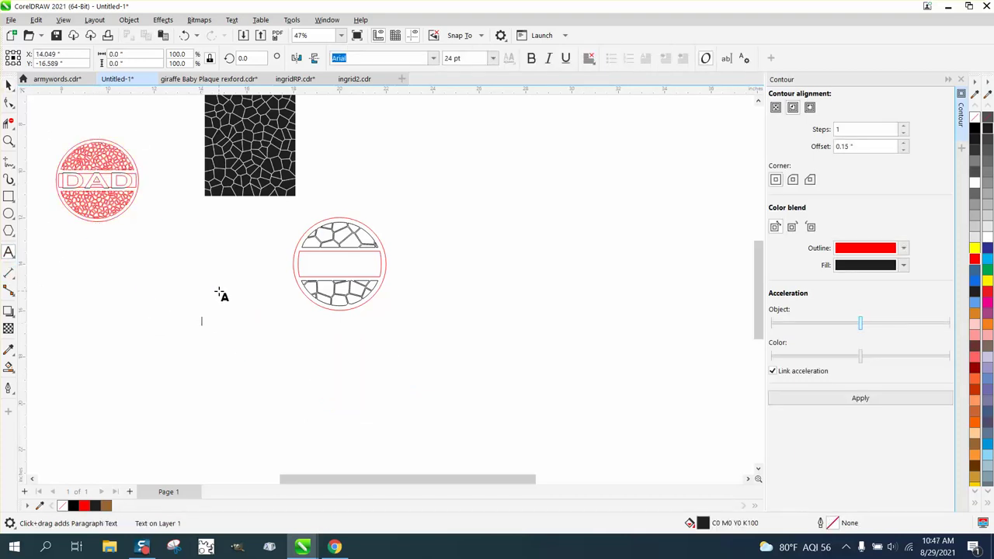
{"action": "type", "text": "DAD"}
{"action": "double_click", "coordinate": [210, 321]}
{"action": "left_click_drag", "start_coordinate": [229, 328], "coordinate": [278, 351]}
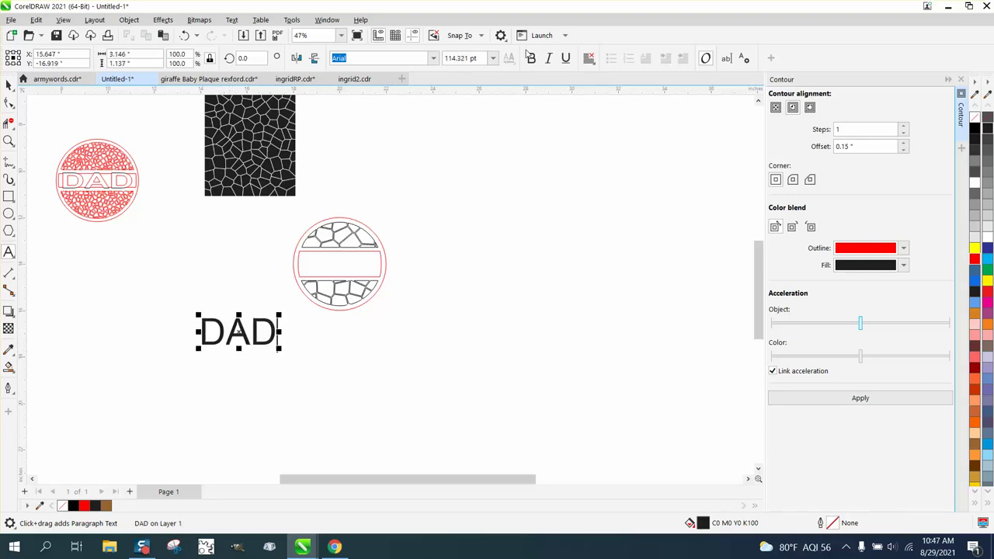
{"action": "left_click", "coordinate": [9, 84]}
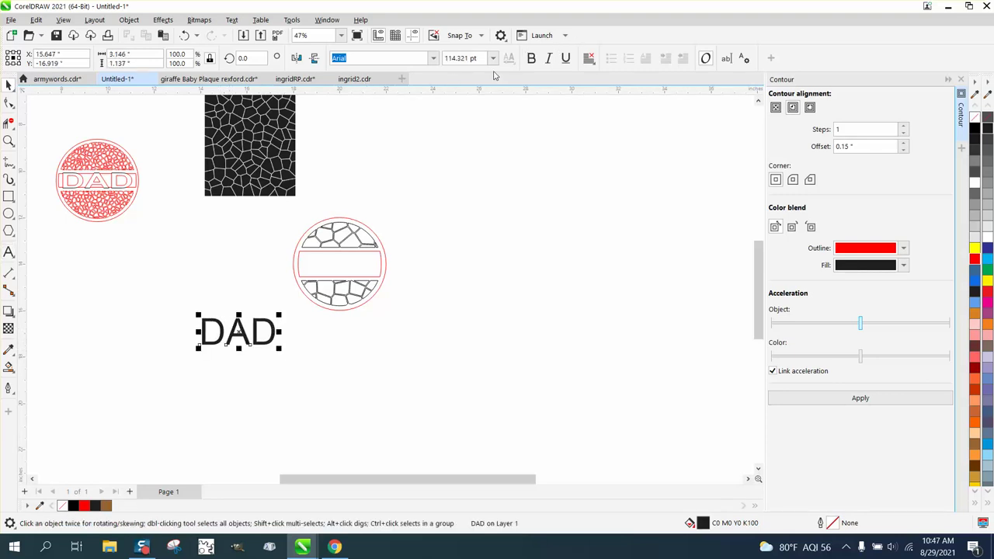
{"action": "left_click", "coordinate": [531, 59]}
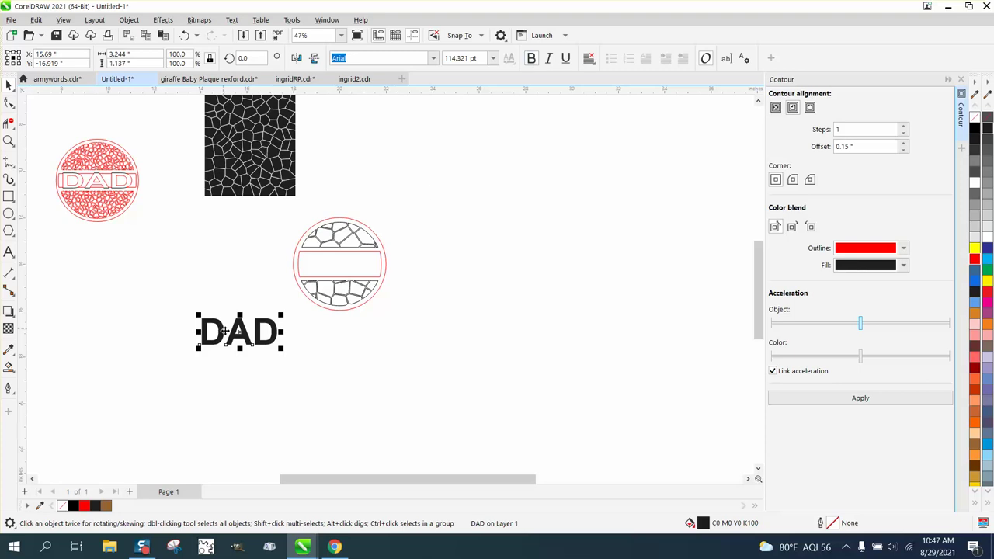
{"action": "left_click_drag", "start_coordinate": [224, 332], "coordinate": [461, 261]}
{"action": "left_click", "coordinate": [975, 117]}
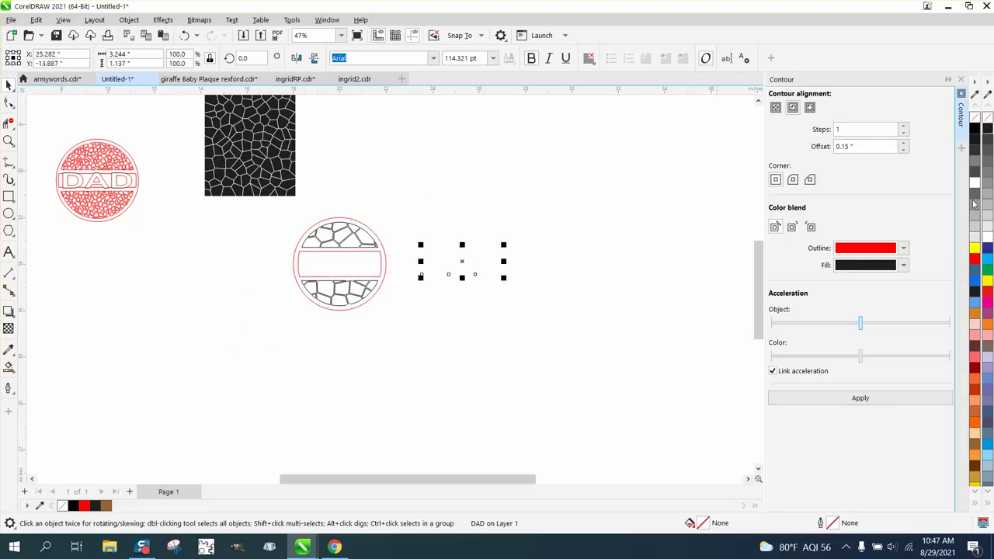
Outline the DAD text in red and centre it on the circle's band
{"action": "right_click", "coordinate": [975, 261]}
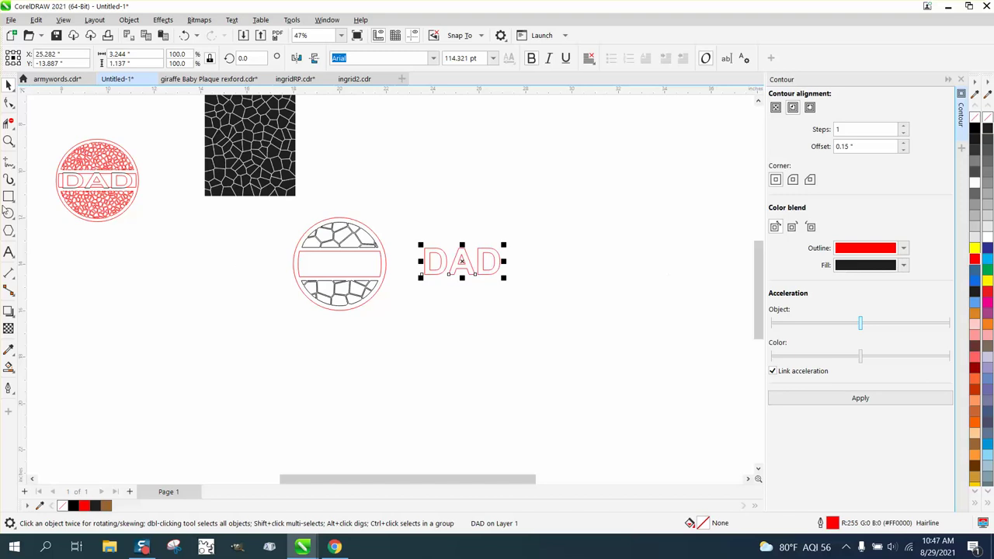
{"action": "left_click", "coordinate": [14, 147]}
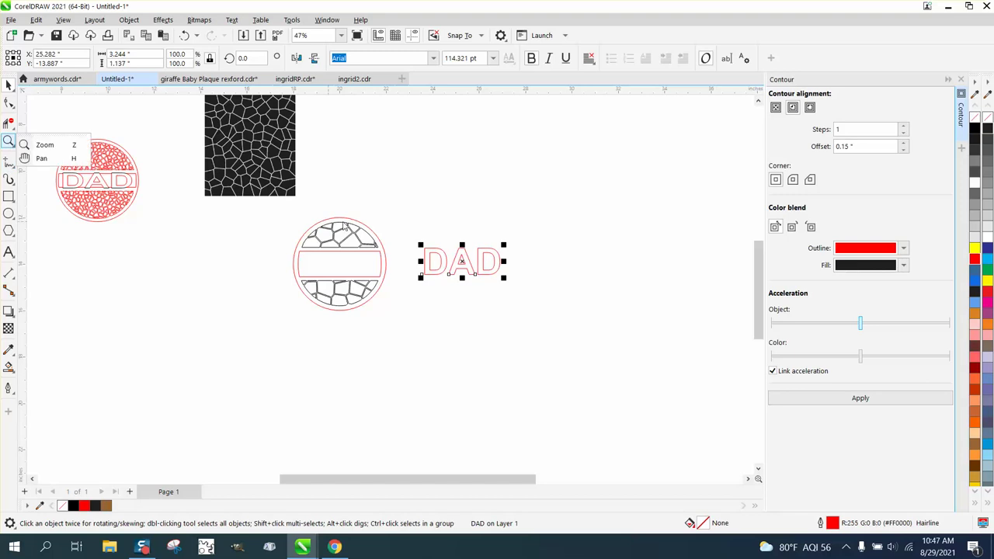
{"action": "left_click", "coordinate": [69, 147]}
{"action": "left_click_drag", "start_coordinate": [277, 208], "coordinate": [600, 331]}
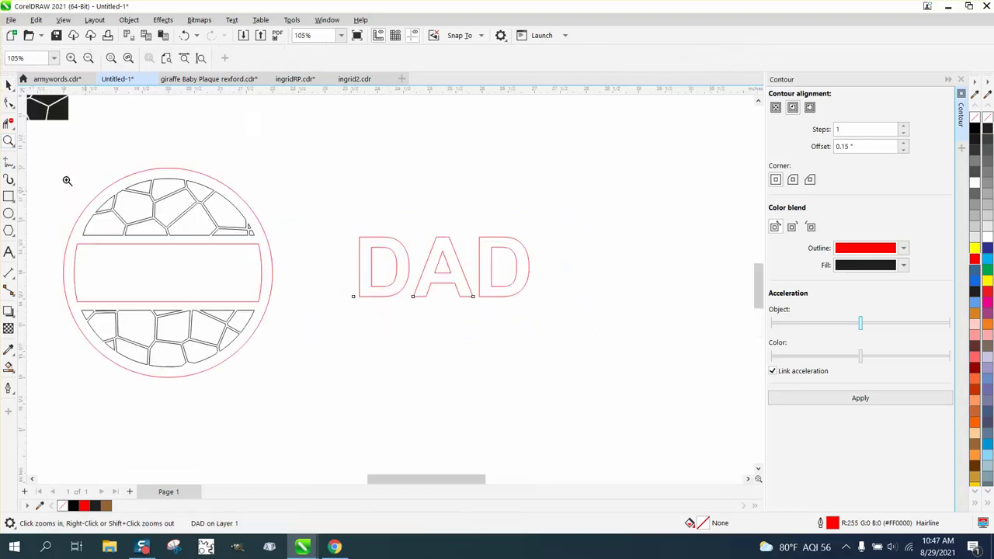
{"action": "left_click", "coordinate": [9, 84]}
{"action": "left_click", "coordinate": [330, 203]}
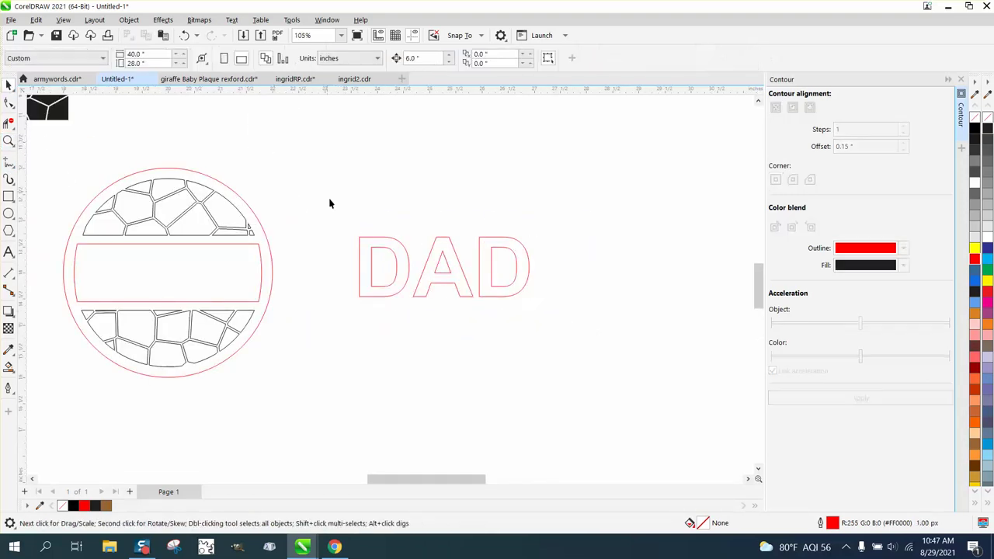
{"action": "left_click", "coordinate": [455, 264]}
{"action": "key", "text": "p"}
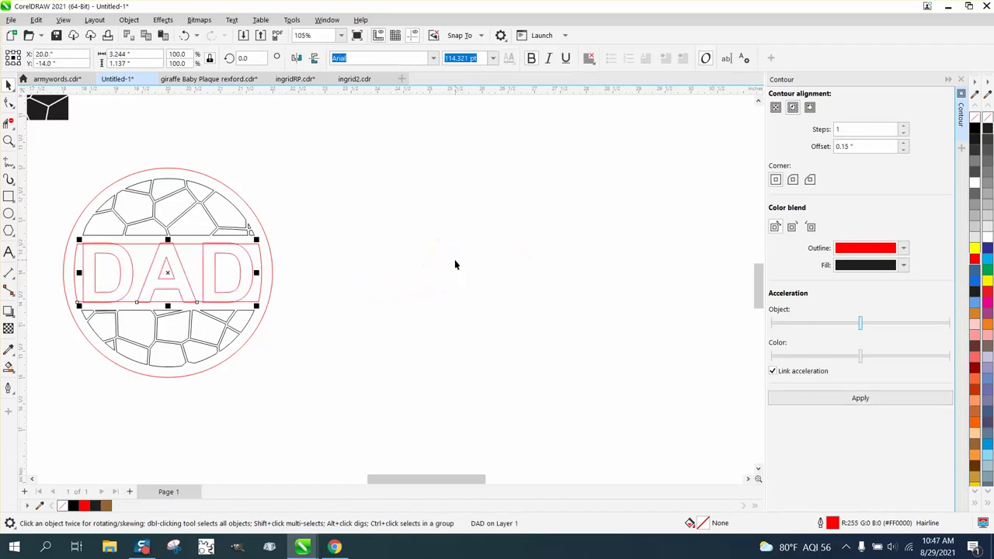
Enlarge DAD to 122.314 pt to fill the band, then select the whole ornament
{"action": "left_click", "coordinate": [8, 140]}
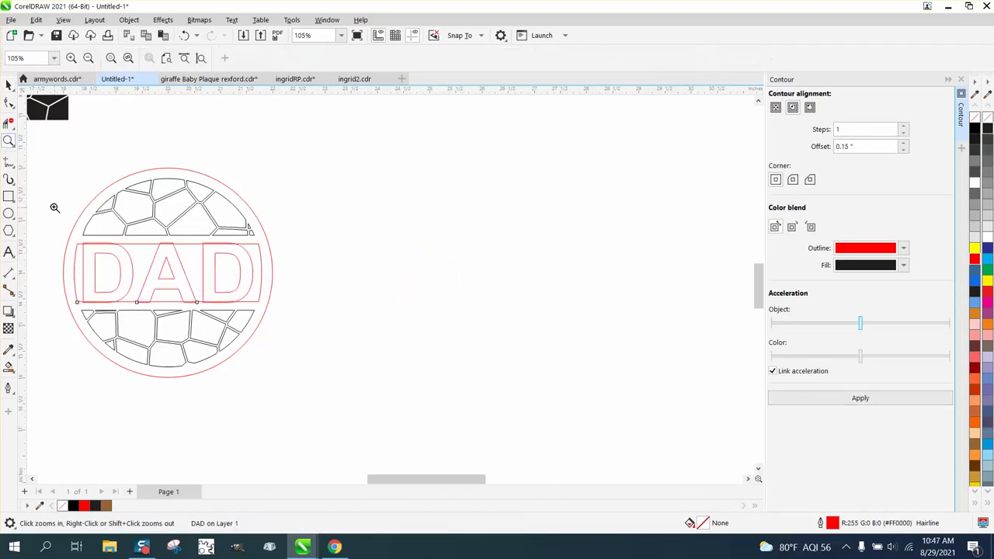
{"action": "left_click_drag", "start_coordinate": [52, 210], "coordinate": [418, 363]}
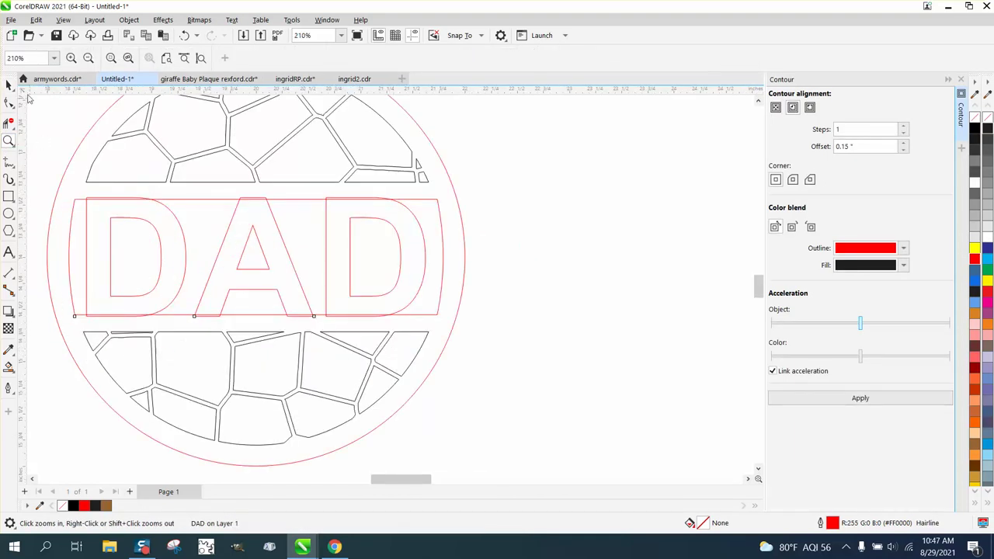
{"action": "left_click", "coordinate": [10, 85]}
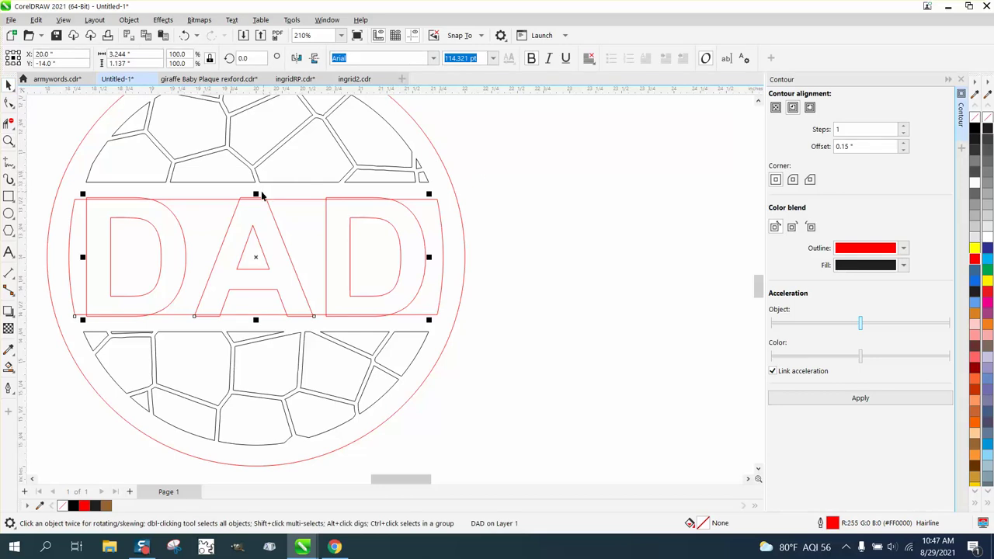
{"action": "left_click_drag", "start_coordinate": [256, 193], "coordinate": [255, 188]}
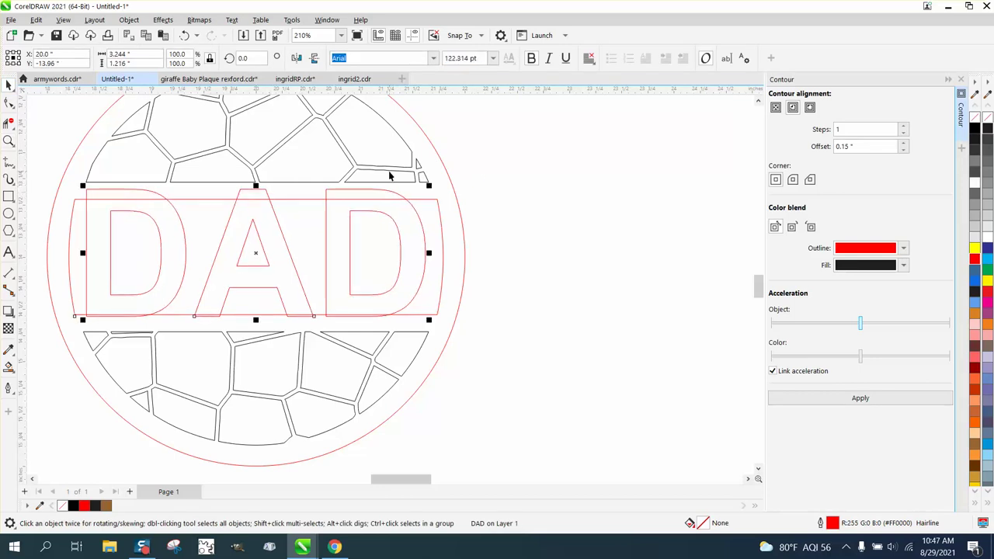
{"action": "scroll", "coordinate": [388, 272], "scroll_direction": "down", "scroll_amount": 5}
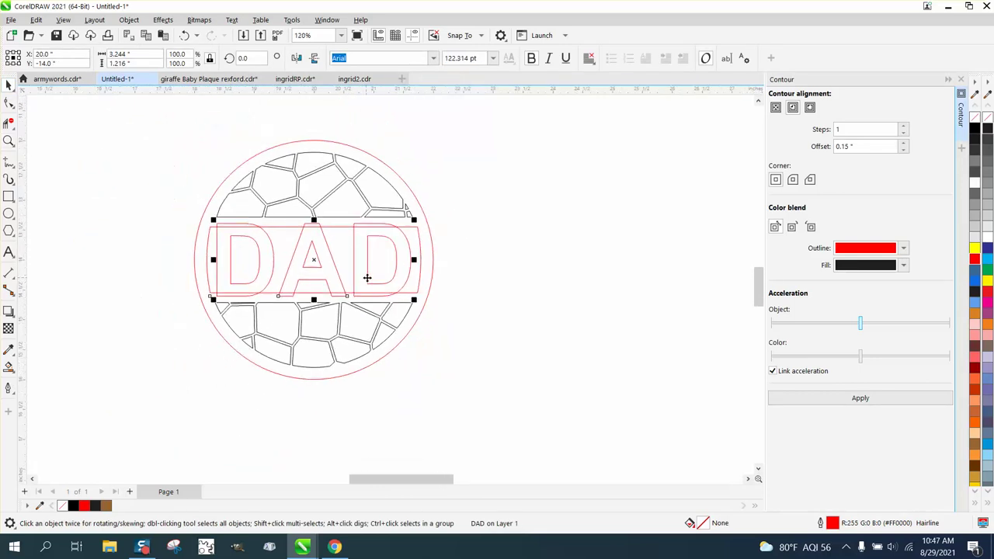
{"action": "left_click_drag", "start_coordinate": [198, 144], "coordinate": [493, 383]}
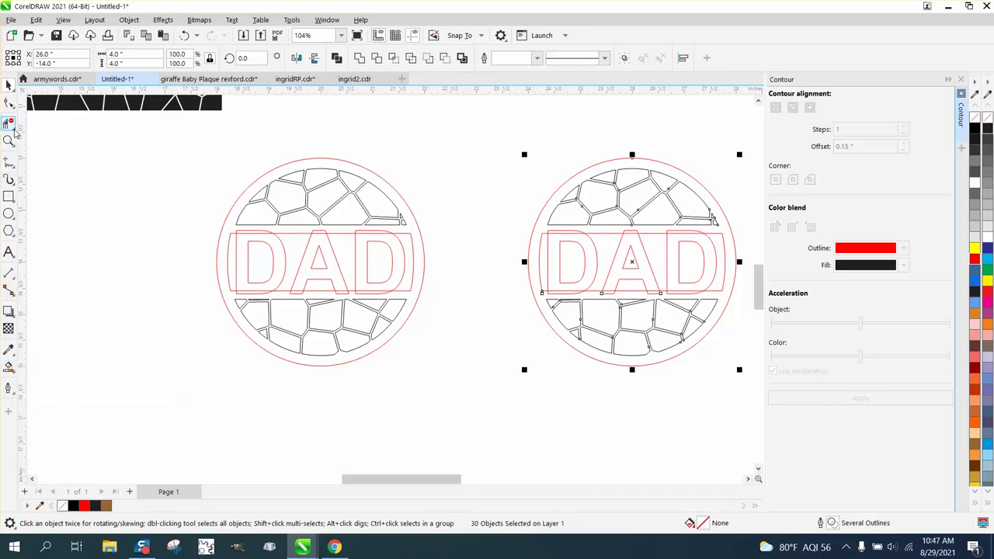
Zoom in on the left DAD design and convert the DAD lettering to curves
{"action": "left_click", "coordinate": [9, 124]}
{"action": "left_click", "coordinate": [62, 155]}
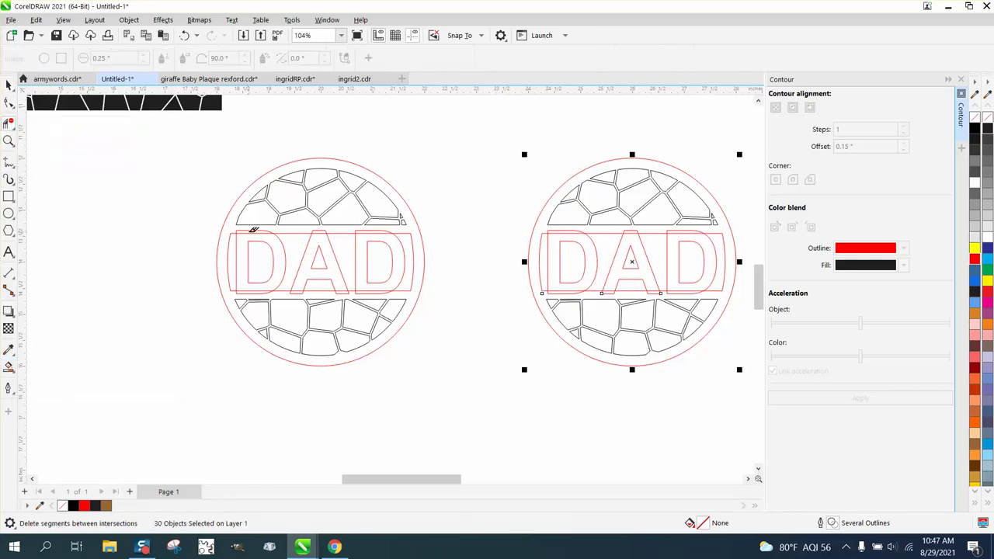
{"action": "left_click", "coordinate": [9, 141]}
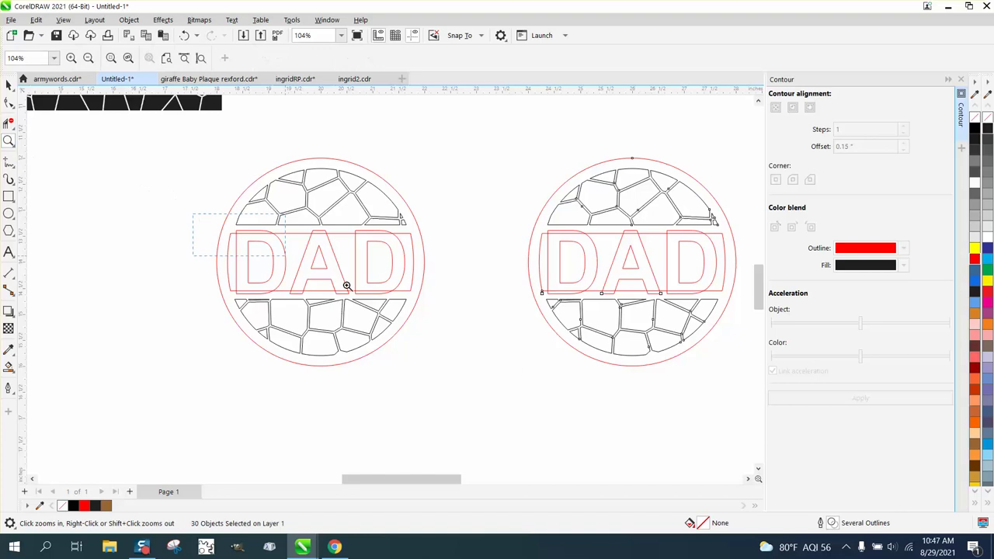
{"action": "left_click", "coordinate": [347, 285]}
{"action": "left_click", "coordinate": [10, 122]}
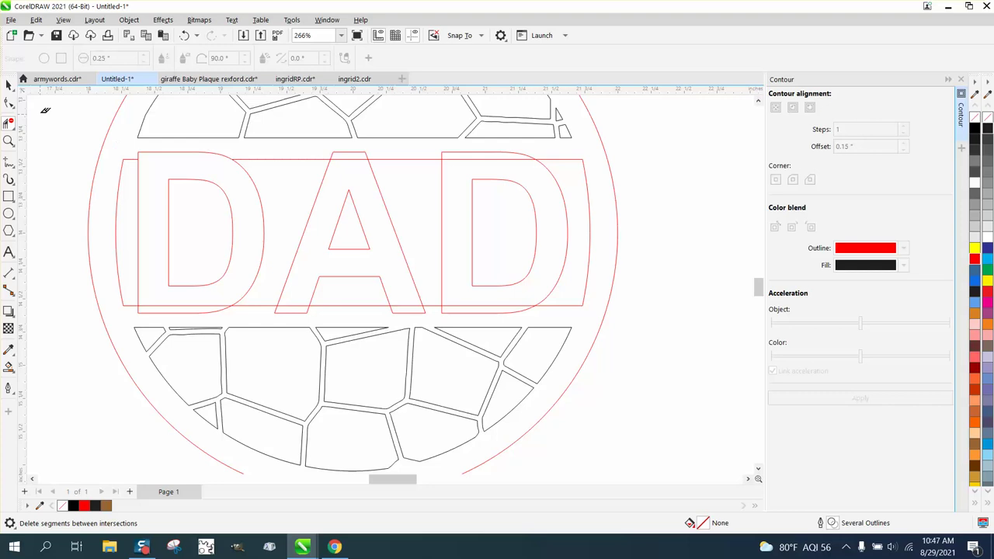
{"action": "left_click", "coordinate": [9, 85]}
{"action": "left_click", "coordinate": [173, 156]}
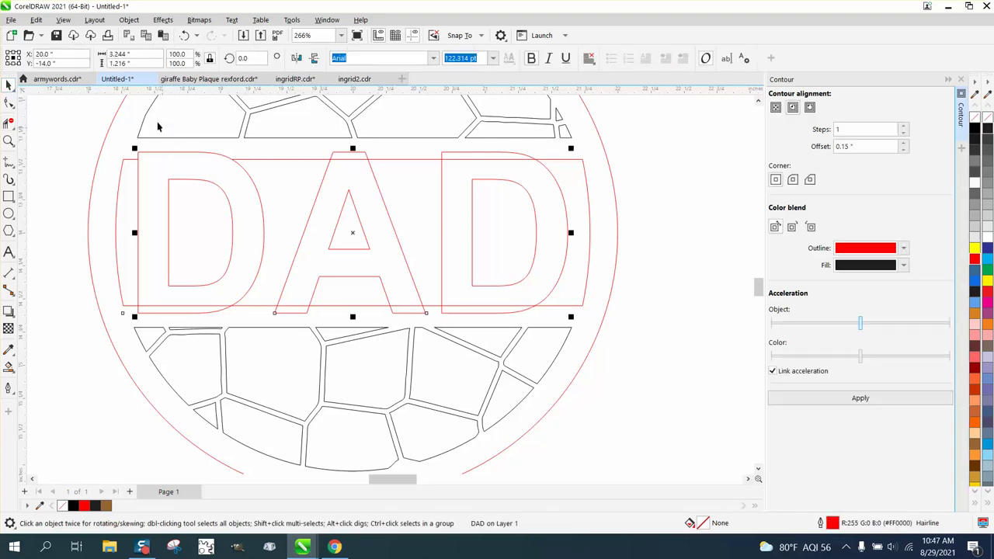
{"action": "left_click", "coordinate": [129, 20]}
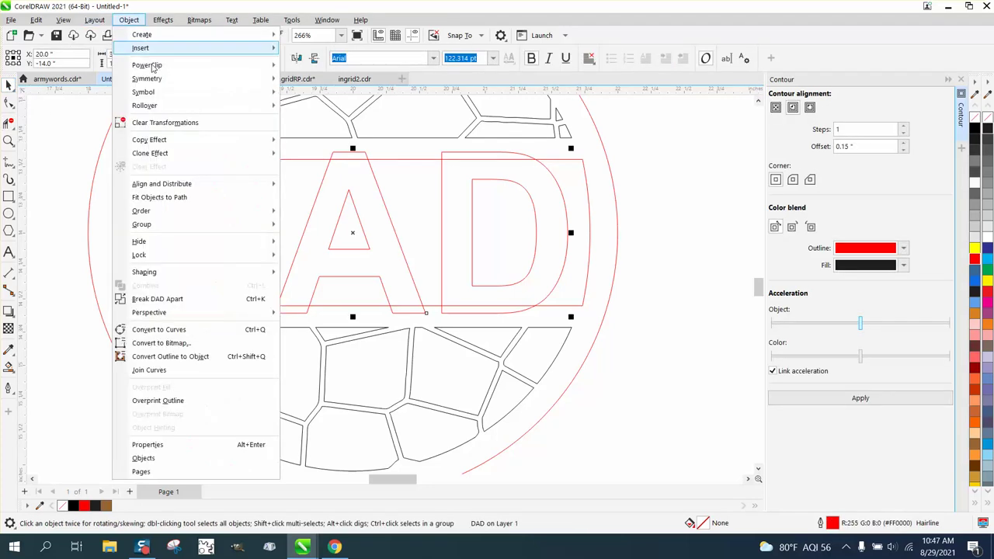
{"action": "left_click", "coordinate": [190, 330]}
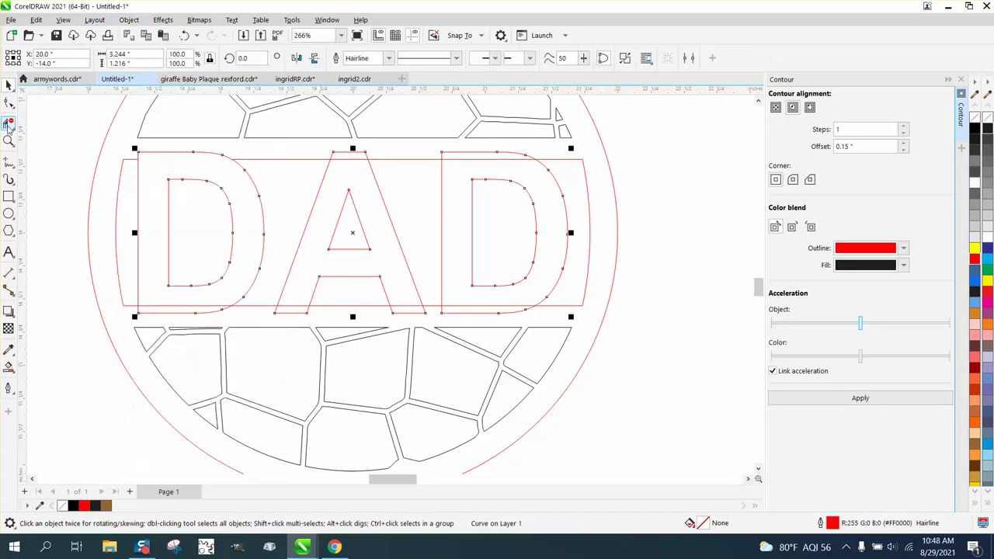
Trim the band segments crossing the top and bottom of the D, A and D letters
{"action": "left_click", "coordinate": [8, 124]}
{"action": "left_click", "coordinate": [193, 154]}
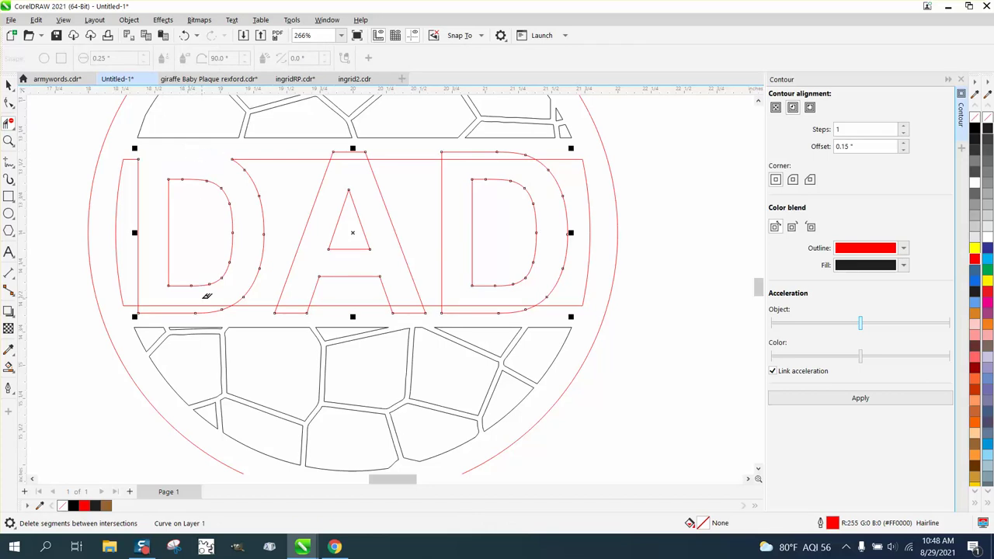
{"action": "left_click", "coordinate": [203, 310]}
{"action": "left_click", "coordinate": [315, 311]}
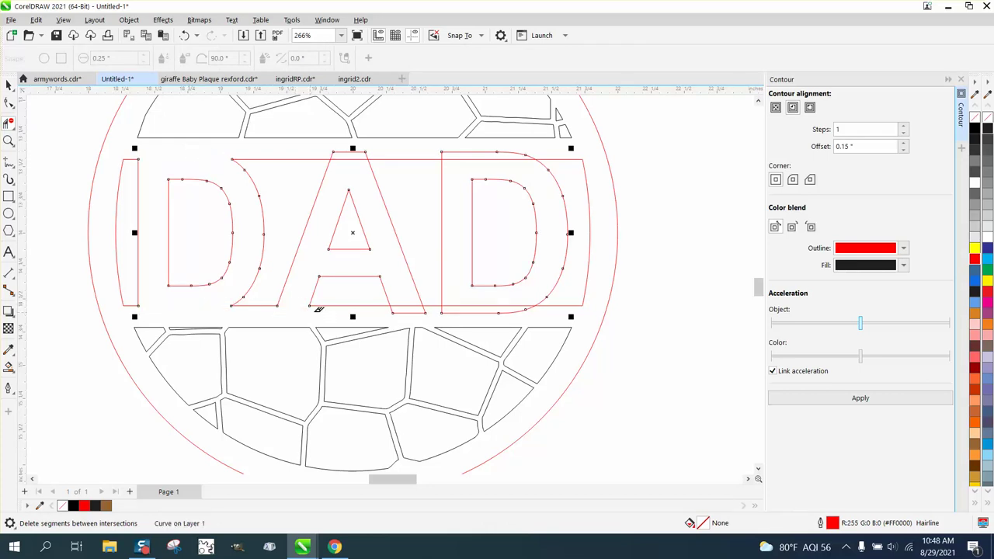
{"action": "left_click", "coordinate": [412, 309]}
{"action": "left_click", "coordinate": [352, 153]}
{"action": "left_click", "coordinate": [476, 148]}
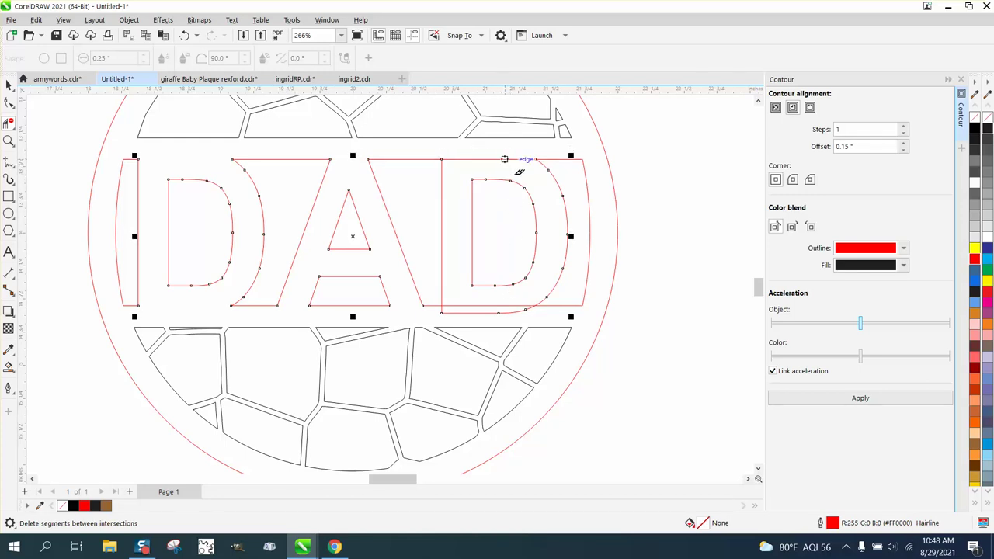
{"action": "left_click", "coordinate": [515, 156]}
{"action": "left_click", "coordinate": [514, 309]}
{"action": "scroll", "coordinate": [515, 315], "scroll_direction": "down", "scroll_amount": 1}
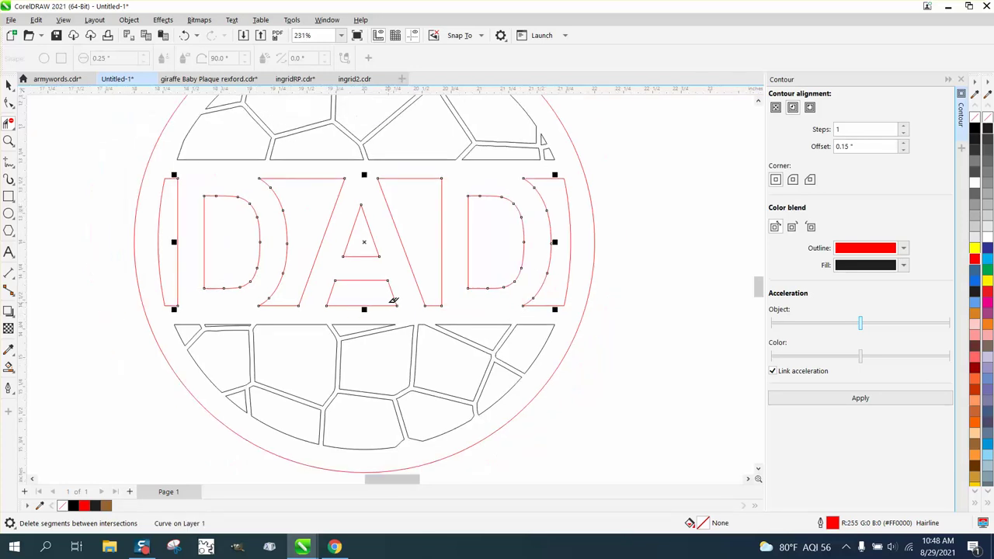
Set the Smart Fill colour to orange
{"action": "left_click", "coordinate": [8, 368]}
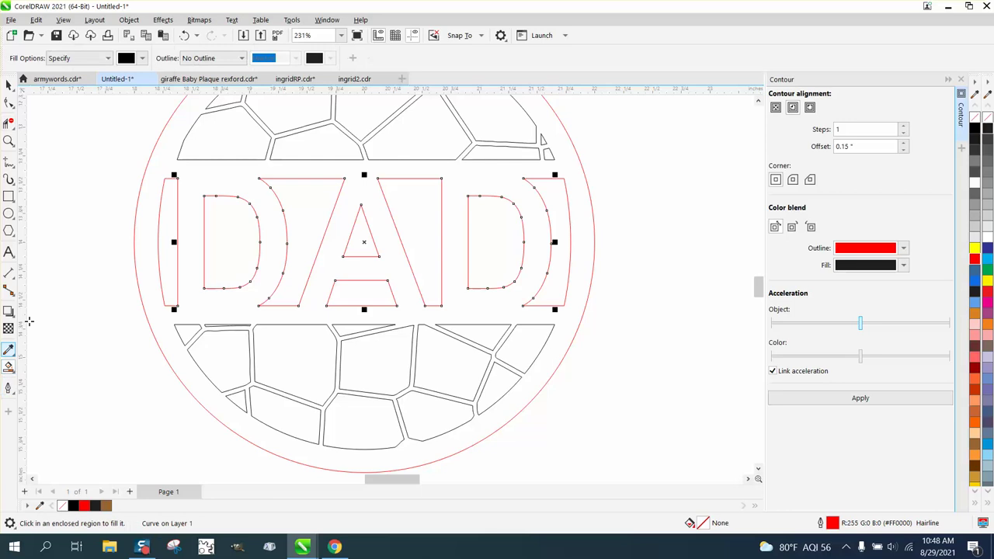
{"action": "left_click", "coordinate": [142, 59]}
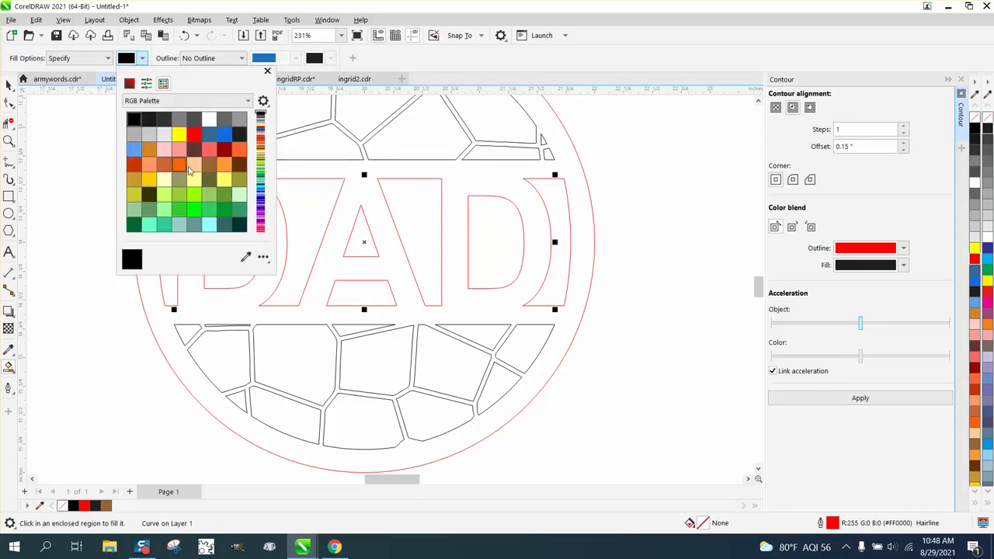
{"action": "left_click", "coordinate": [223, 165]}
{"action": "left_click", "coordinate": [333, 169]}
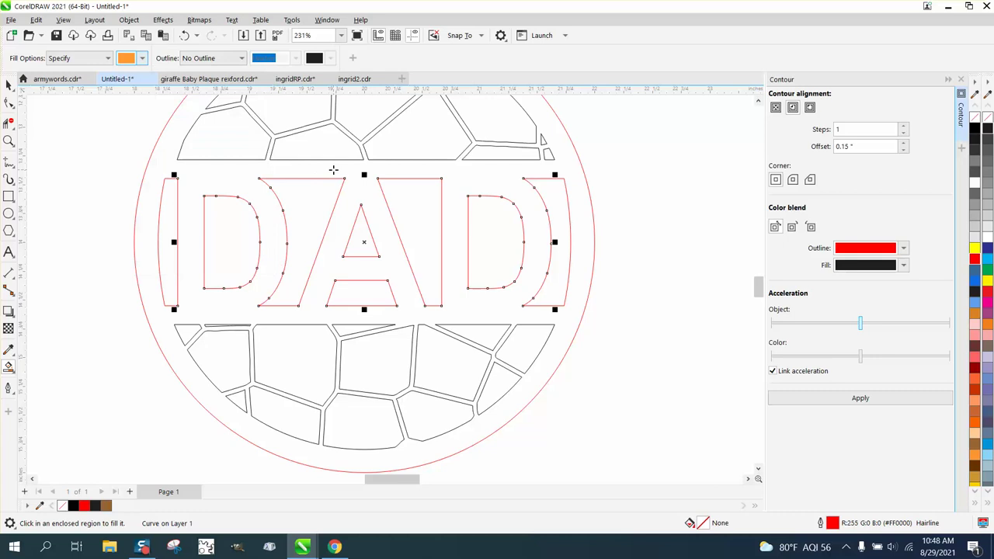
Fill the ornament orange, then undo the fill and zoom out
{"action": "left_click", "coordinate": [331, 178]}
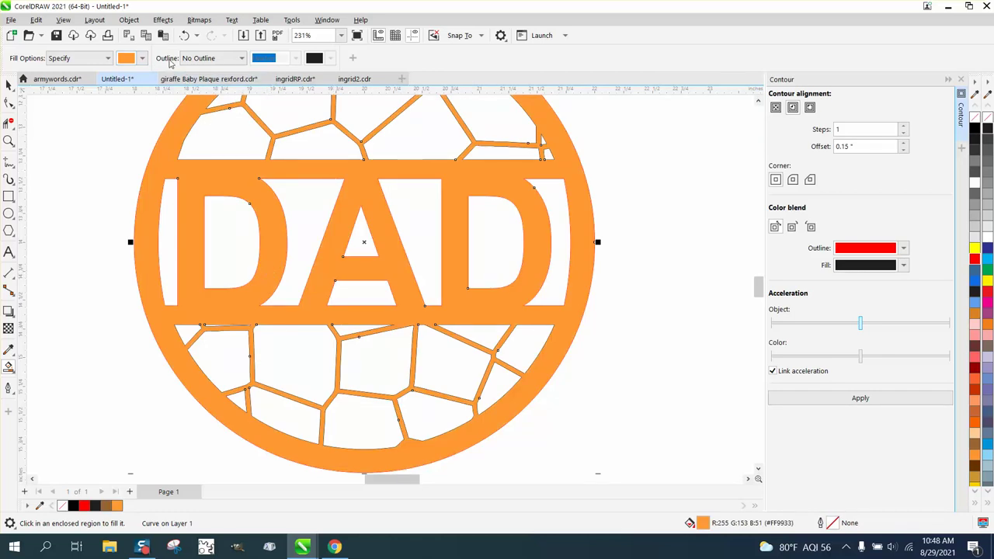
{"action": "left_click", "coordinate": [184, 35]}
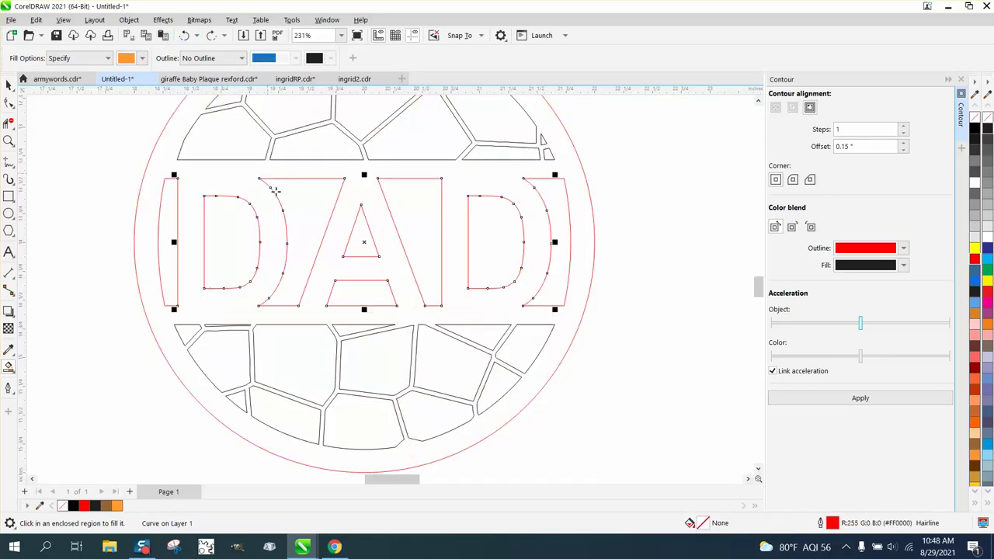
{"action": "scroll", "coordinate": [254, 305], "scroll_direction": "down", "scroll_amount": 1}
{"action": "scroll", "coordinate": [254, 305], "scroll_direction": "down", "scroll_amount": 1}
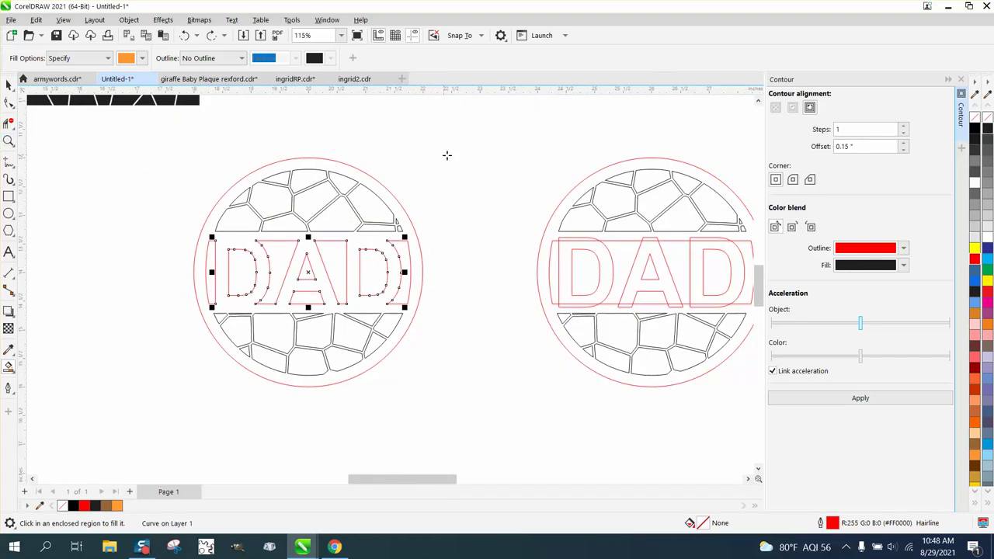
Zoom in on the right plaque and trim the DAD letters out of its band
{"action": "left_click", "coordinate": [10, 142]}
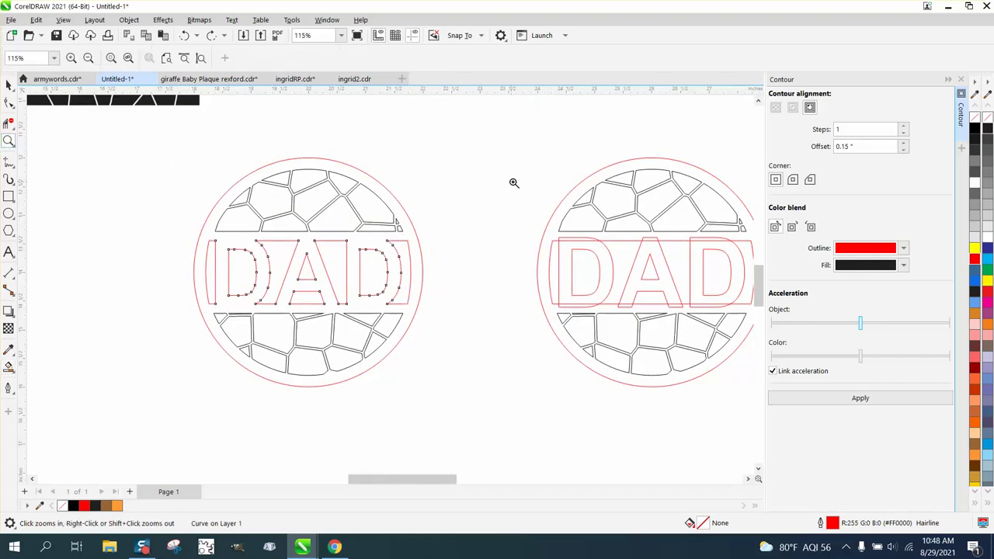
{"action": "left_click_drag", "start_coordinate": [510, 196], "coordinate": [757, 333]}
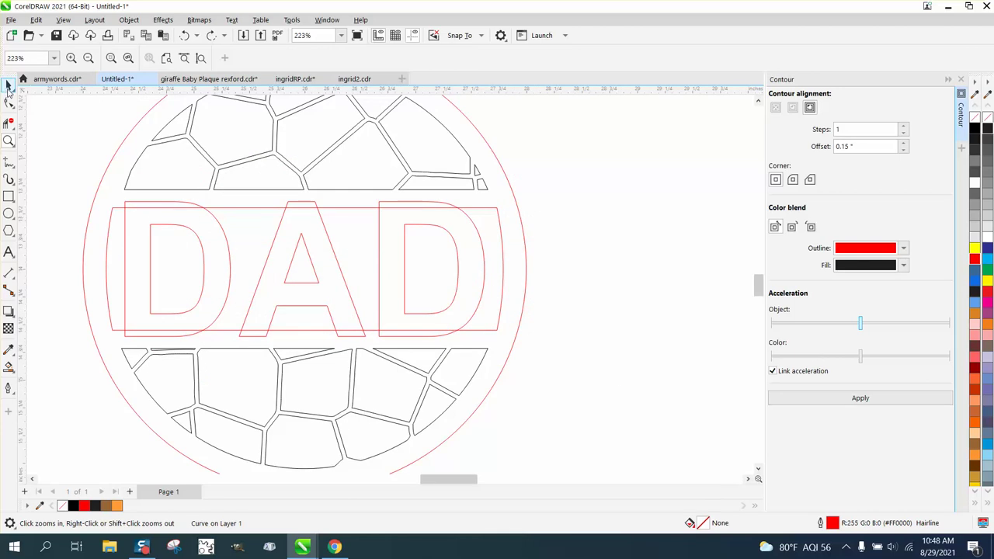
{"action": "left_click", "coordinate": [7, 85]}
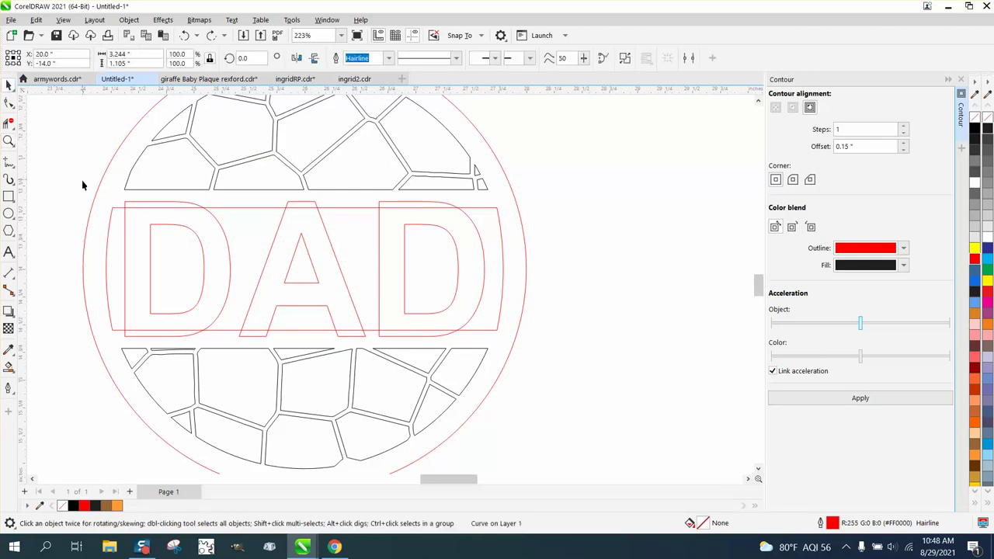
{"action": "left_click_drag", "start_coordinate": [177, 296], "coordinate": [297, 311]}
{"action": "left_click_drag", "start_coordinate": [510, 336], "coordinate": [541, 349]}
{"action": "left_click", "coordinate": [443, 59]}
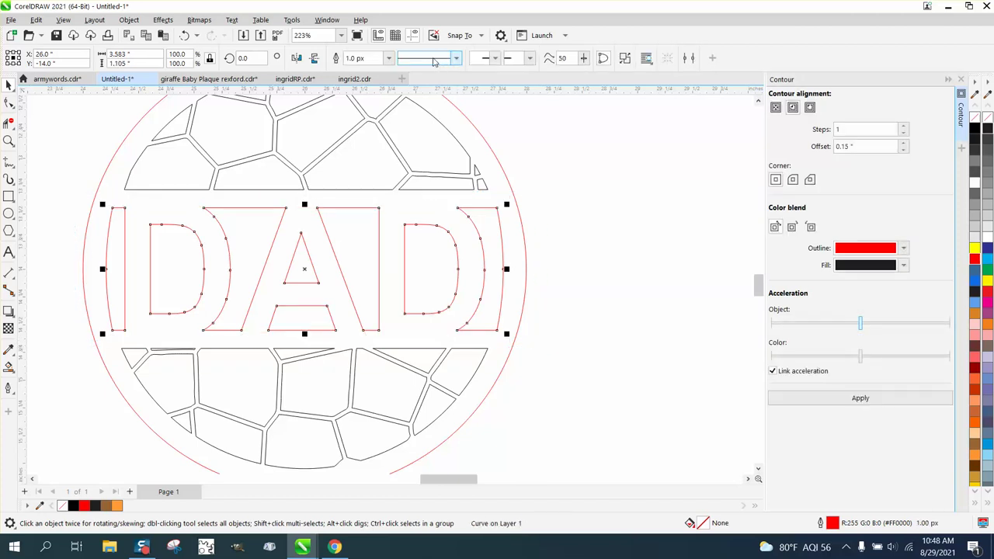
{"action": "left_click", "coordinate": [185, 36]}
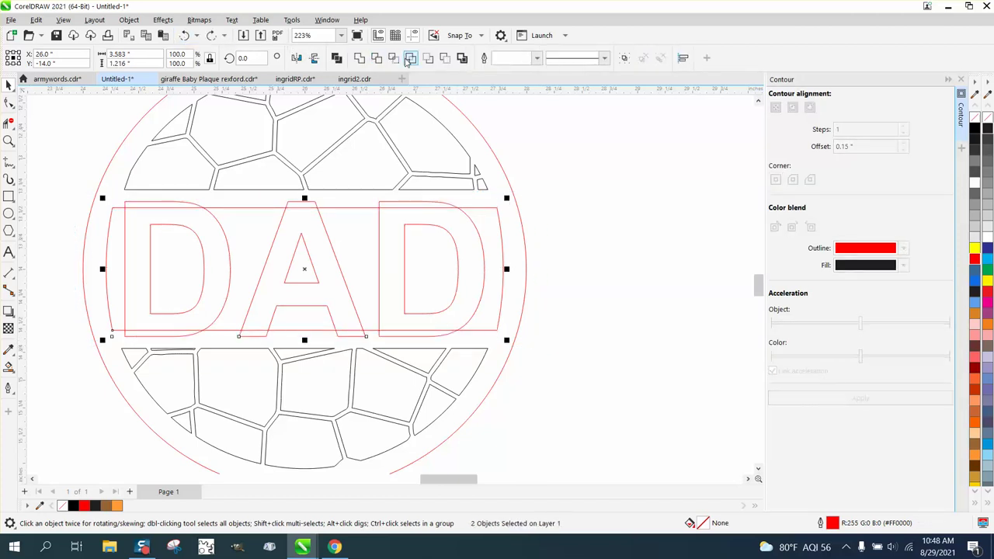
{"action": "left_click", "coordinate": [411, 59]}
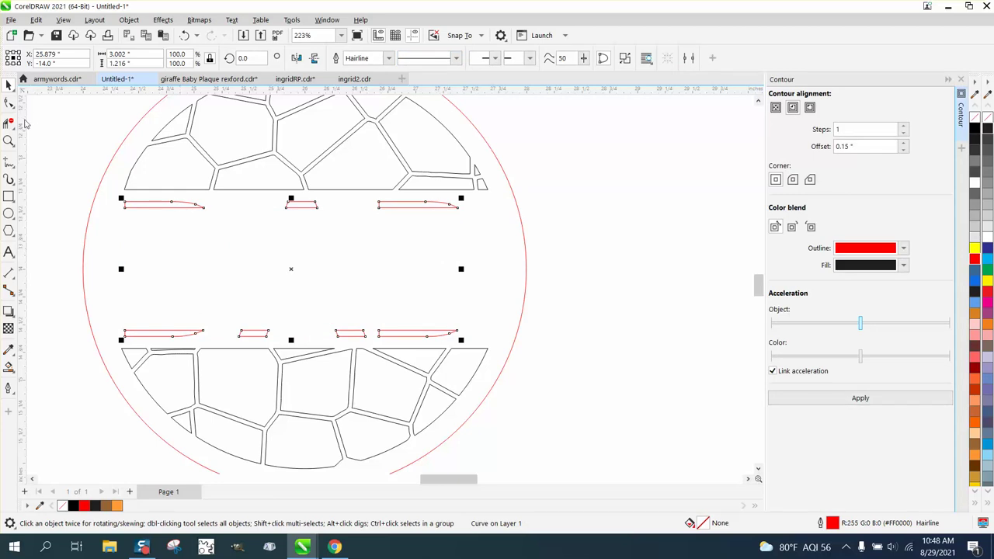
Break the cut band strips apart at all their nodes
{"action": "left_click", "coordinate": [9, 141]}
{"action": "left_click_drag", "start_coordinate": [65, 150], "coordinate": [709, 366]}
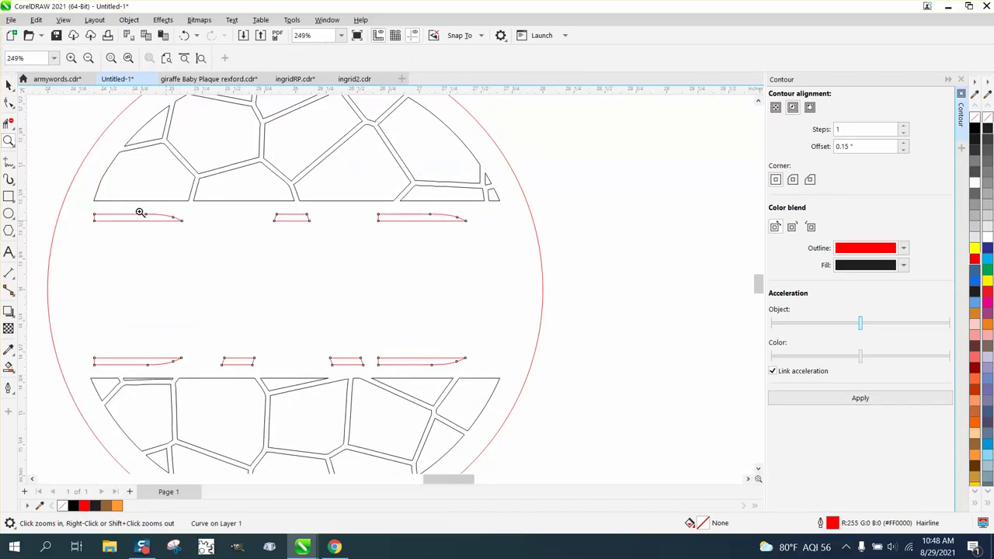
{"action": "left_click", "coordinate": [8, 102]}
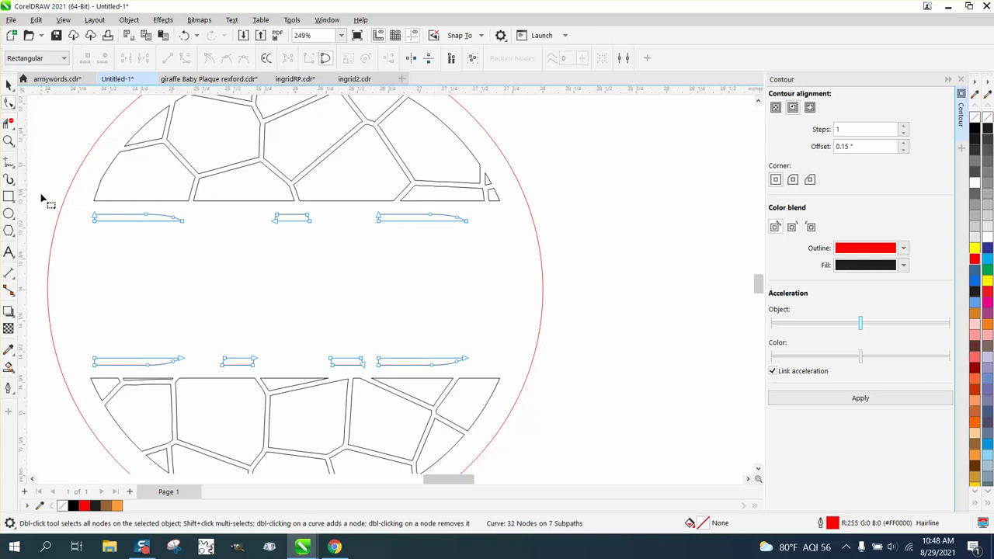
{"action": "left_click_drag", "start_coordinate": [42, 199], "coordinate": [524, 380]}
{"action": "right_click", "coordinate": [448, 324]}
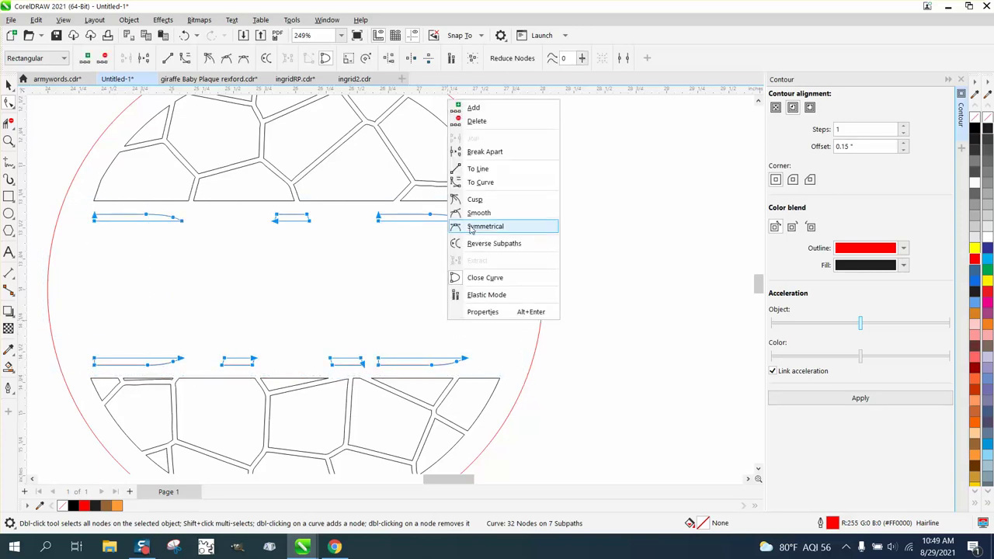
{"action": "left_click", "coordinate": [483, 152]}
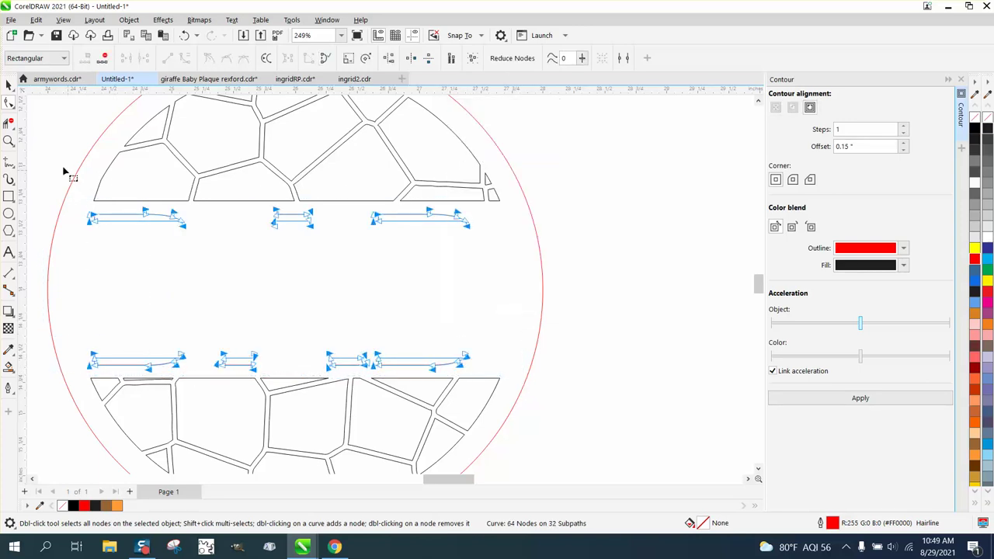
Delete the inner edges of the three upper and four lower band strips
{"action": "left_click", "coordinate": [10, 124]}
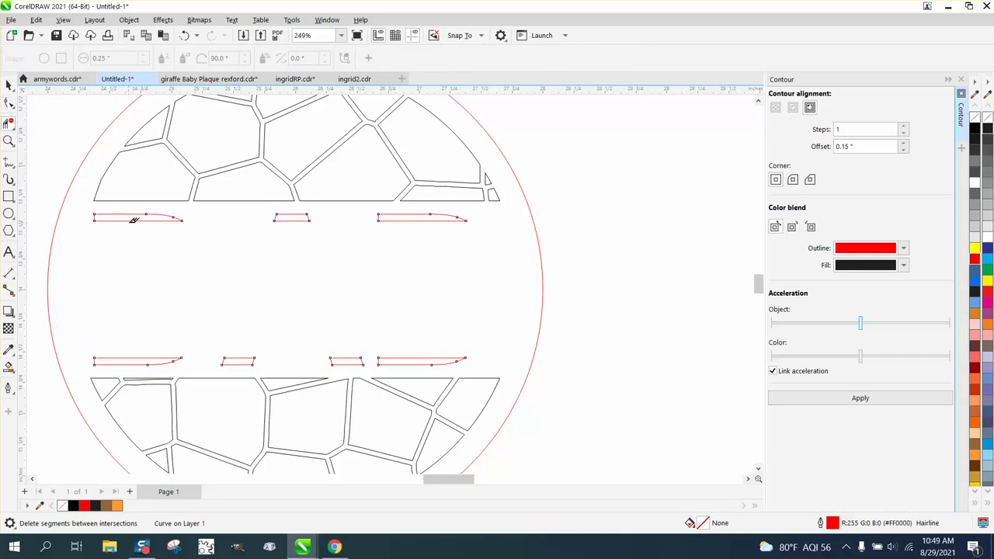
{"action": "left_click", "coordinate": [138, 219]}
{"action": "left_click", "coordinate": [293, 220]}
{"action": "left_click", "coordinate": [401, 220]}
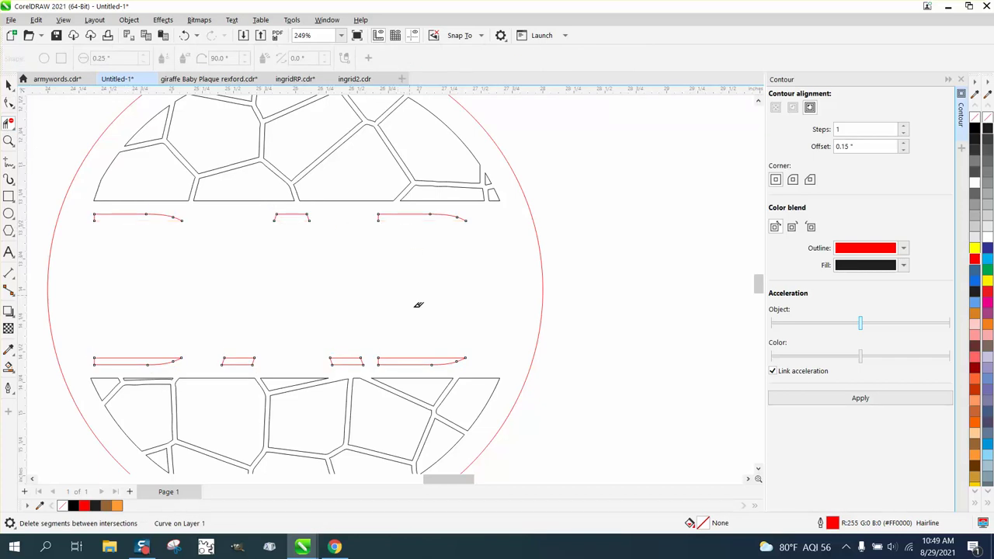
{"action": "left_click", "coordinate": [414, 358]}
{"action": "left_click", "coordinate": [350, 358]}
{"action": "left_click", "coordinate": [237, 357]}
{"action": "left_click", "coordinate": [161, 357]}
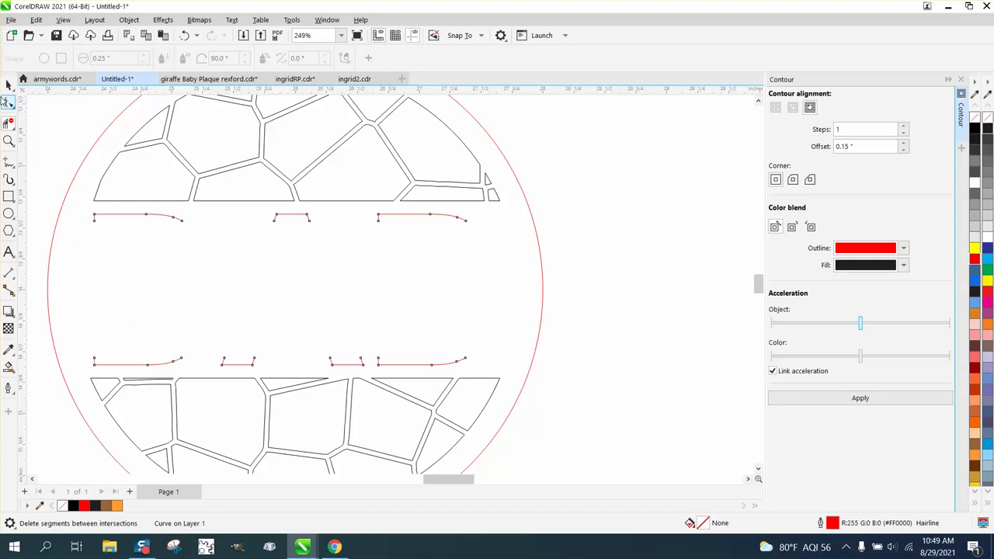
Give all the remaining line pieces a black outline
{"action": "left_click", "coordinate": [8, 84]}
{"action": "left_click_drag", "start_coordinate": [54, 201], "coordinate": [466, 373]}
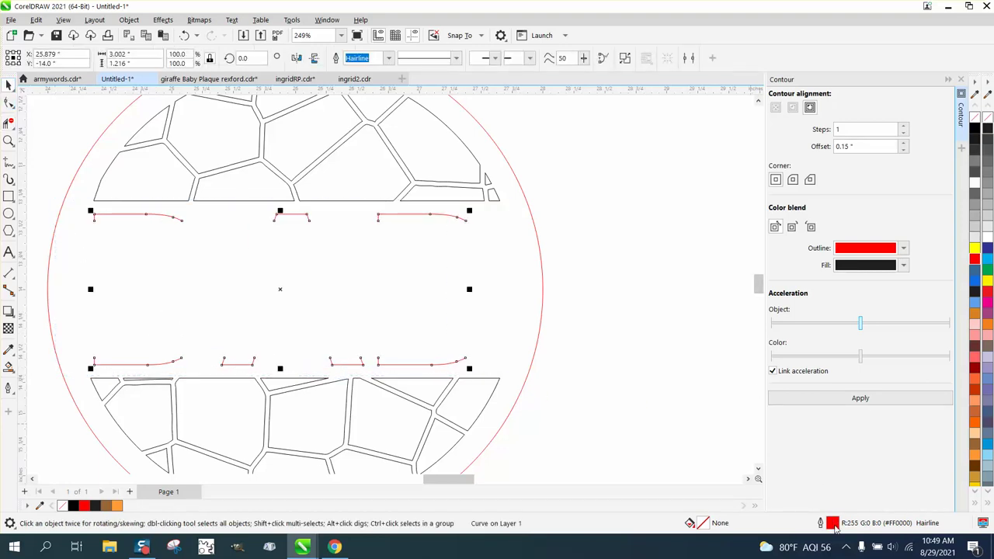
{"action": "double_click", "coordinate": [833, 524]}
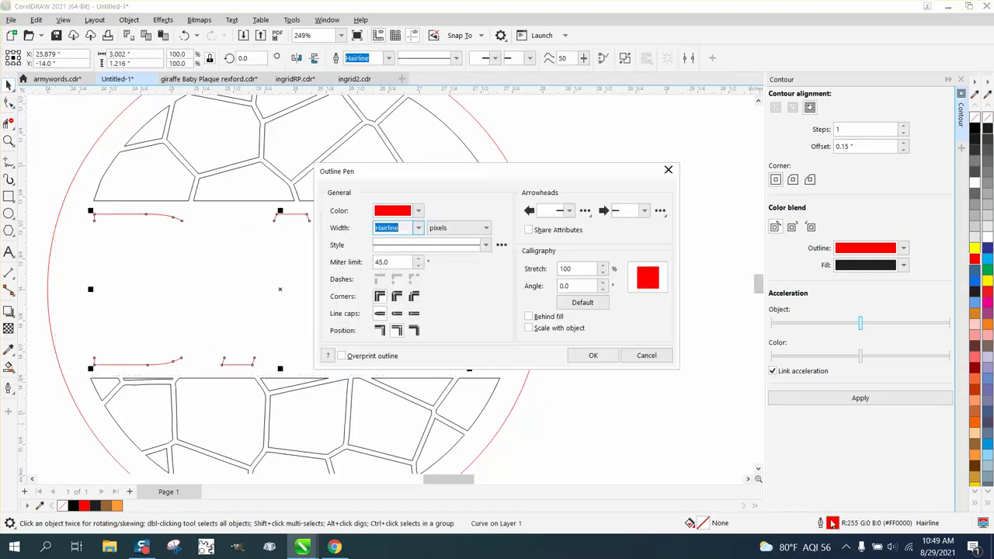
{"action": "left_click", "coordinate": [418, 211]}
{"action": "left_click", "coordinate": [396, 271]}
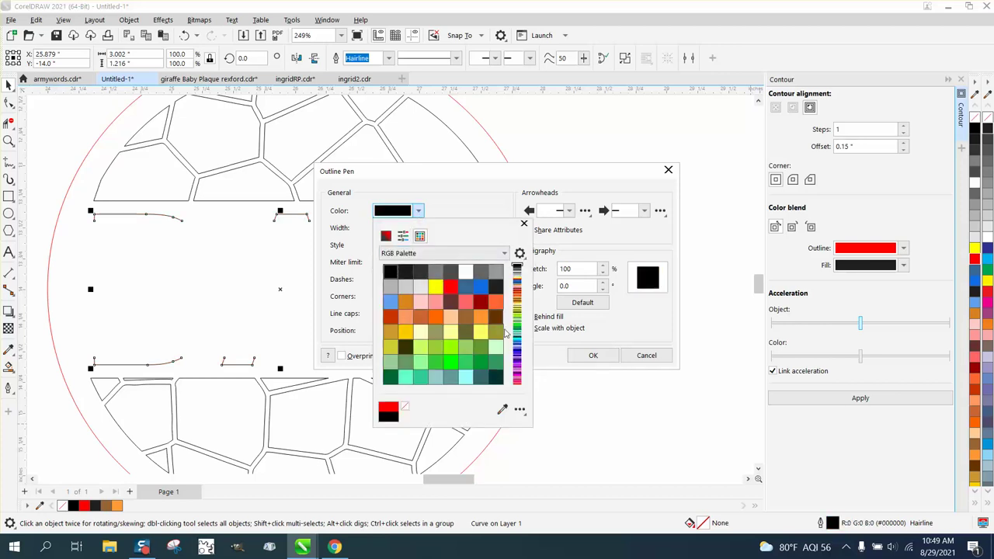
{"action": "left_click", "coordinate": [594, 356]}
{"action": "left_click", "coordinate": [594, 356]}
{"action": "scroll", "coordinate": [595, 359], "scroll_direction": "down", "scroll_amount": 2}
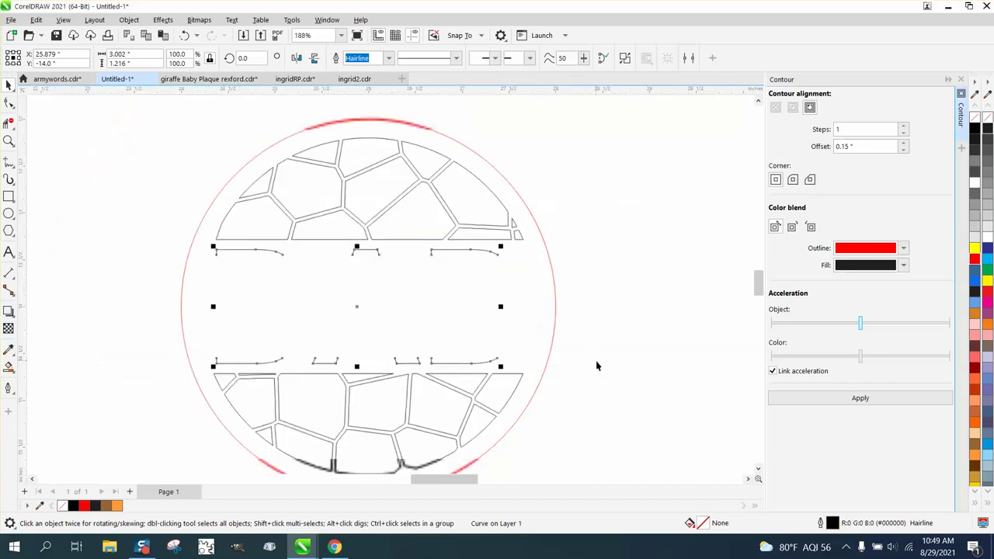
{"action": "key", "text": "Tab"}
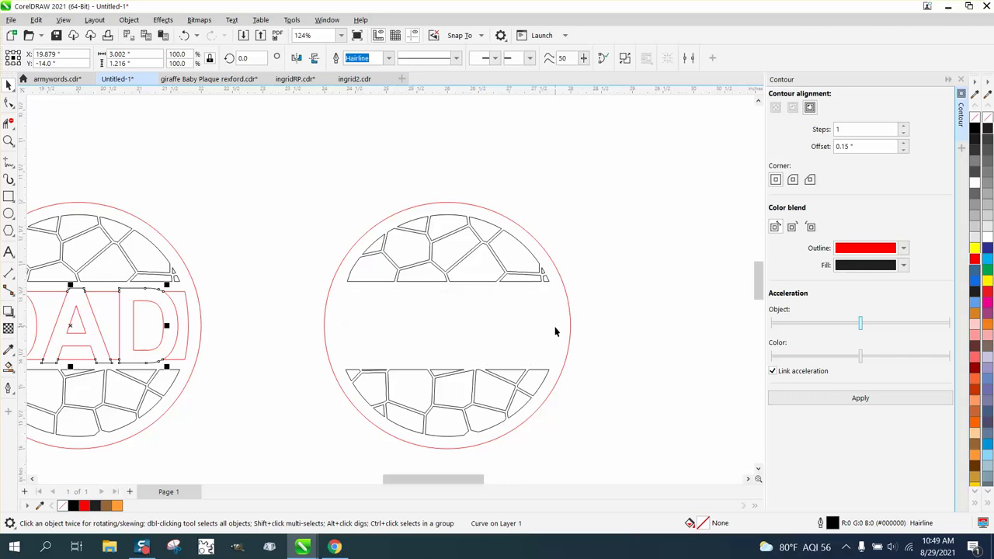
{"action": "scroll", "coordinate": [676, 378], "scroll_direction": "down", "scroll_amount": 1}
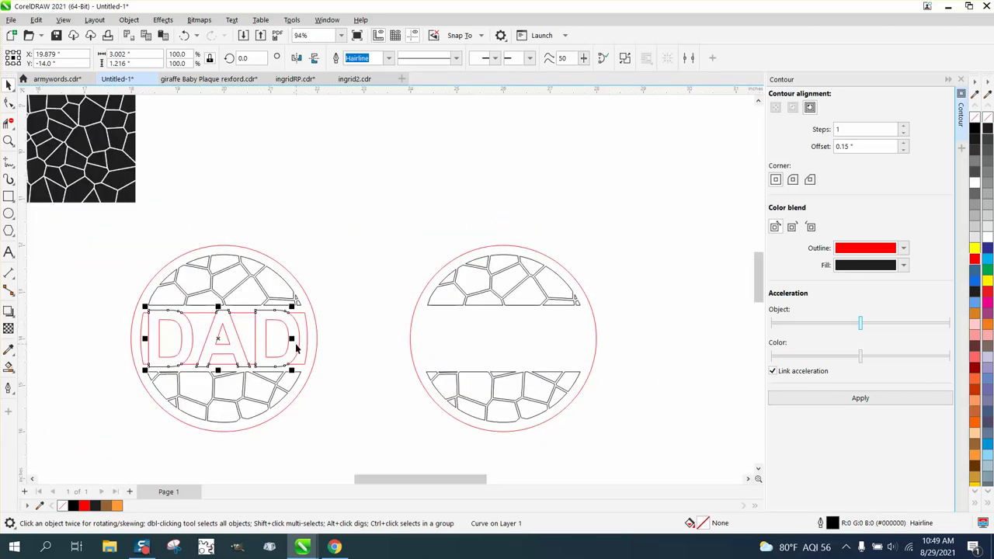
Nudge the line pieces aside, then delete the leftover right plaque and texture square
{"action": "key", "text": "Tab"}
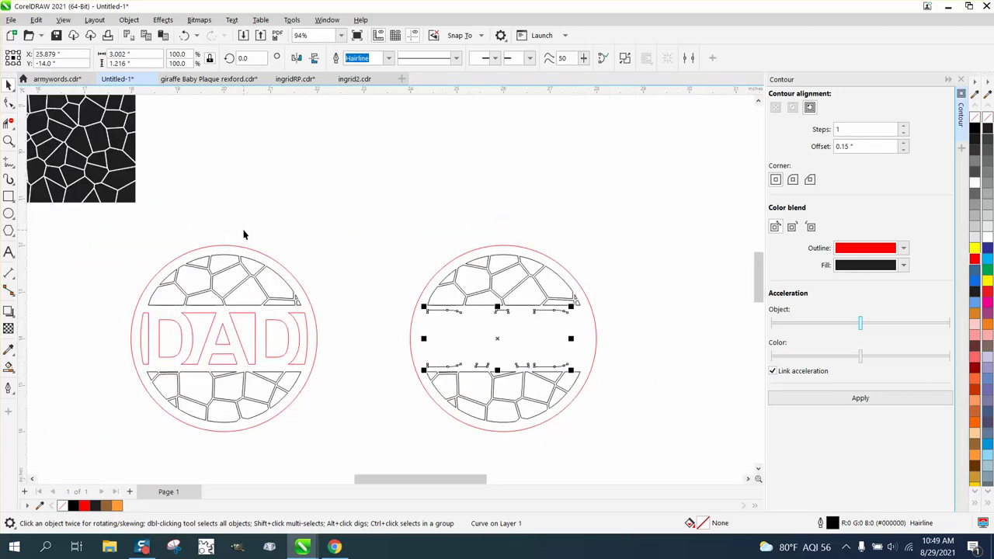
{"action": "key", "text": "Right"}
{"action": "left_click_drag", "start_coordinate": [380, 224], "coordinate": [626, 441]}
{"action": "key", "text": "Delete"}
{"action": "scroll", "coordinate": [455, 389], "scroll_direction": "down", "scroll_amount": 2}
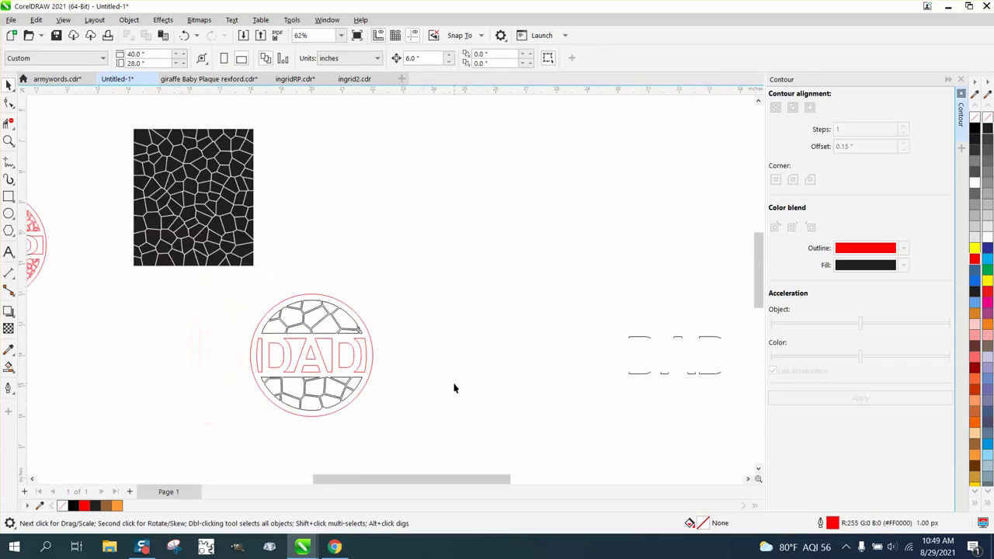
{"action": "left_click", "coordinate": [175, 199]}
{"action": "key", "text": "Delete"}
{"action": "scroll", "coordinate": [160, 230], "scroll_direction": "down", "scroll_amount": 2}
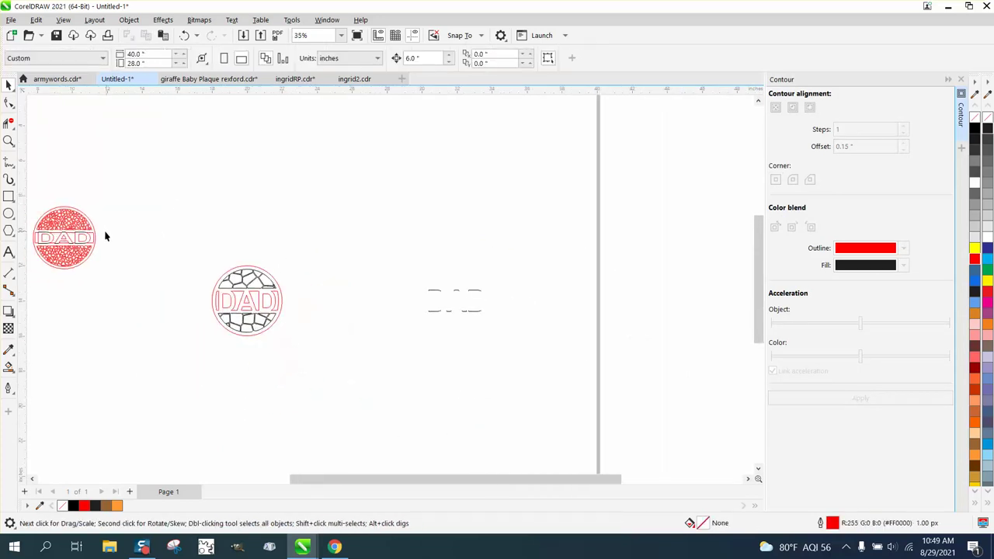
Delete the red-filled DAD circle and select the 30 parts of the DAD circle
{"action": "left_click", "coordinate": [95, 237]}
{"action": "key", "text": "Escape"}
{"action": "left_click_drag", "start_coordinate": [100, 191], "coordinate": [39, 286]}
{"action": "key", "text": "Delete"}
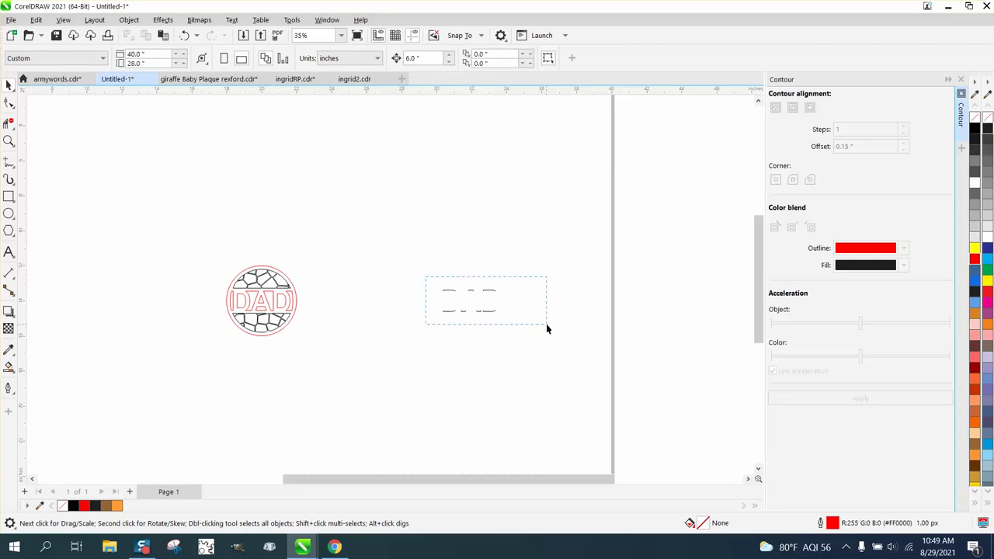
{"action": "left_click_drag", "start_coordinate": [546, 325], "coordinate": [546, 324]}
{"action": "left_click_drag", "start_coordinate": [180, 240], "coordinate": [362, 355]}
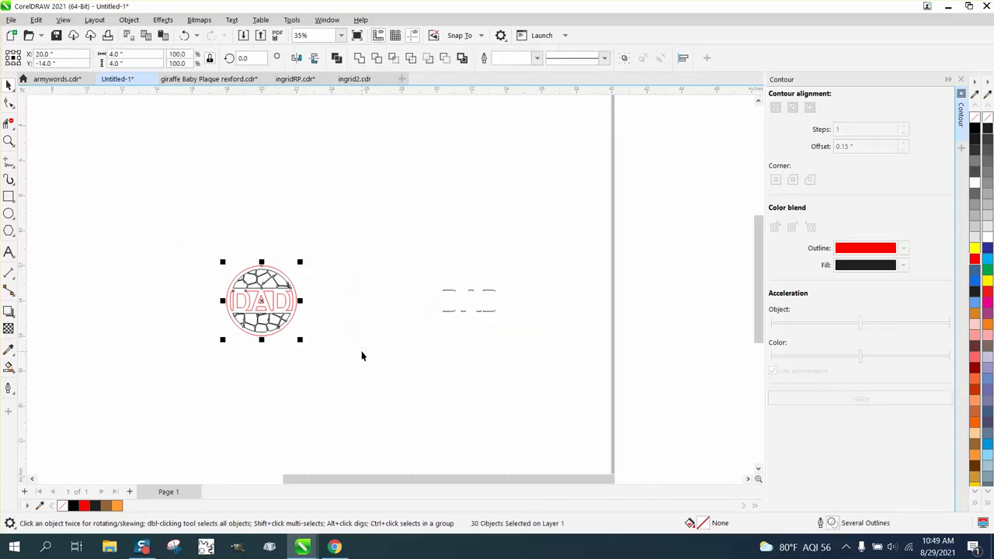
Group the 30 circle parts and centre the black line pieces on the circle
{"action": "key", "text": "ctrl+g"}
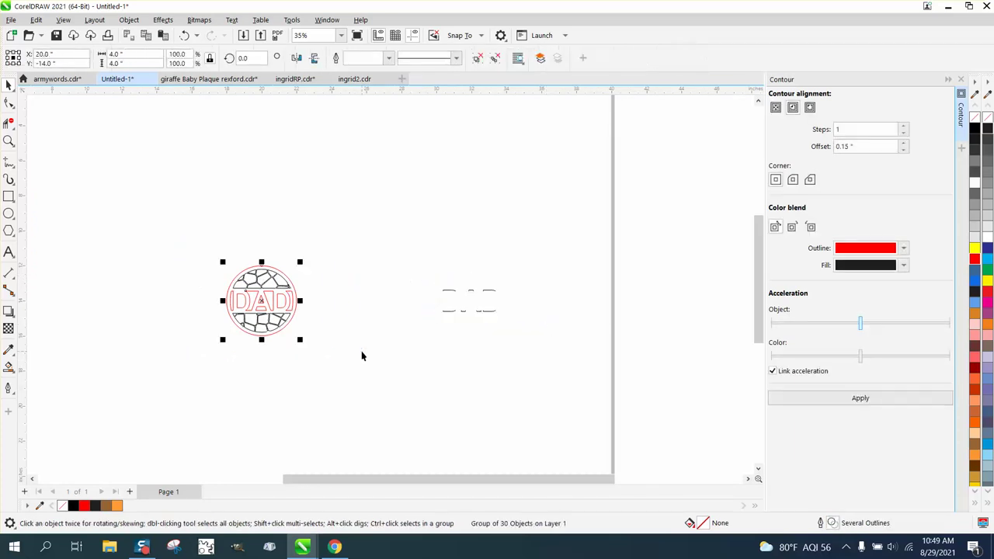
{"action": "key", "text": "Escape"}
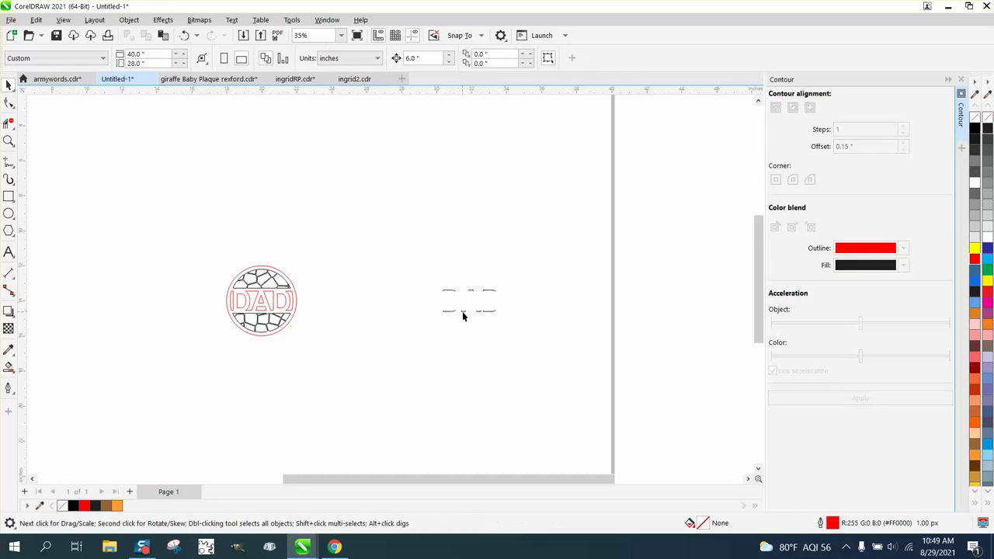
{"action": "left_click_drag", "start_coordinate": [564, 355], "coordinate": [563, 356]}
{"action": "key", "text": "e"}
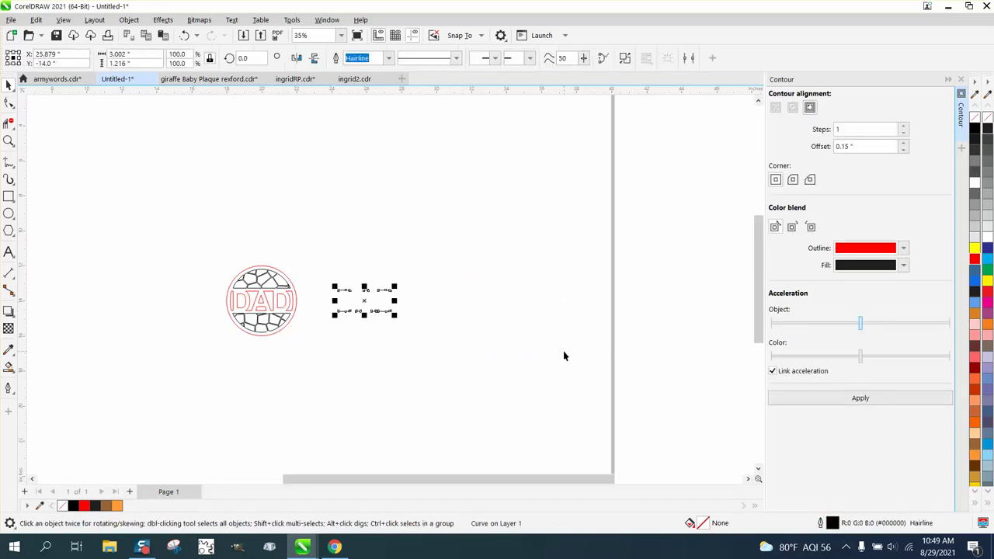
{"action": "key", "text": "c"}
Move the circle and line pieces together to the page's top-left corner
{"action": "scroll", "coordinate": [544, 388], "scroll_direction": "down", "scroll_amount": 1}
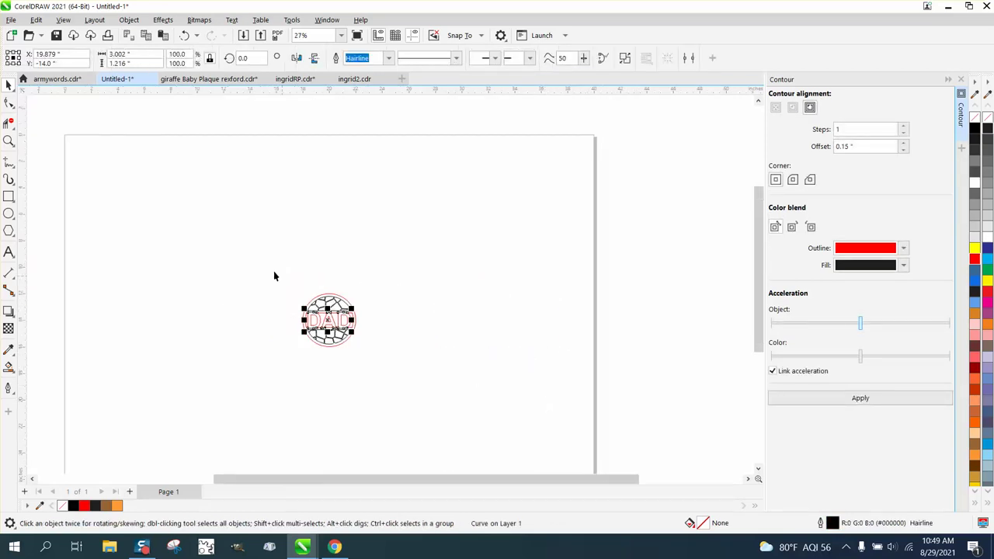
{"action": "left_click_drag", "start_coordinate": [273, 276], "coordinate": [411, 366]}
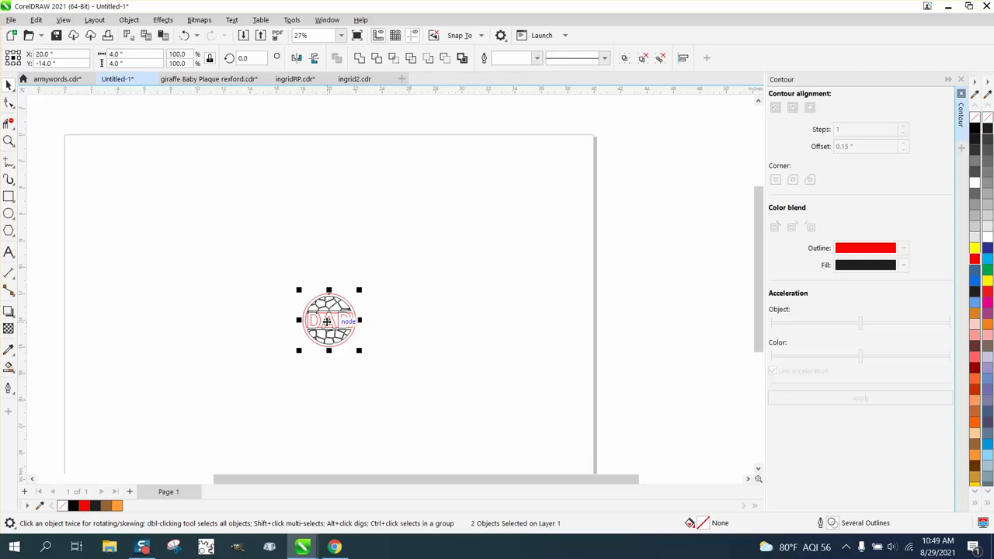
{"action": "left_click_drag", "start_coordinate": [327, 321], "coordinate": [93, 170]}
{"action": "left_click", "coordinate": [9, 140]}
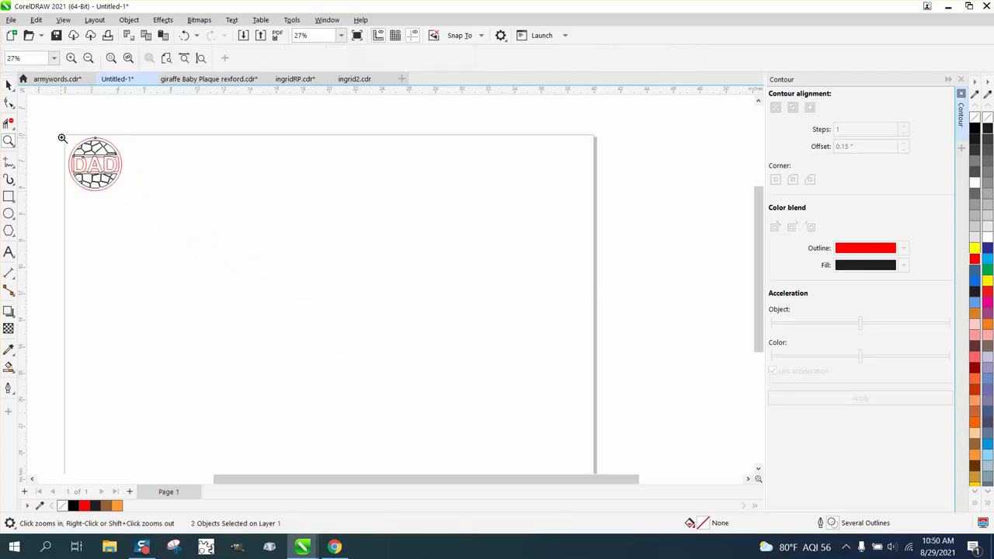
{"action": "left_click_drag", "start_coordinate": [62, 138], "coordinate": [350, 236]}
{"action": "right_click", "coordinate": [402, 263]}
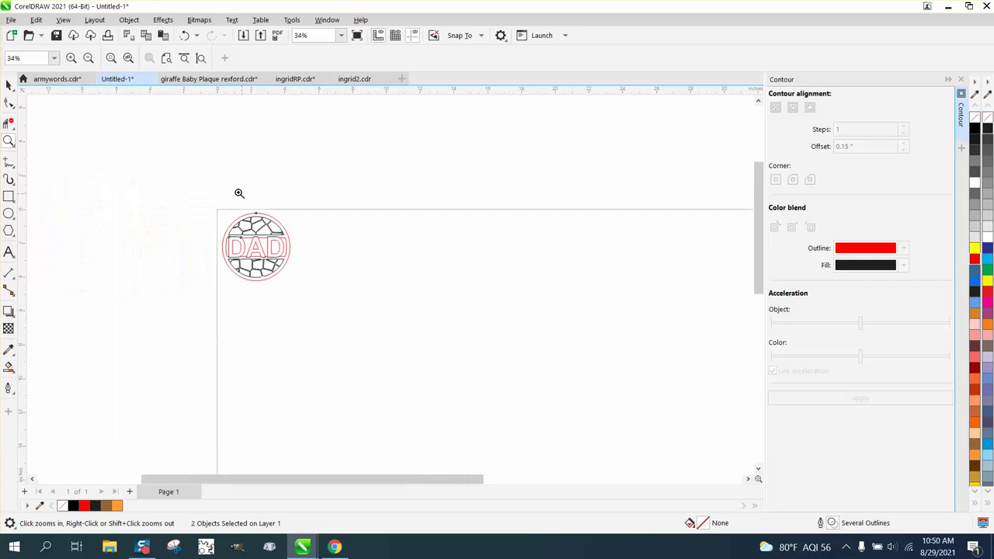
{"action": "left_click_drag", "start_coordinate": [190, 179], "coordinate": [409, 293]}
Move the separate DAD letter-edge curve up off the page
{"action": "left_click", "coordinate": [9, 86]}
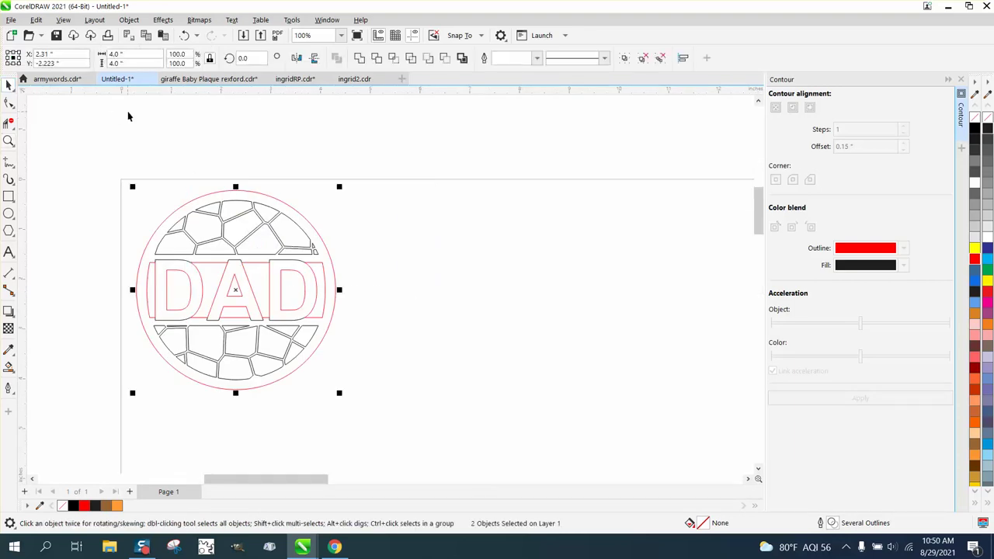
{"action": "left_click", "coordinate": [225, 122]}
{"action": "left_click", "coordinate": [264, 199]}
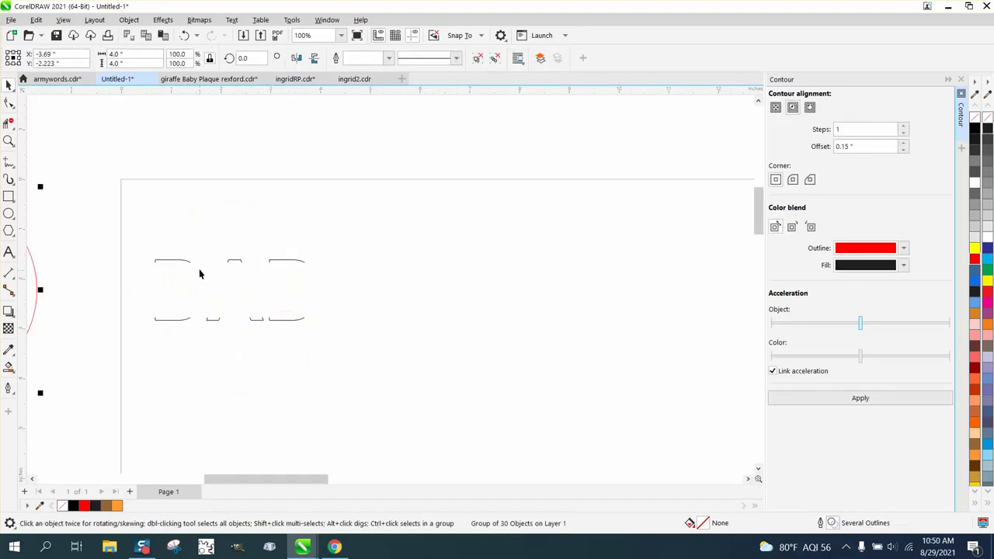
{"action": "key", "text": "ctrl+l"}
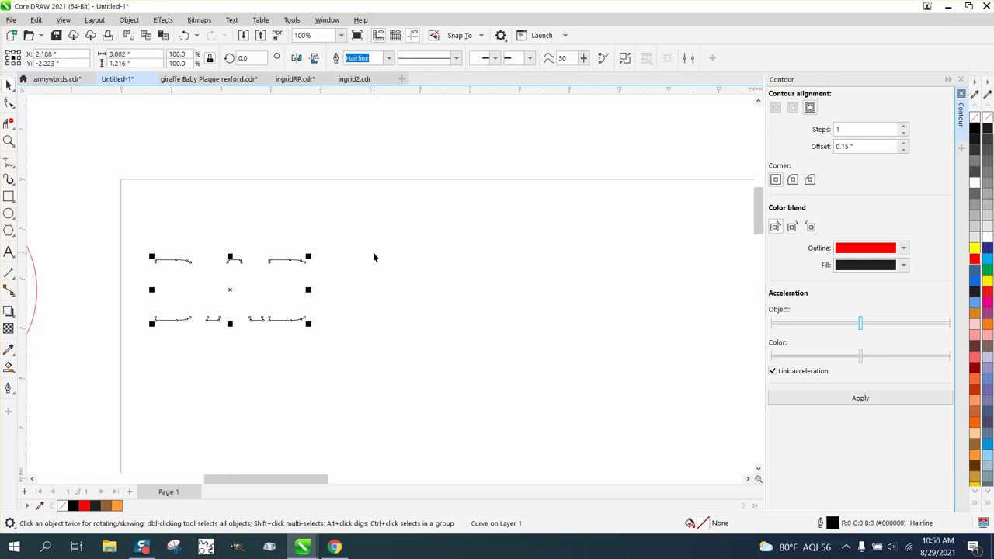
{"action": "scroll", "coordinate": [401, 257], "scroll_direction": "down", "scroll_amount": 2}
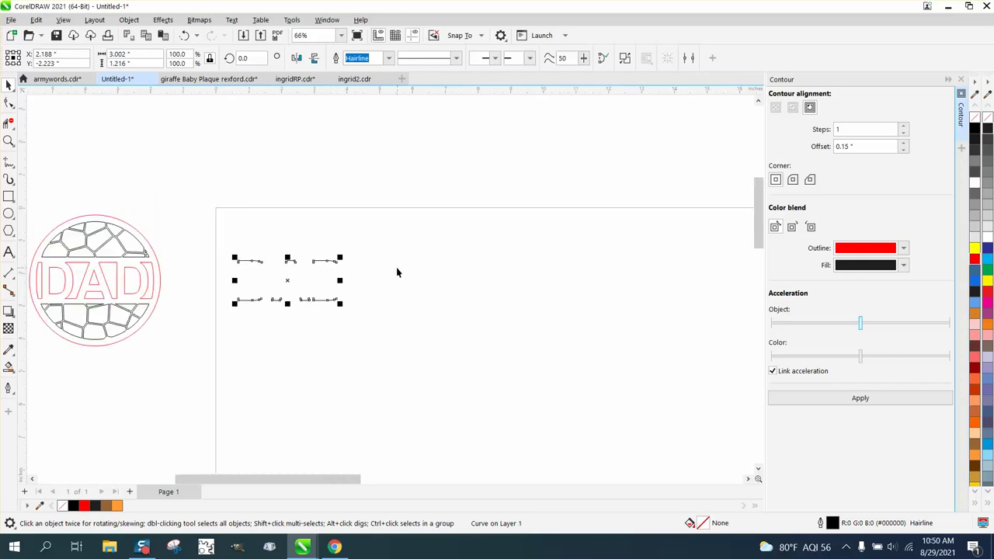
{"action": "key", "text": "Up"}
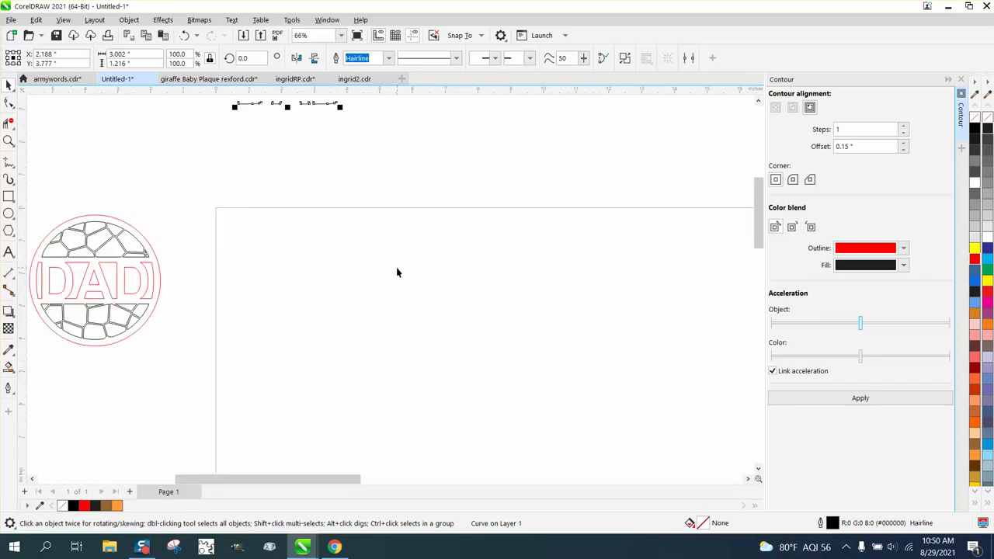
Move the ornament group back onto the page and zoom in on it
{"action": "left_click", "coordinate": [99, 268]}
{"action": "key", "text": "l"}
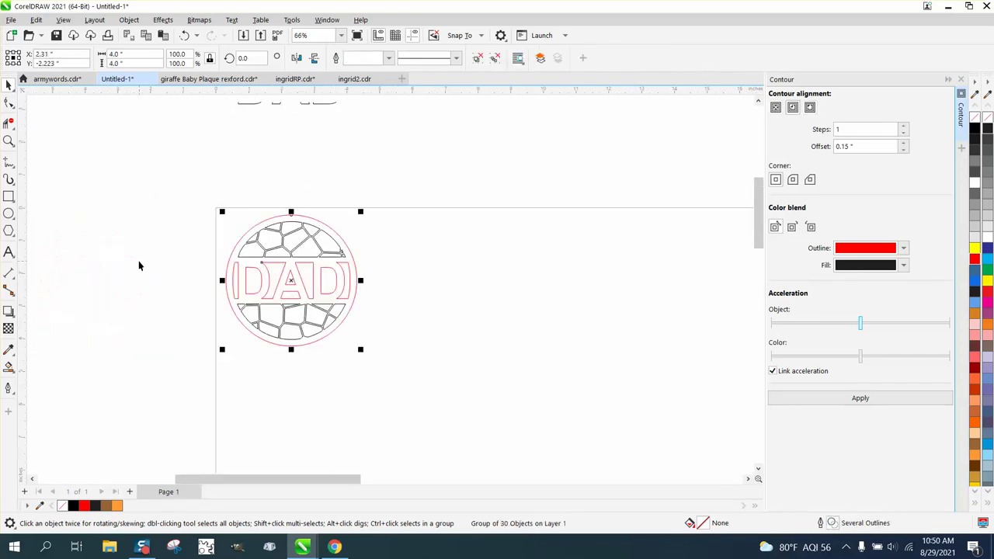
{"action": "left_click", "coordinate": [9, 140]}
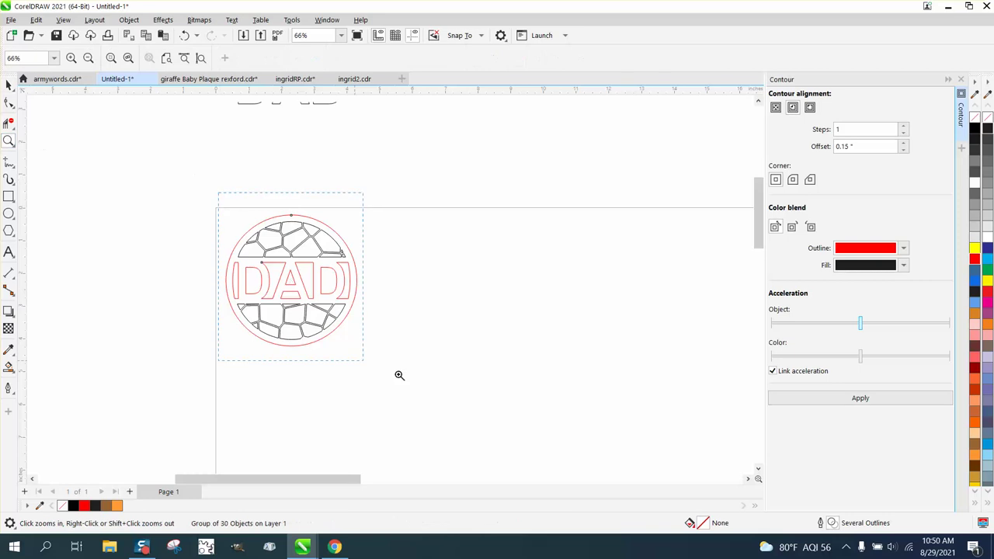
{"action": "left_click", "coordinate": [426, 388]}
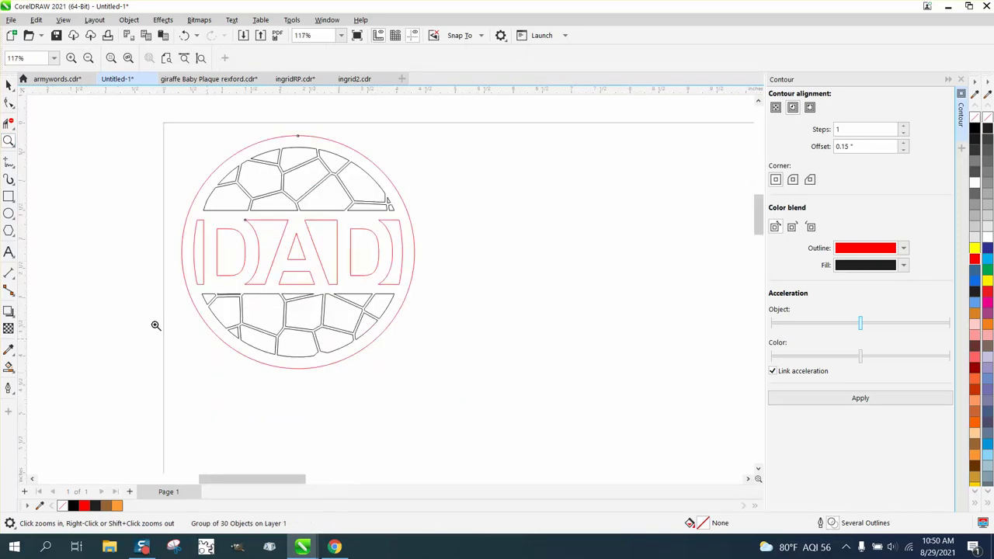
Fill the ornament orange and return the letter-edge curve over the DAD letters
{"action": "left_click", "coordinate": [9, 367]}
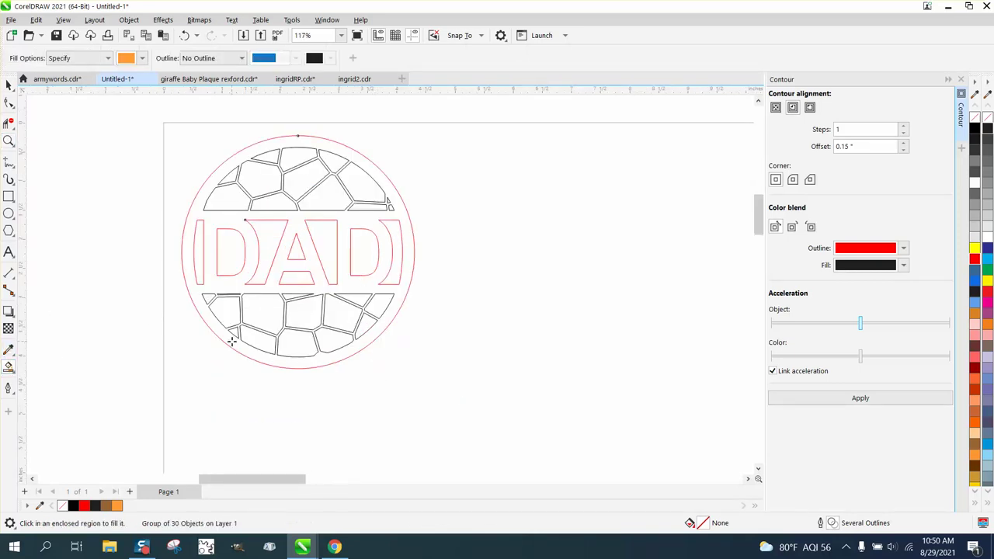
{"action": "left_click", "coordinate": [231, 342]}
{"action": "scroll", "coordinate": [252, 269], "scroll_direction": "down", "scroll_amount": 1}
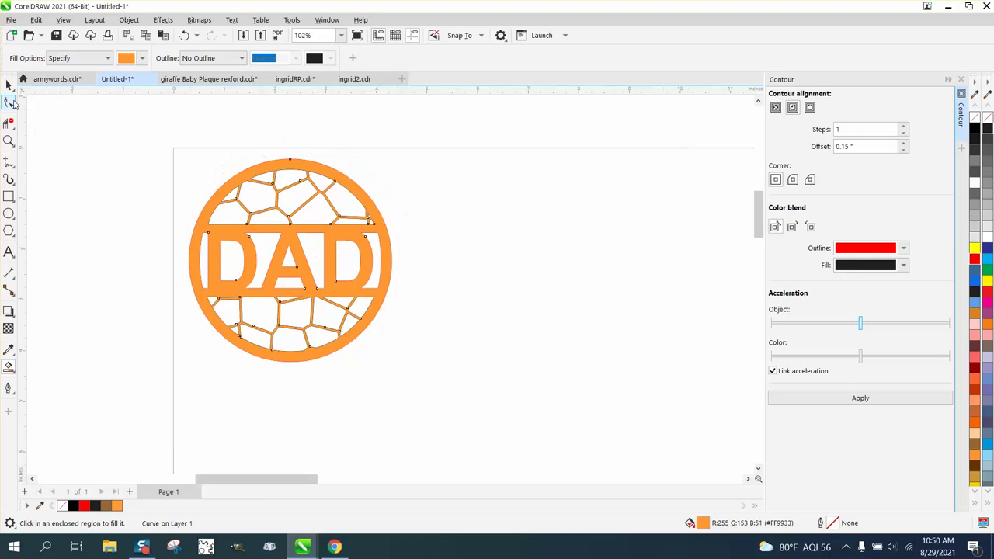
{"action": "left_click", "coordinate": [9, 86]}
{"action": "scroll", "coordinate": [258, 247], "scroll_direction": "down", "scroll_amount": 1}
{"action": "scroll", "coordinate": [258, 247], "scroll_direction": "down", "scroll_amount": 1}
{"action": "left_click", "coordinate": [285, 124]}
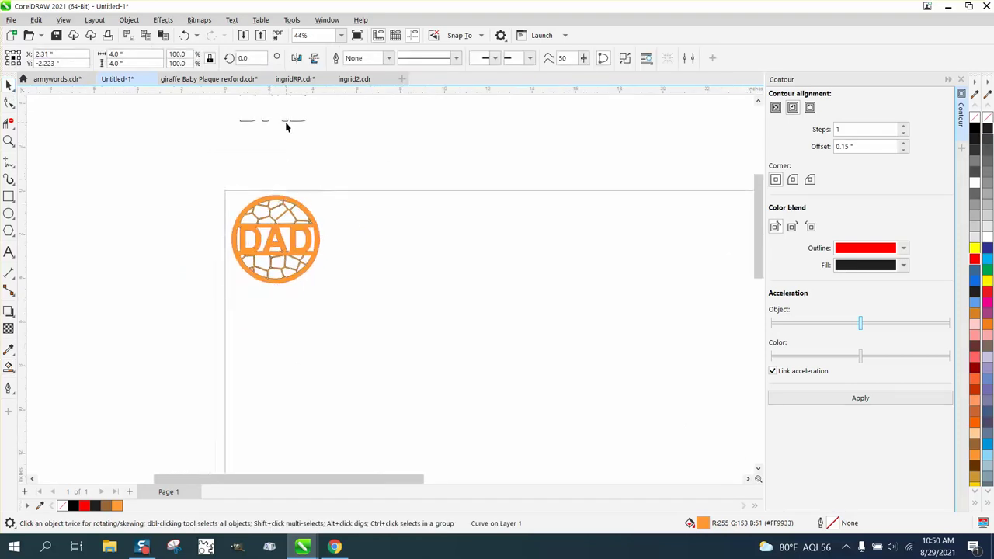
{"action": "left_click", "coordinate": [286, 125]}
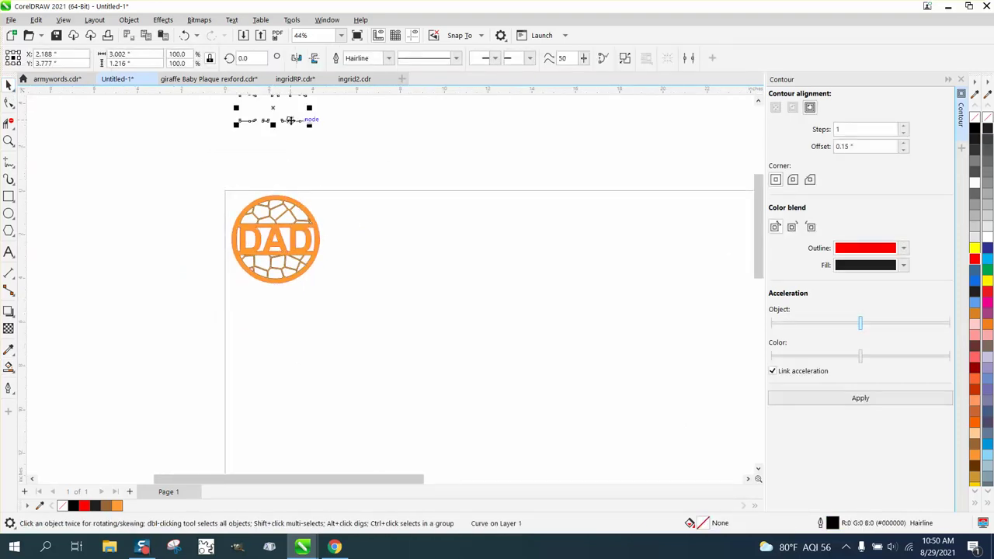
{"action": "key", "text": "ctrl+z"}
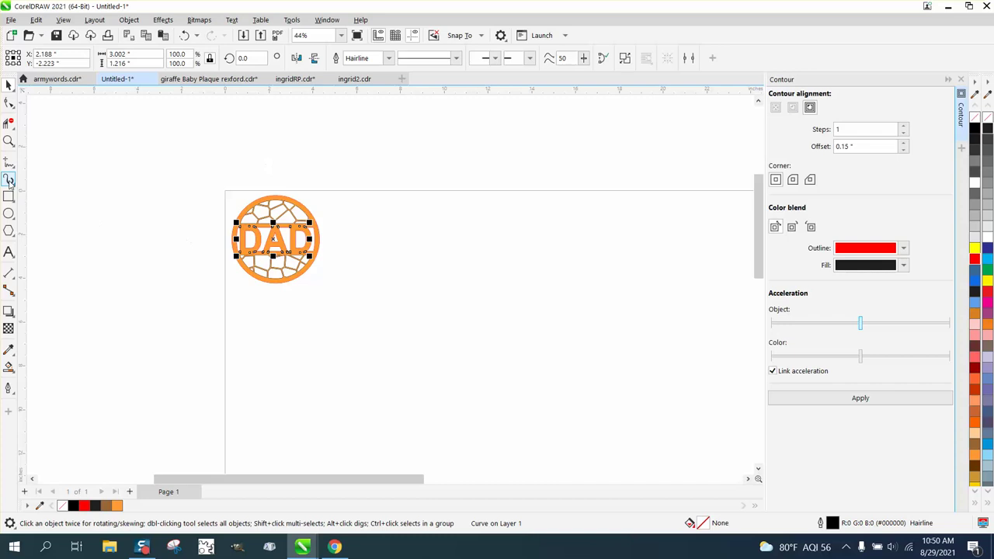
Bring the letter-edge curve to the front of the page with Object > Order
{"action": "left_click", "coordinate": [10, 143]}
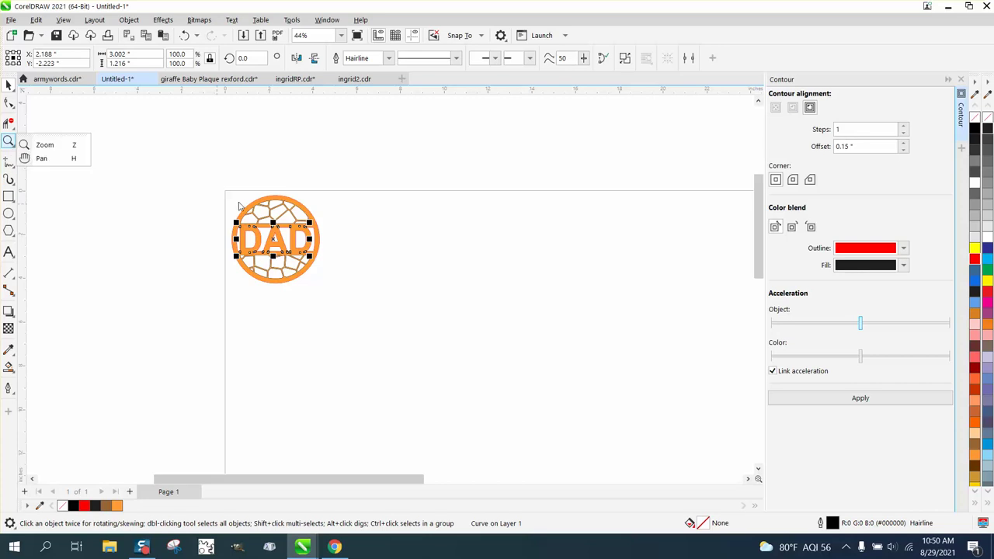
{"action": "left_click", "coordinate": [64, 148]}
{"action": "left_click_drag", "start_coordinate": [209, 172], "coordinate": [370, 294]}
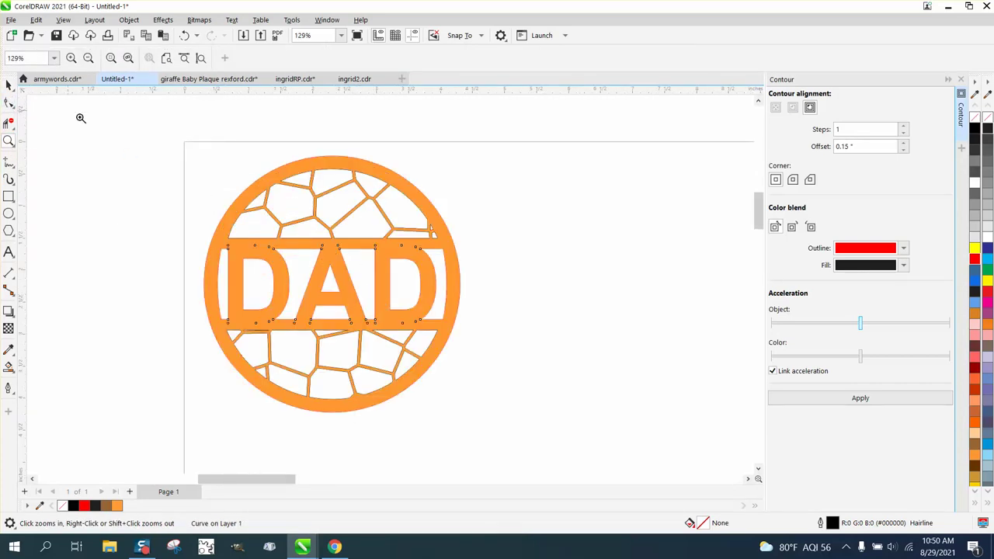
{"action": "left_click", "coordinate": [9, 85]}
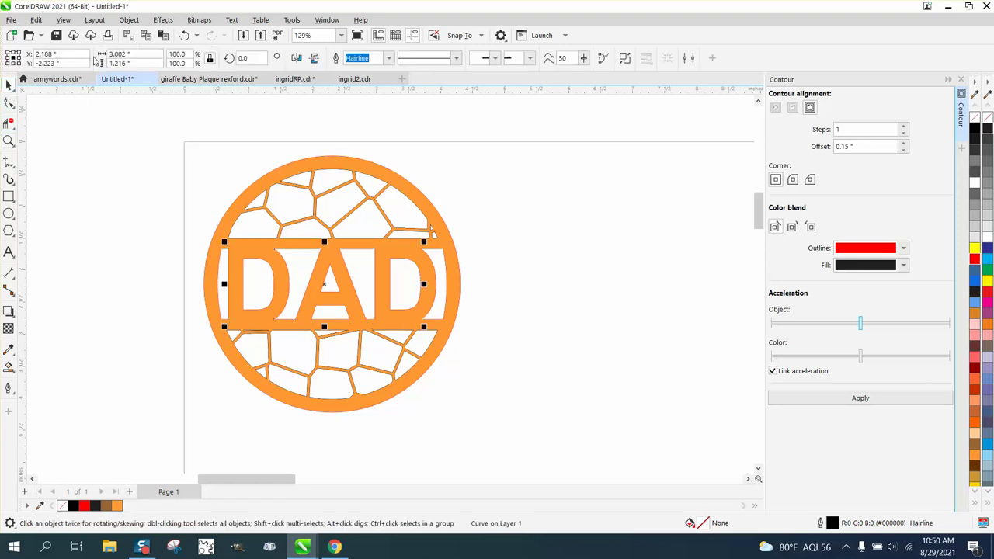
{"action": "left_click", "coordinate": [123, 21]}
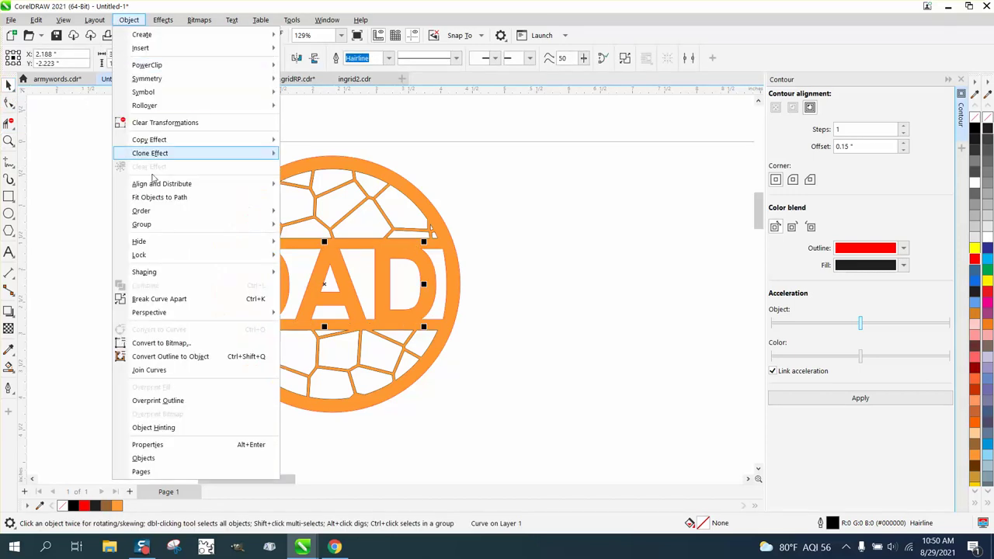
{"action": "mouse_move", "coordinate": [136, 210]}
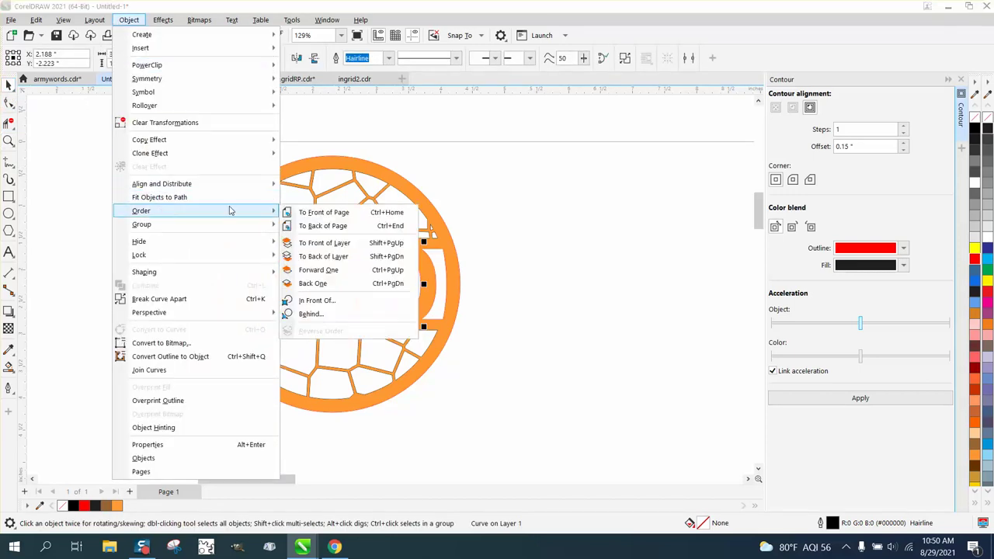
{"action": "left_click", "coordinate": [323, 225]}
{"action": "scroll", "coordinate": [280, 278], "scroll_direction": "down", "scroll_amount": 1}
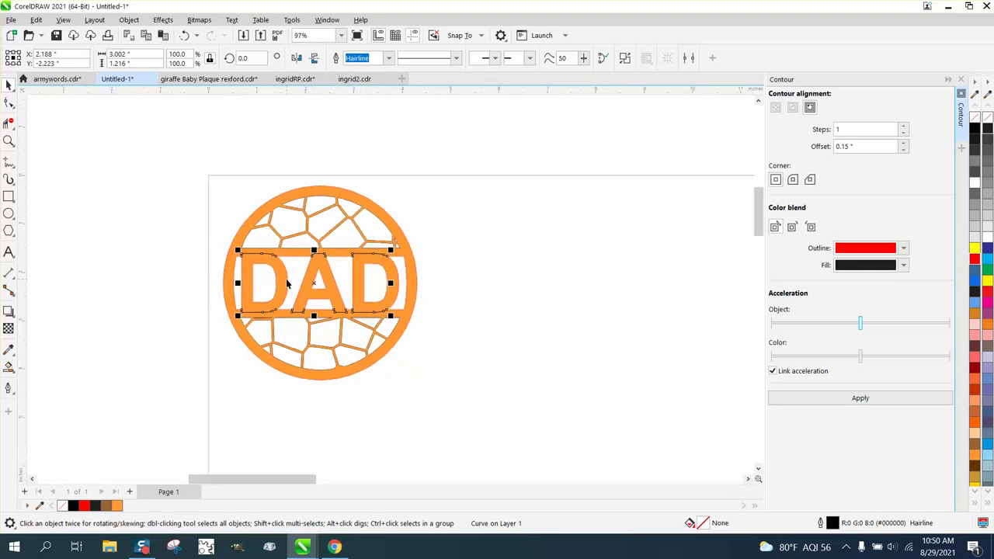
Set the letter-edge curve's Outline Pen width to 8.0 px in black
{"action": "left_click", "coordinate": [196, 242]}
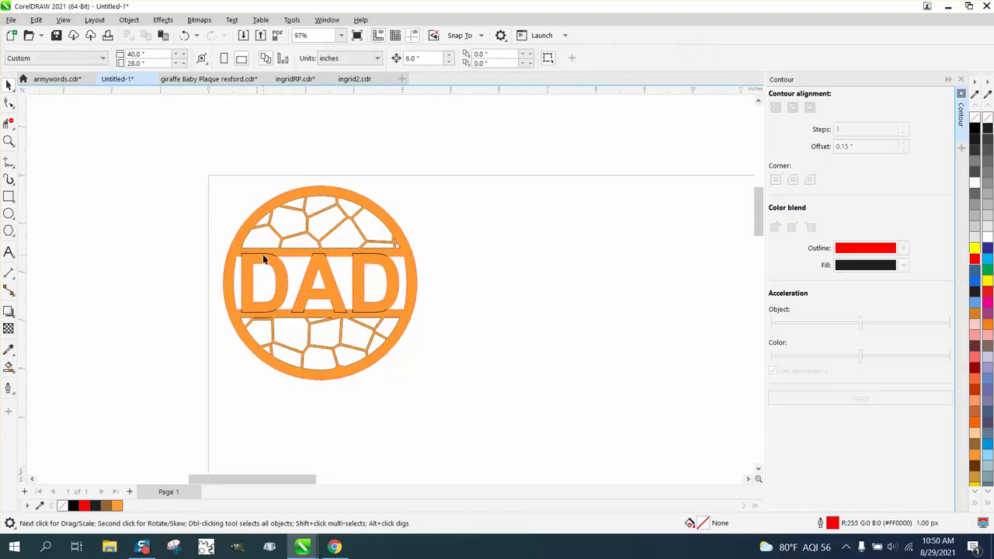
{"action": "left_click", "coordinate": [264, 259]}
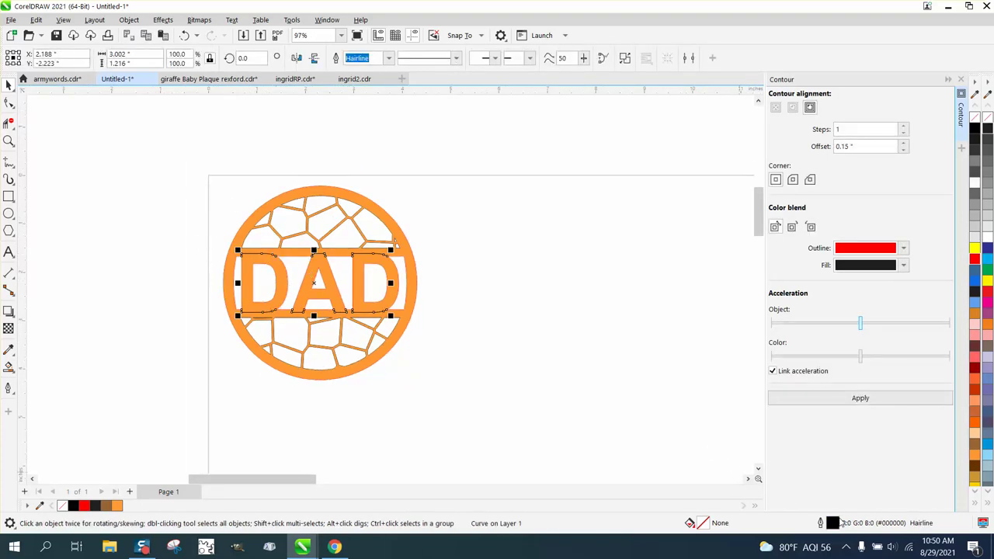
{"action": "double_click", "coordinate": [834, 523]}
{"action": "left_click", "coordinate": [419, 228]}
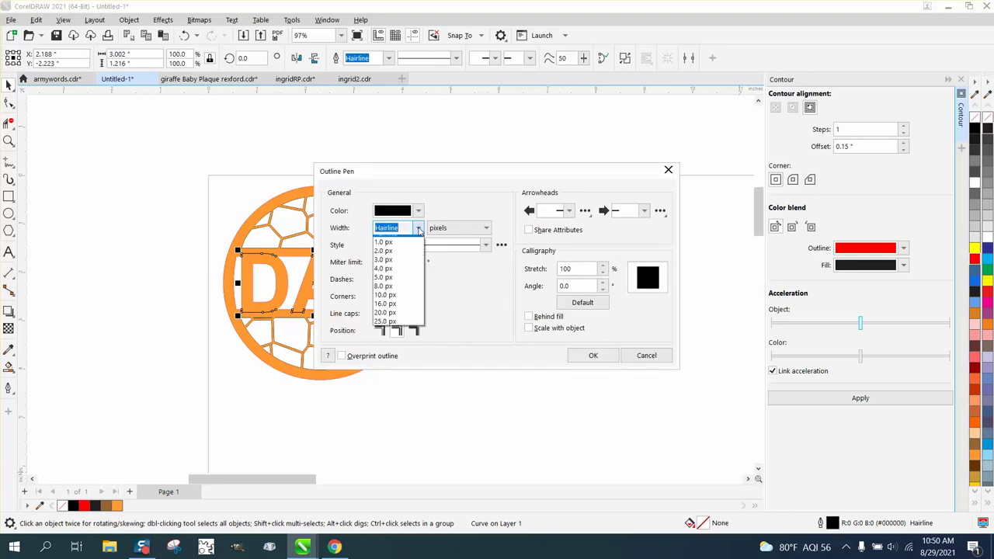
{"action": "left_click", "coordinate": [404, 260]}
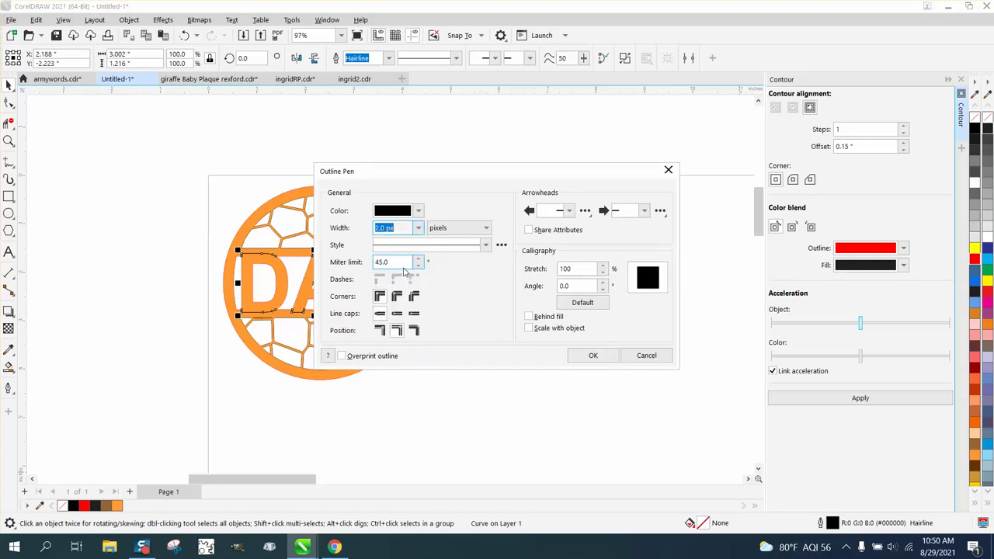
{"action": "left_click", "coordinate": [418, 228]}
{"action": "left_click", "coordinate": [395, 303]}
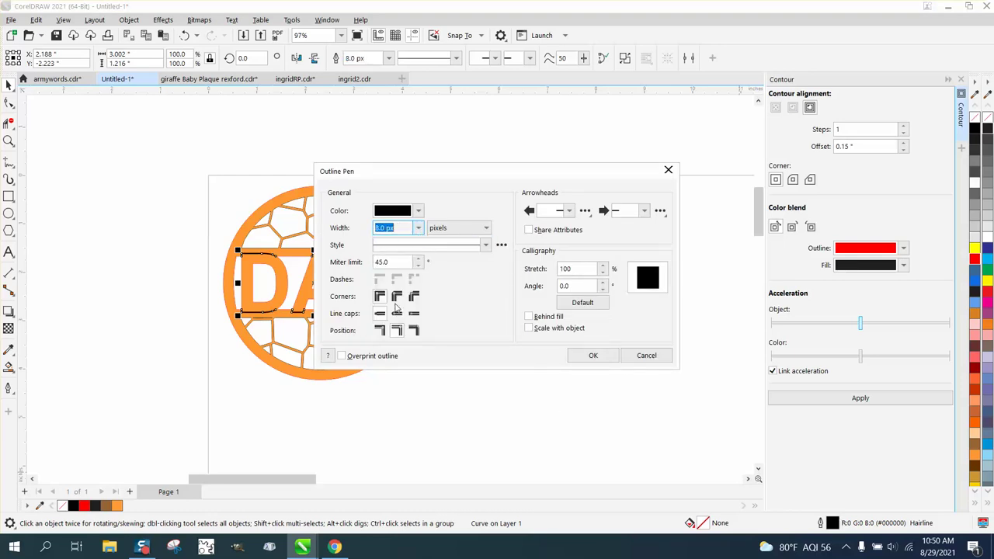
{"action": "left_click", "coordinate": [592, 355]}
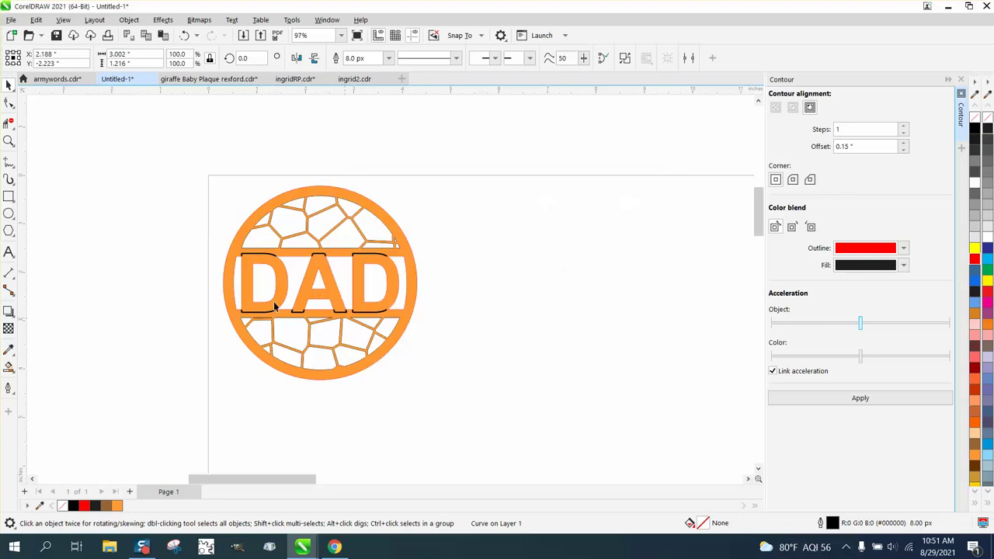
Zoom in to inspect the DAD letters and the whole ornament
{"action": "left_click", "coordinate": [8, 141]}
{"action": "left_click_drag", "start_coordinate": [215, 199], "coordinate": [478, 371]}
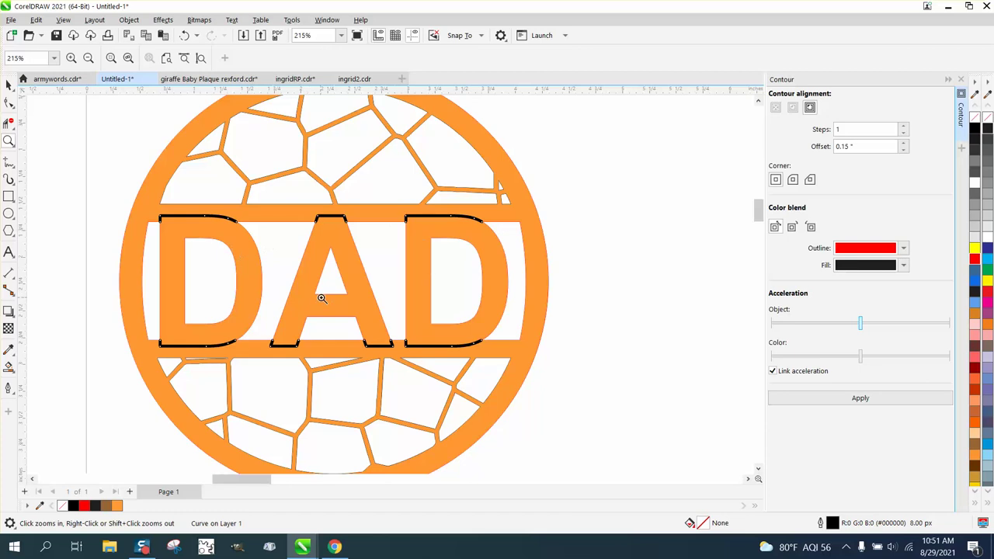
{"action": "scroll", "coordinate": [334, 310], "scroll_direction": "down", "scroll_amount": 1}
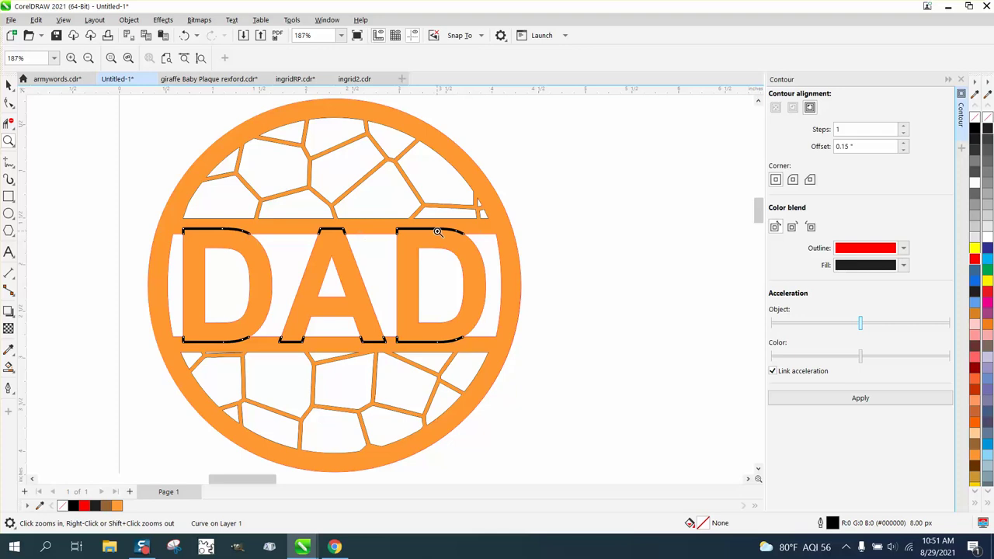
{"action": "scroll", "coordinate": [437, 231], "scroll_direction": "down", "scroll_amount": 3}
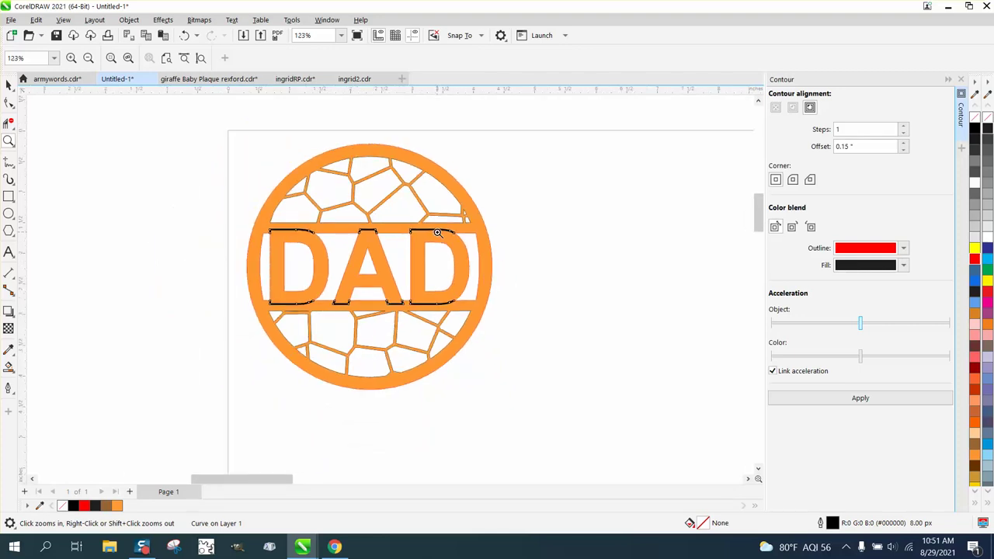
{"action": "left_click", "coordinate": [8, 85]}
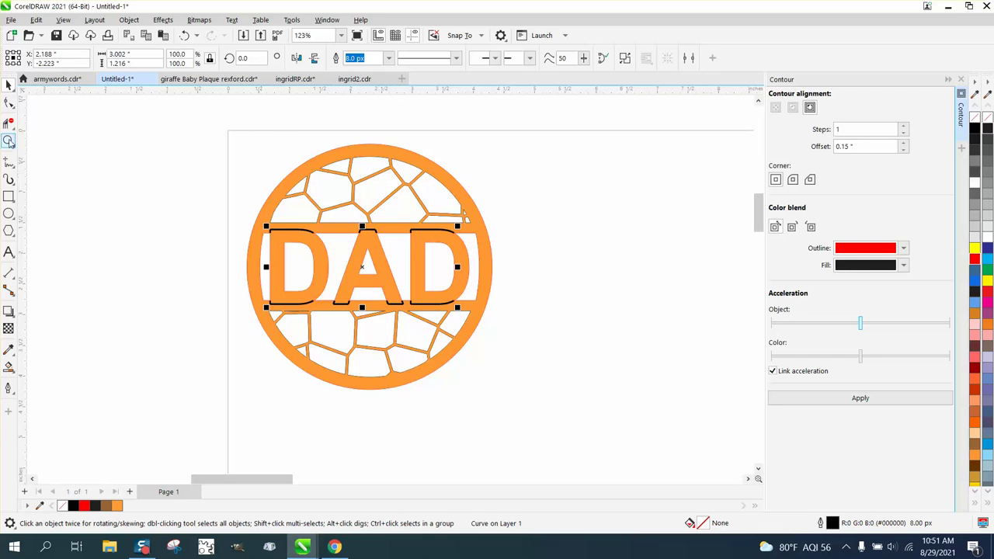
{"action": "left_click", "coordinate": [8, 141]}
{"action": "left_click_drag", "start_coordinate": [225, 143], "coordinate": [542, 392]}
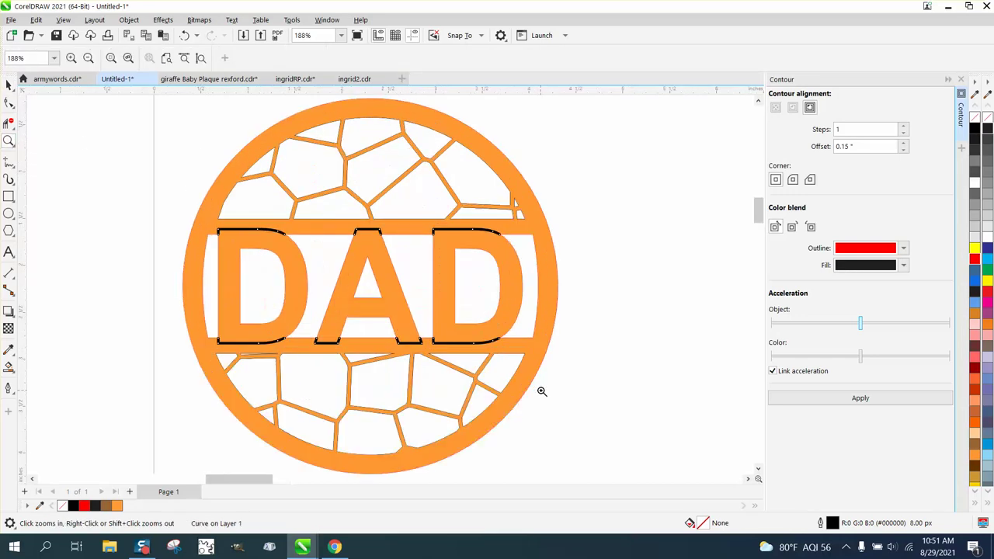